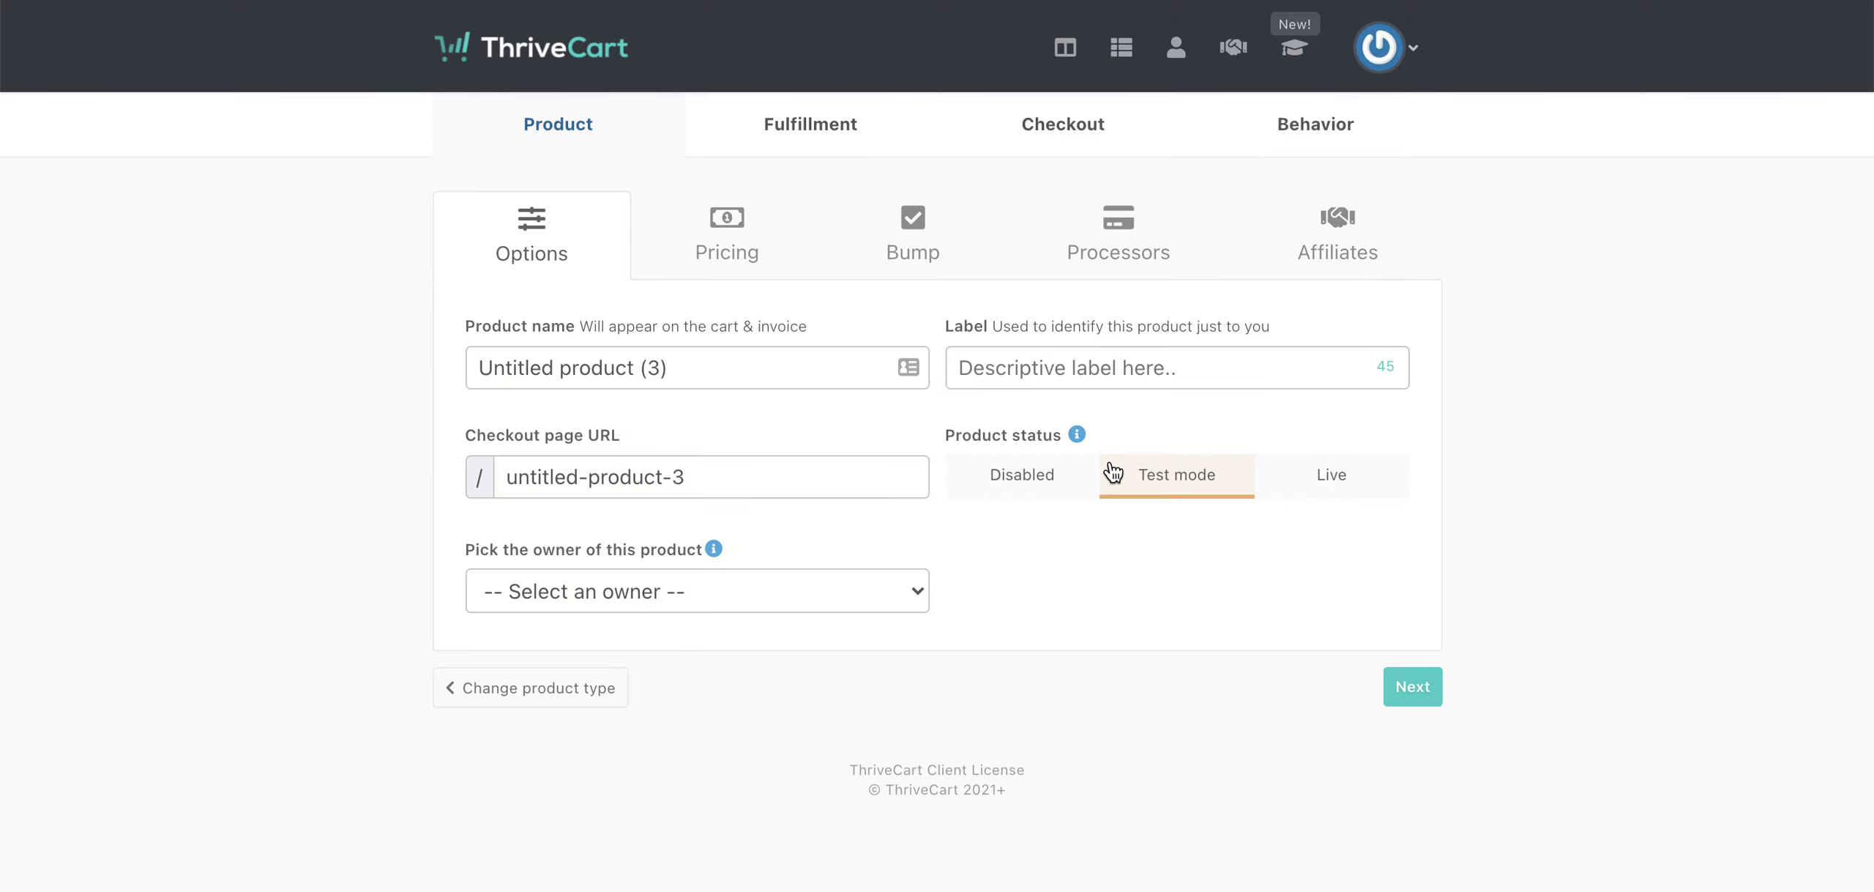
- Clear the default name from the new test-mode product's Product name field
{"action": "left_click", "coordinate": [703, 372]}
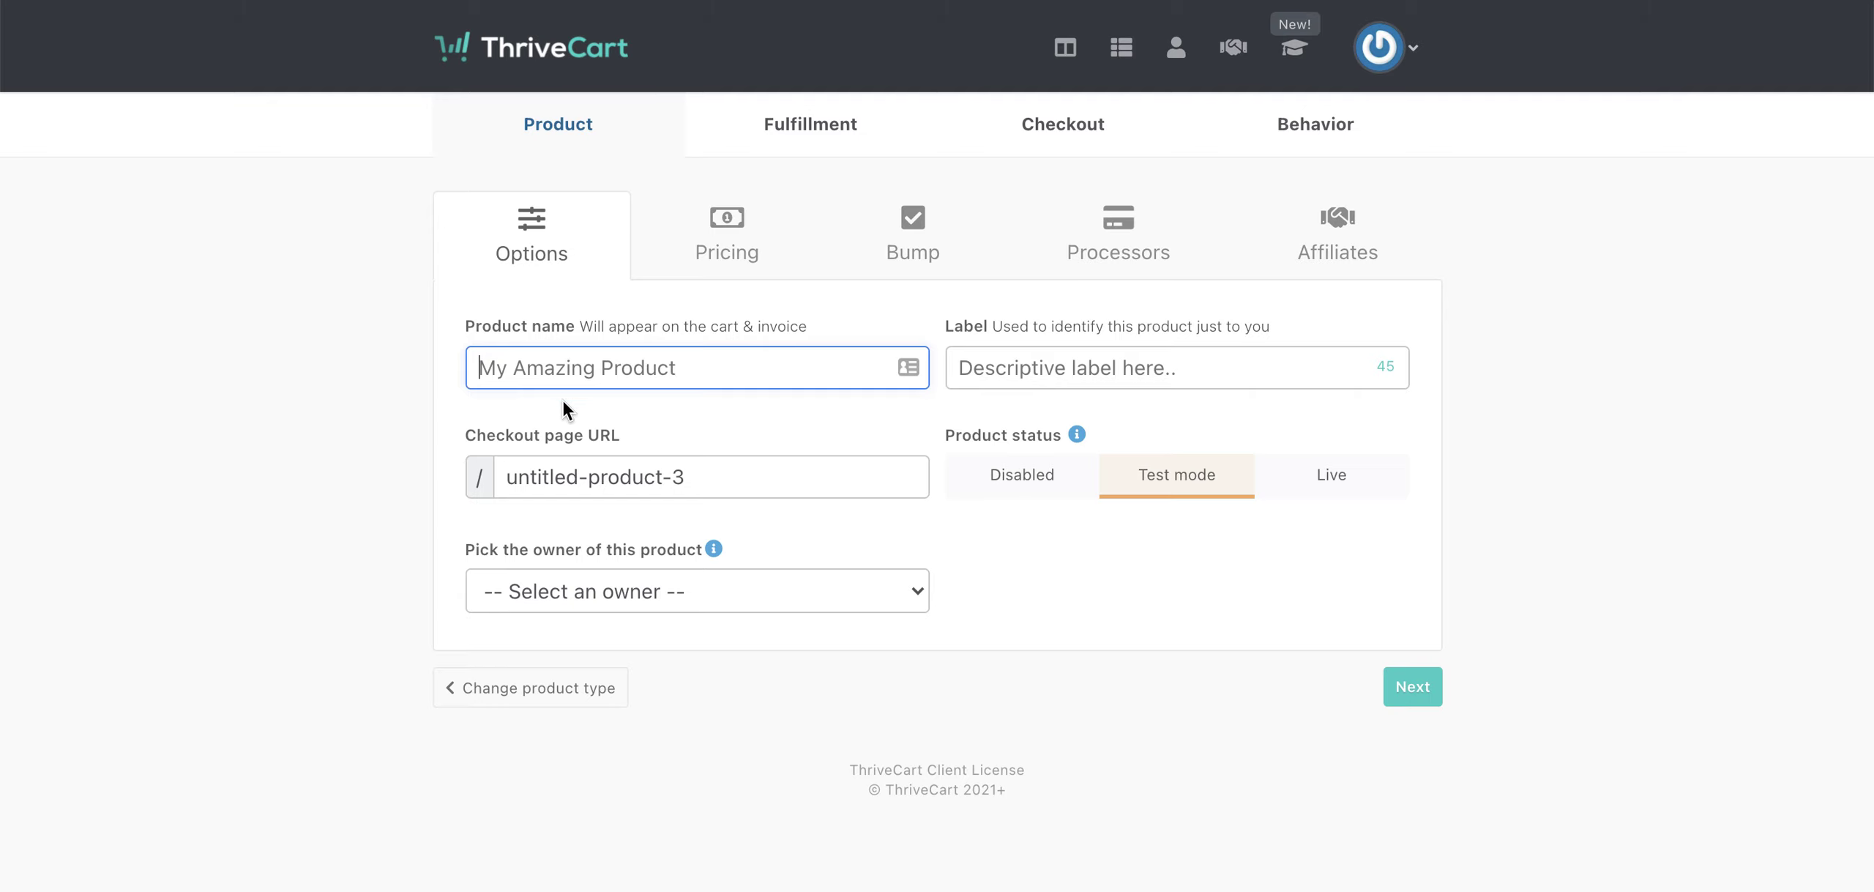
- Name the product 'My incredible course', correcting the typo
{"action": "type", "text": "My i"}
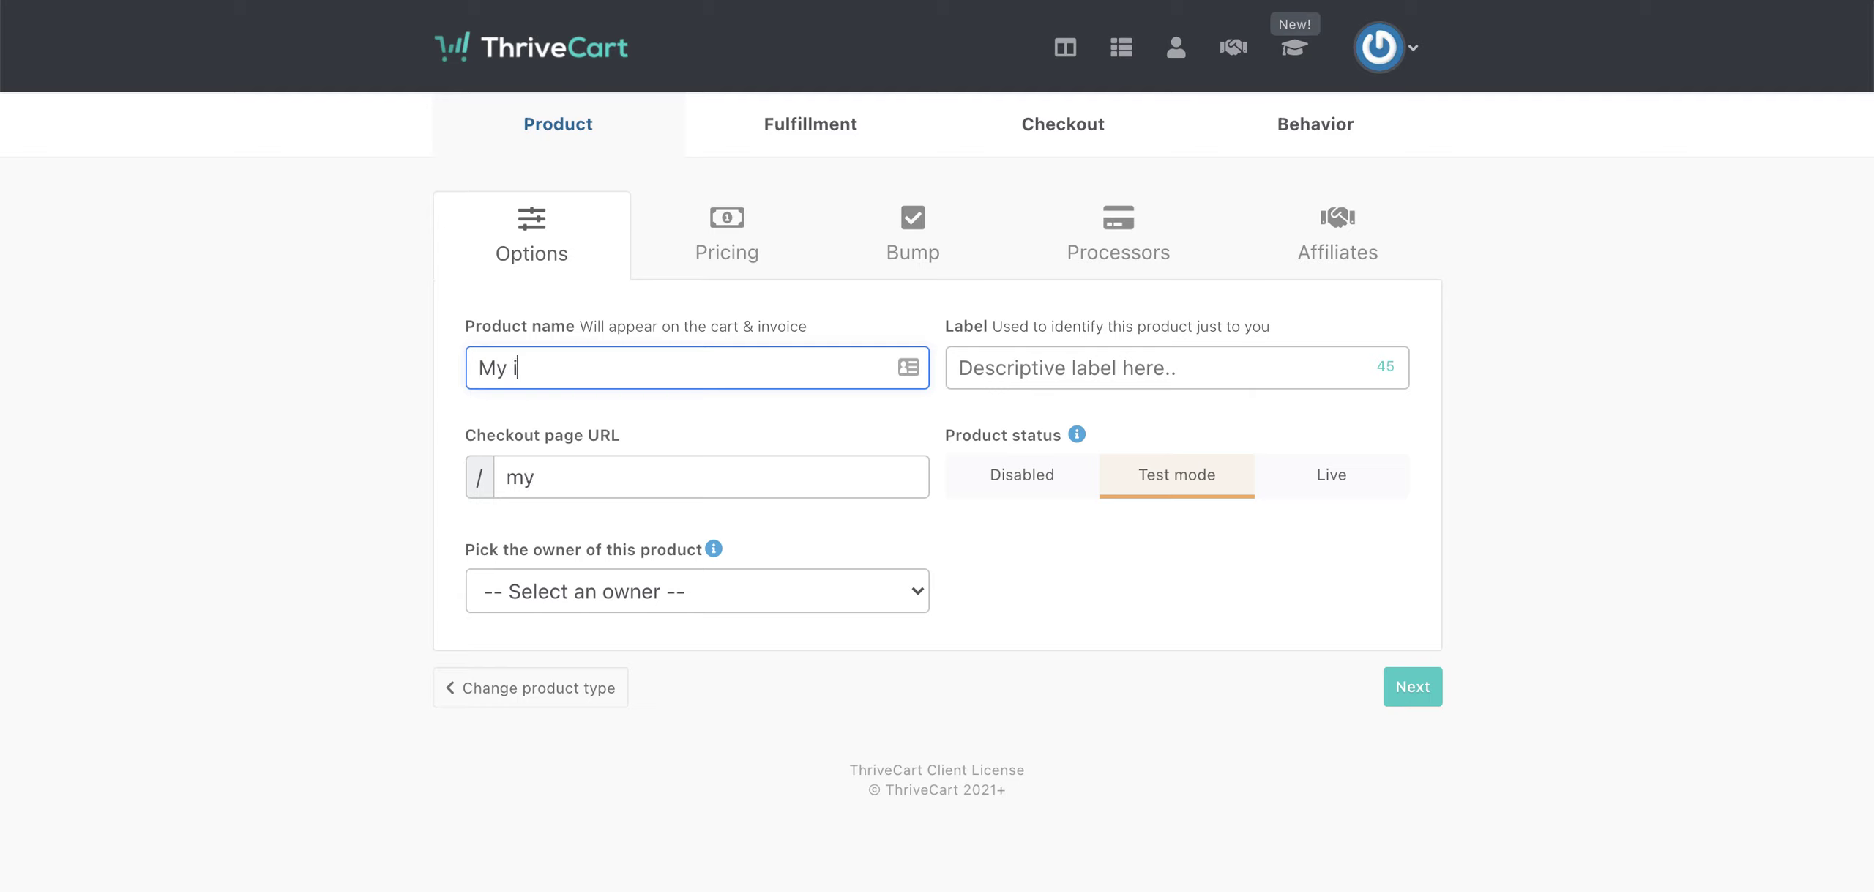
{"action": "type", "text": "ncredible coures"}
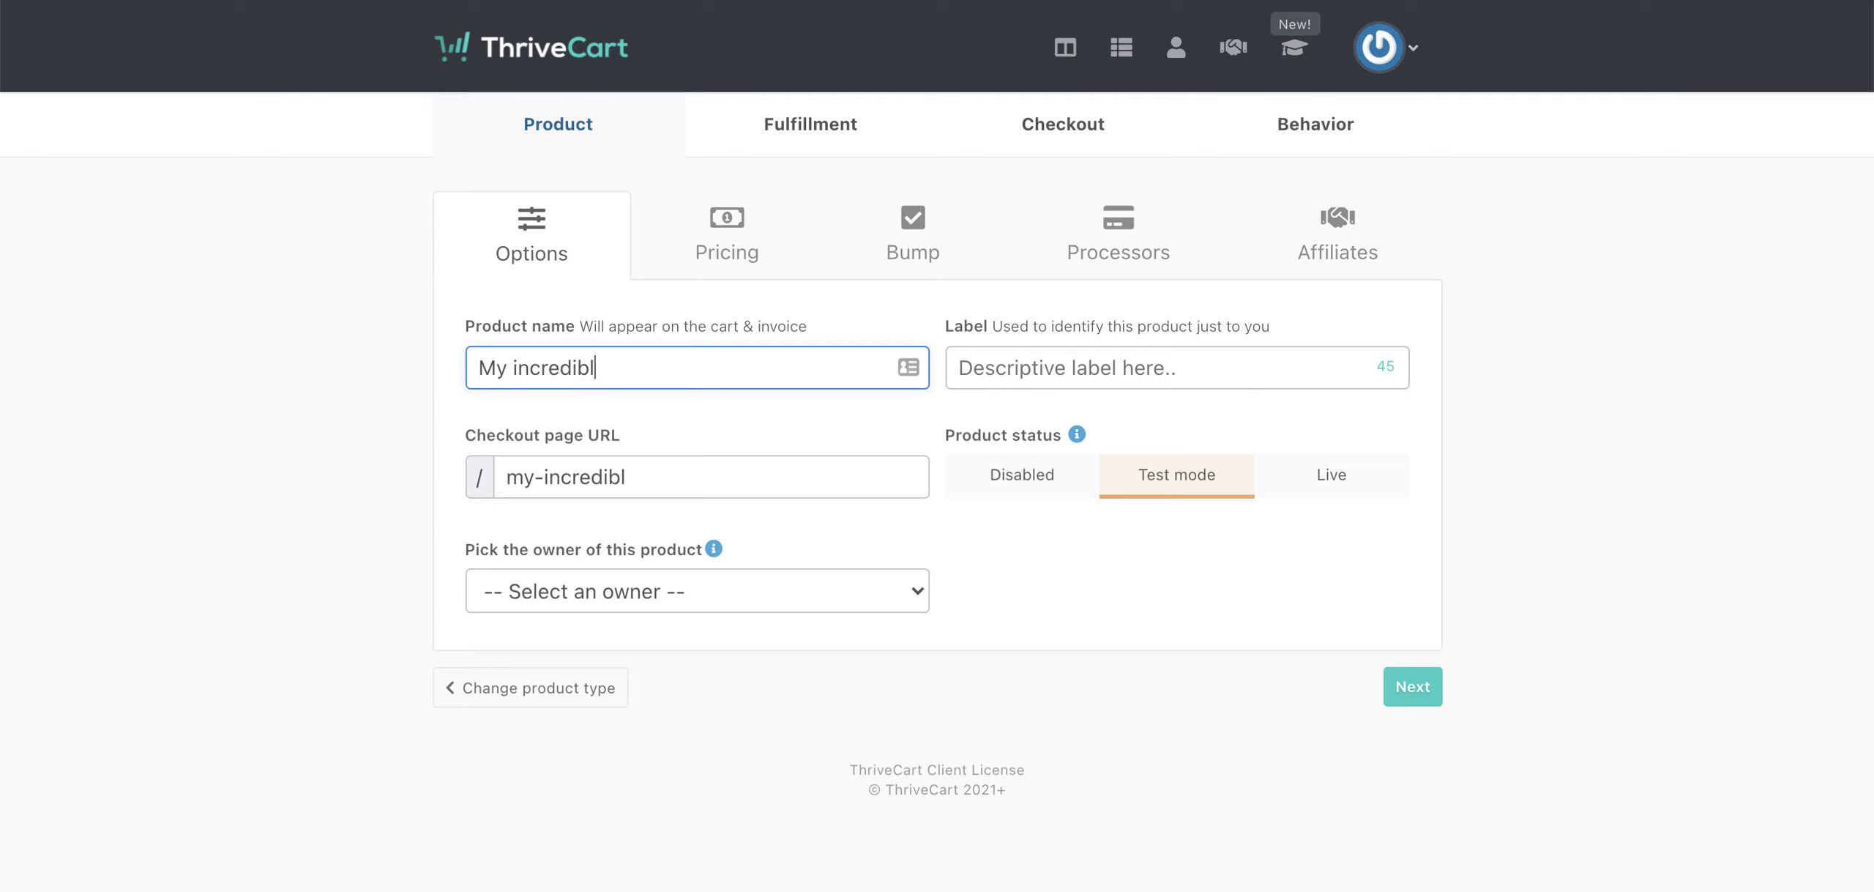
{"action": "key", "text": "BackSpace"}
{"action": "key", "text": "BackSpace"}
{"action": "type", "text": "se"}
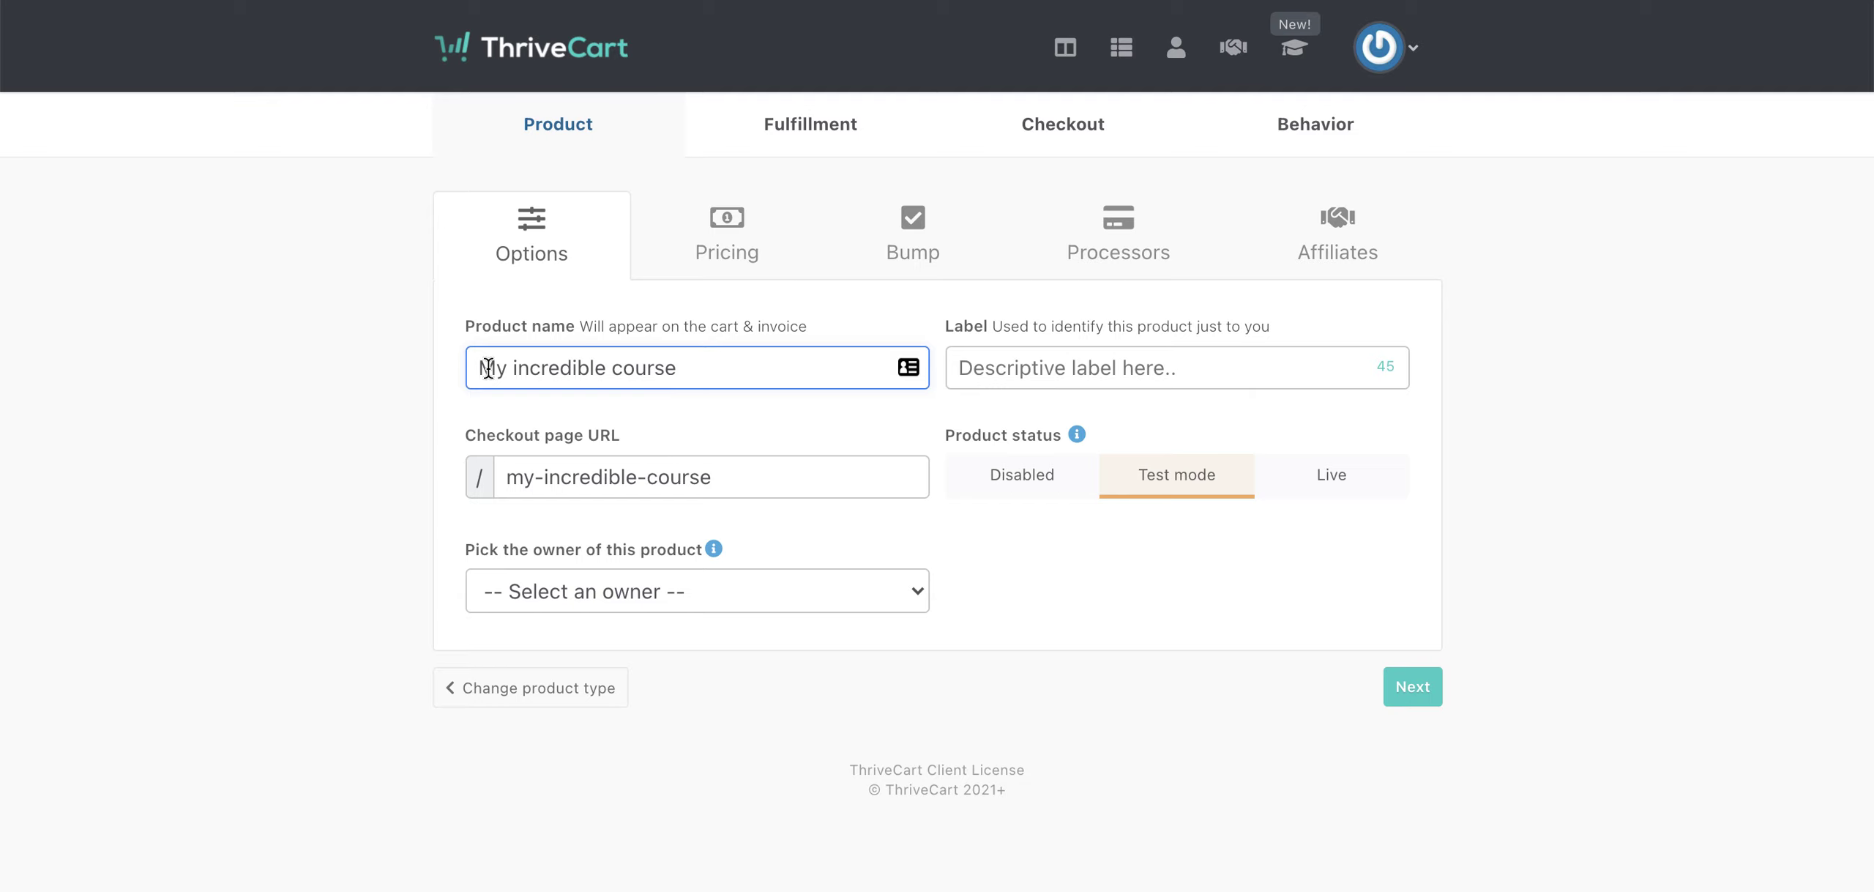
- Enter the internal label '3-week self-study version course' and review the checkout URL
{"action": "left_click", "coordinate": [987, 366]}
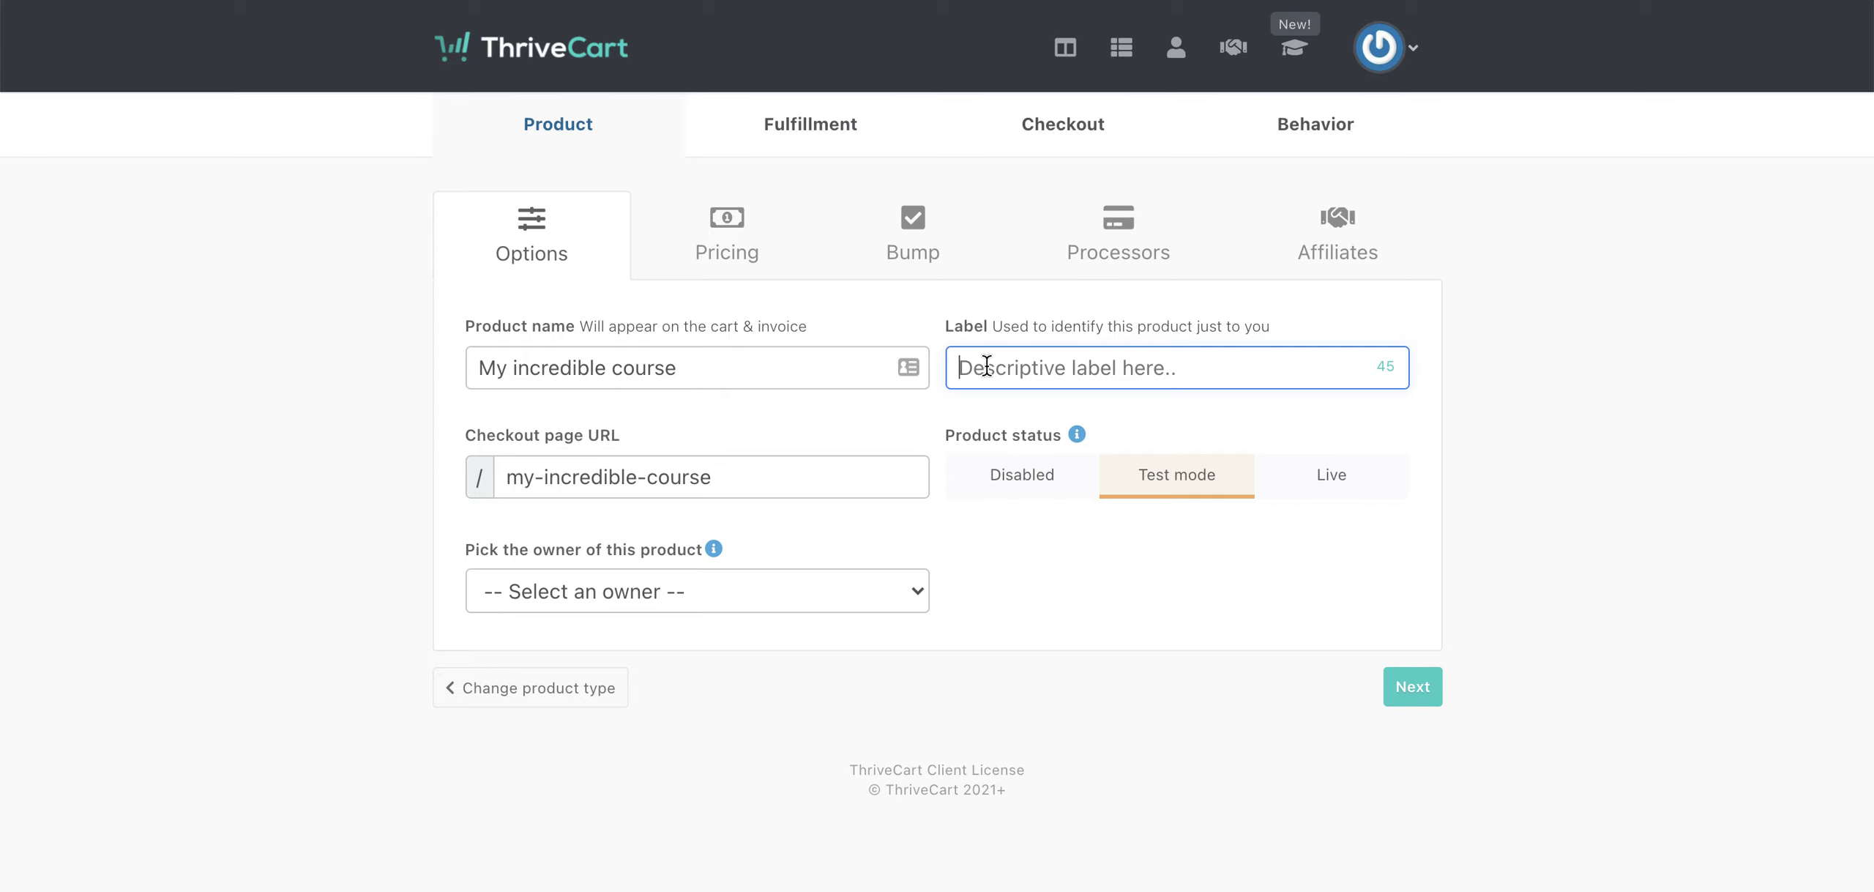
{"action": "type", "text": "3-we"}
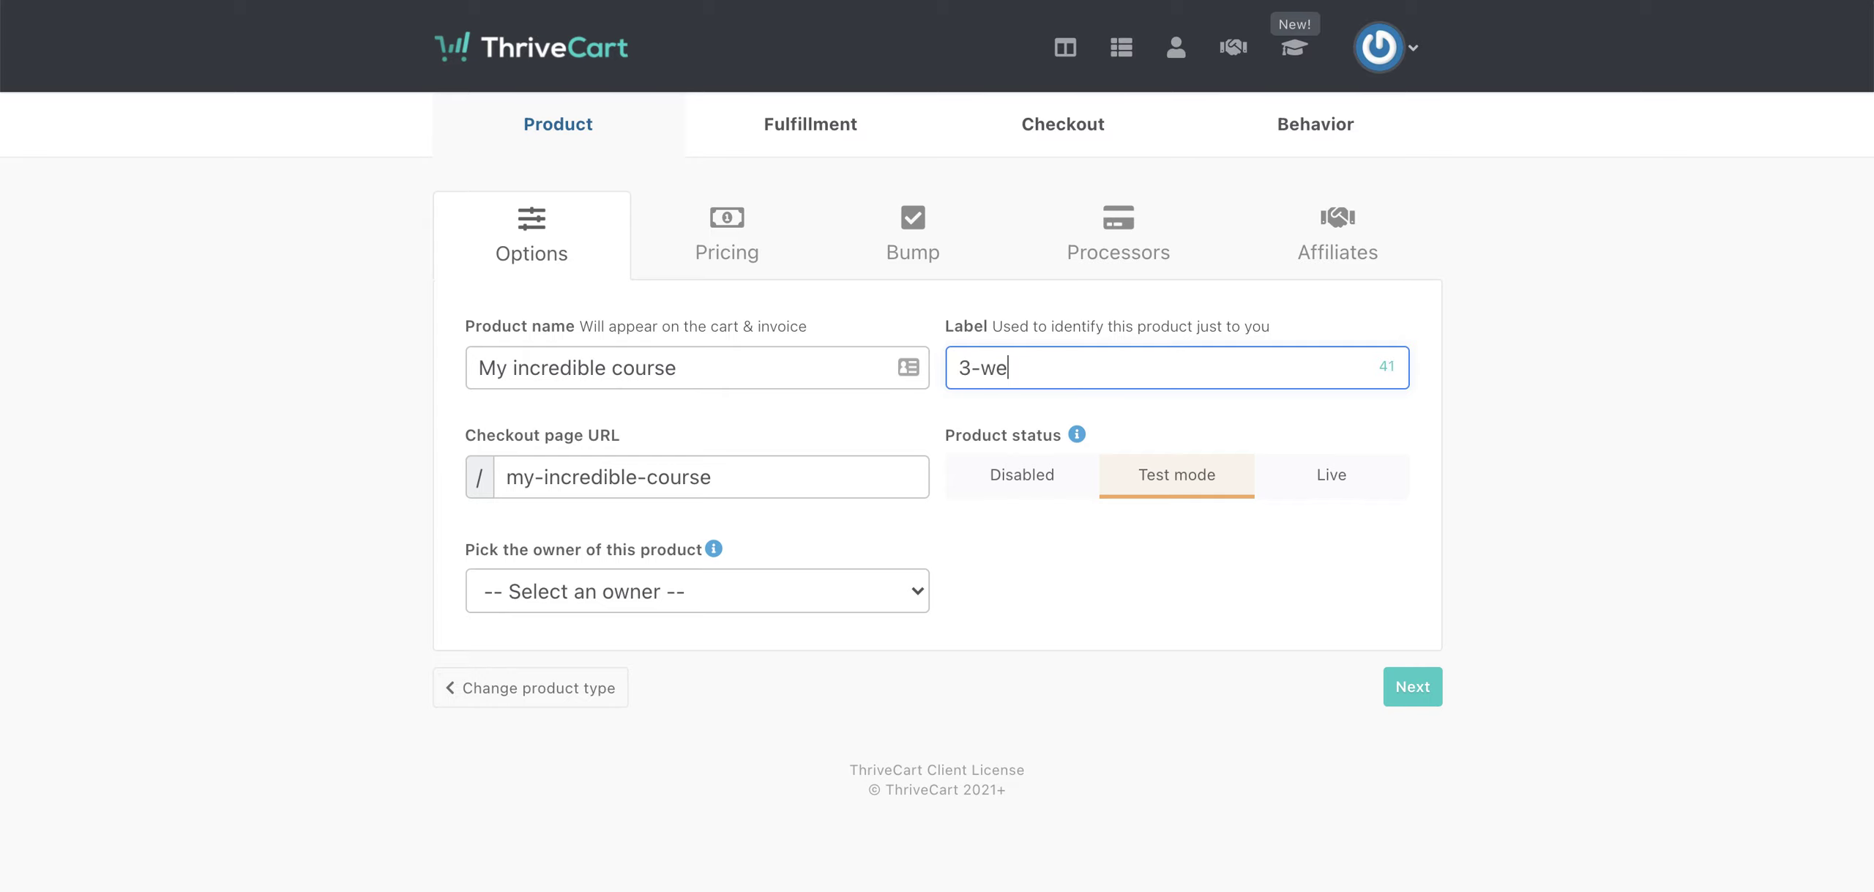
{"action": "type", "text": "ek self-stu"}
{"action": "type", "text": "dy verion of"}
{"action": "key", "text": "BackSpace"}
{"action": "key", "text": "BackSpace"}
{"action": "key", "text": "BackSpace"}
{"action": "key", "text": "BackSpace"}
{"action": "key", "text": "BackSpace"}
{"action": "type", "text": "sion course"}
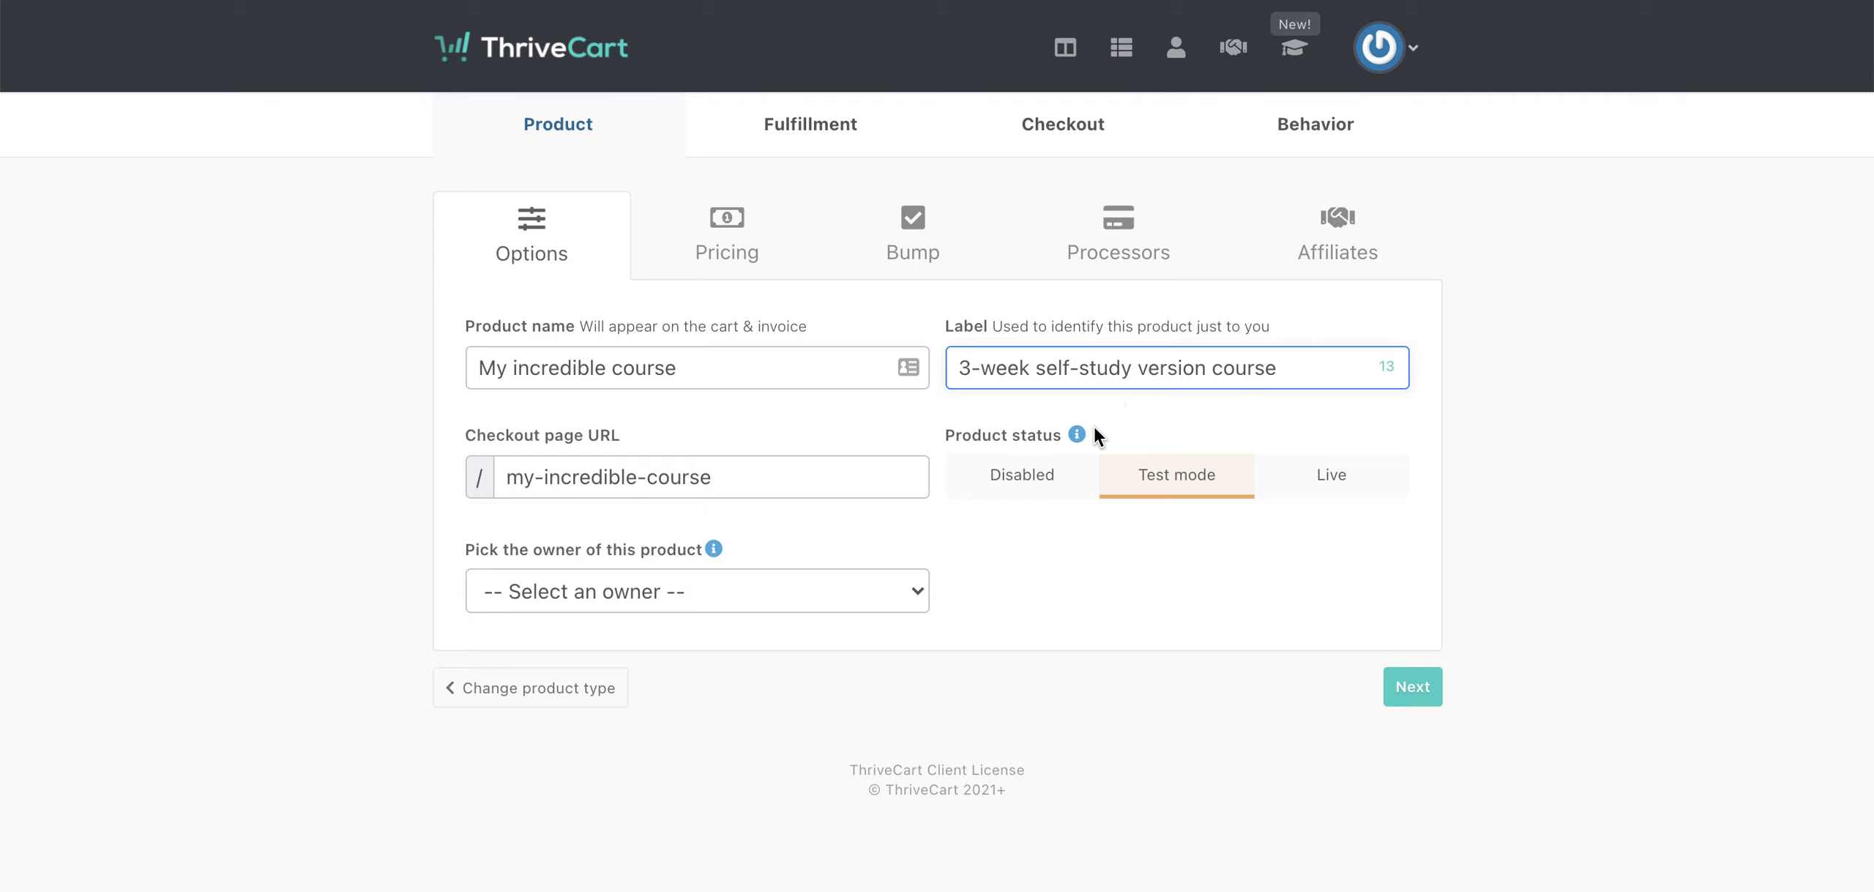
{"action": "left_click", "coordinate": [556, 483]}
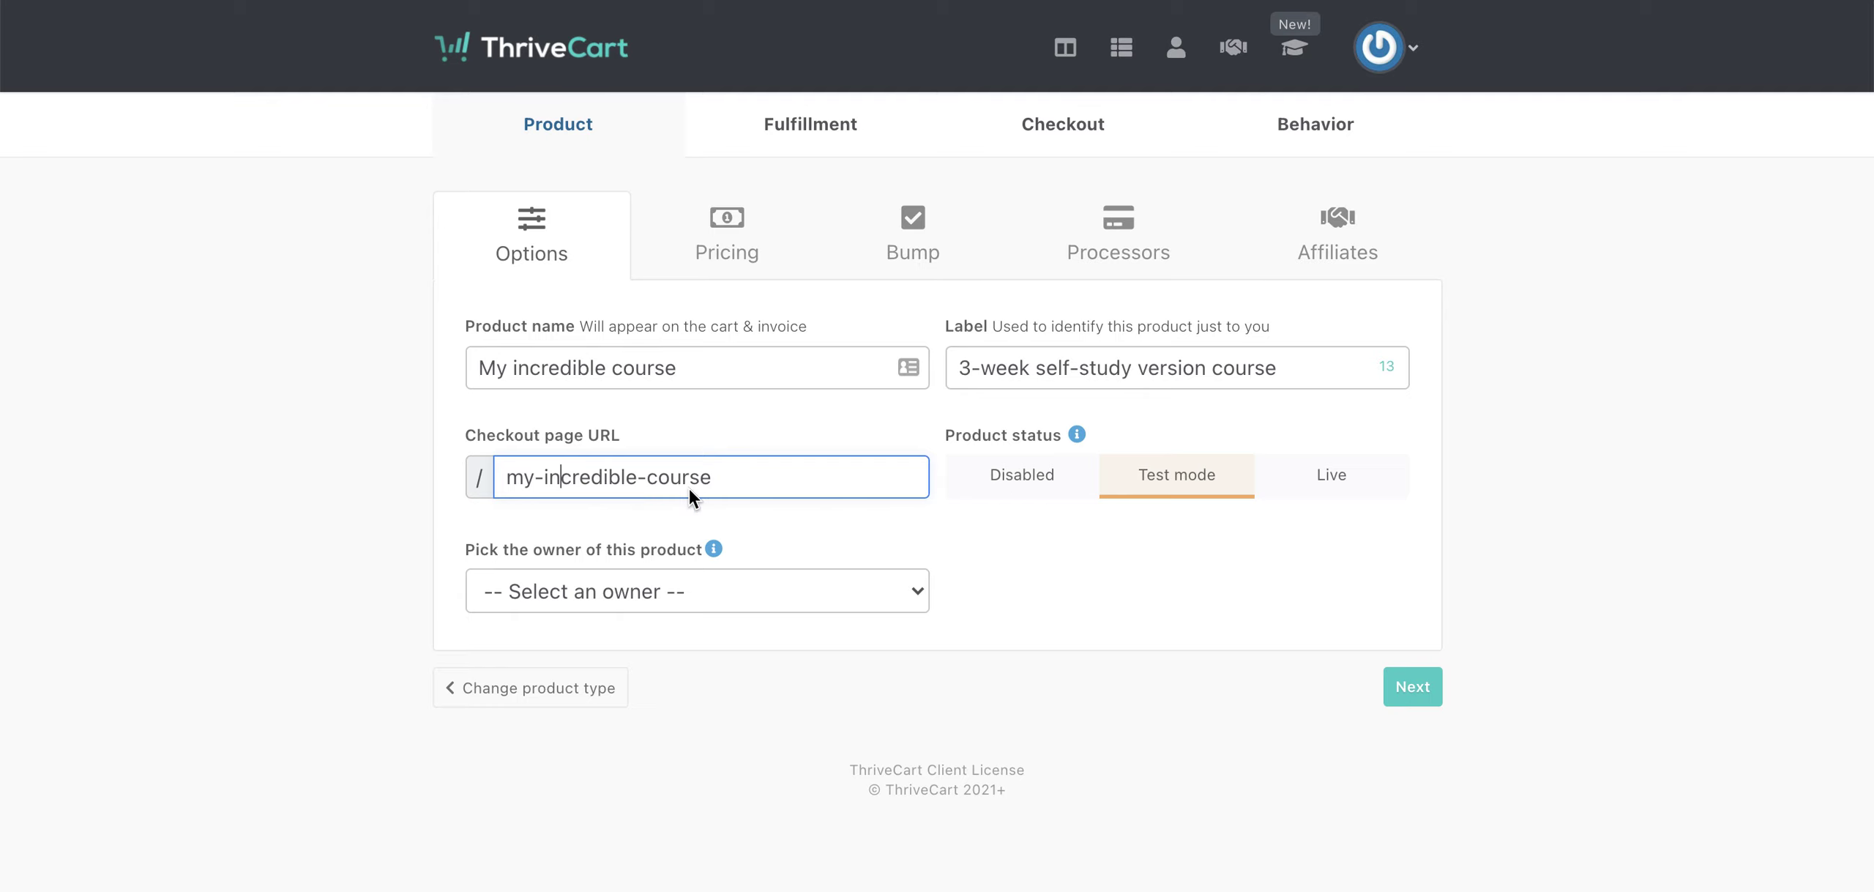
- Choose the product's owner, then move to Pricing and open the currency list
{"action": "left_click", "coordinate": [693, 591]}
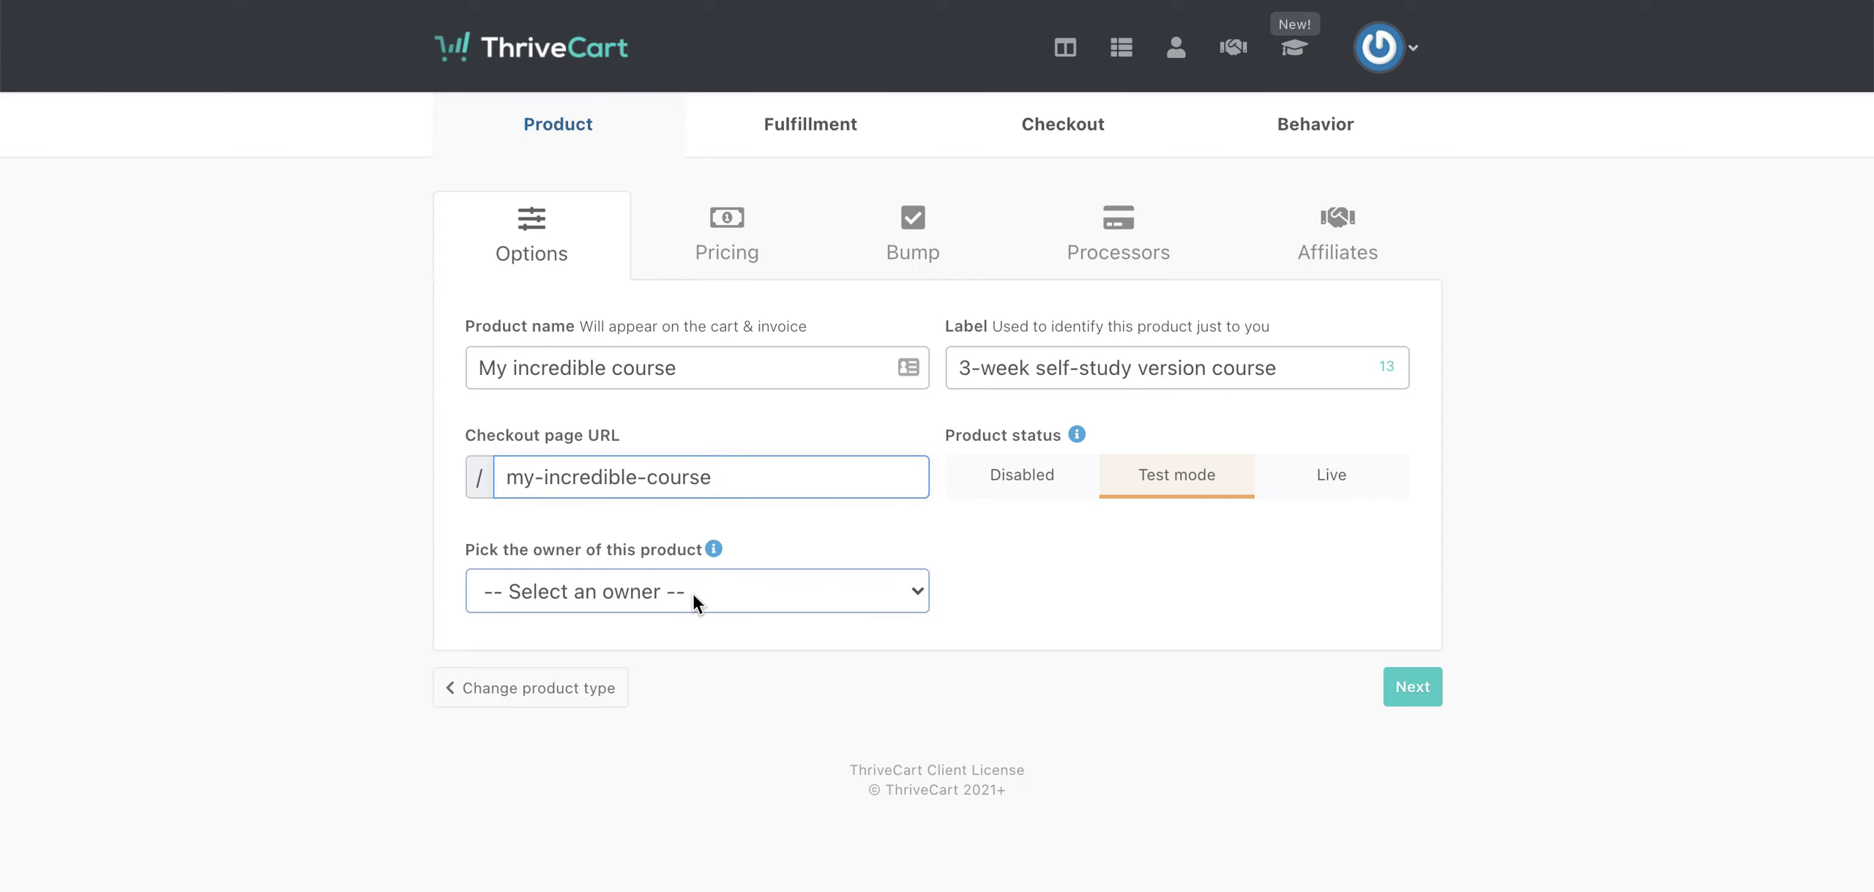
{"action": "left_click", "coordinate": [650, 655]}
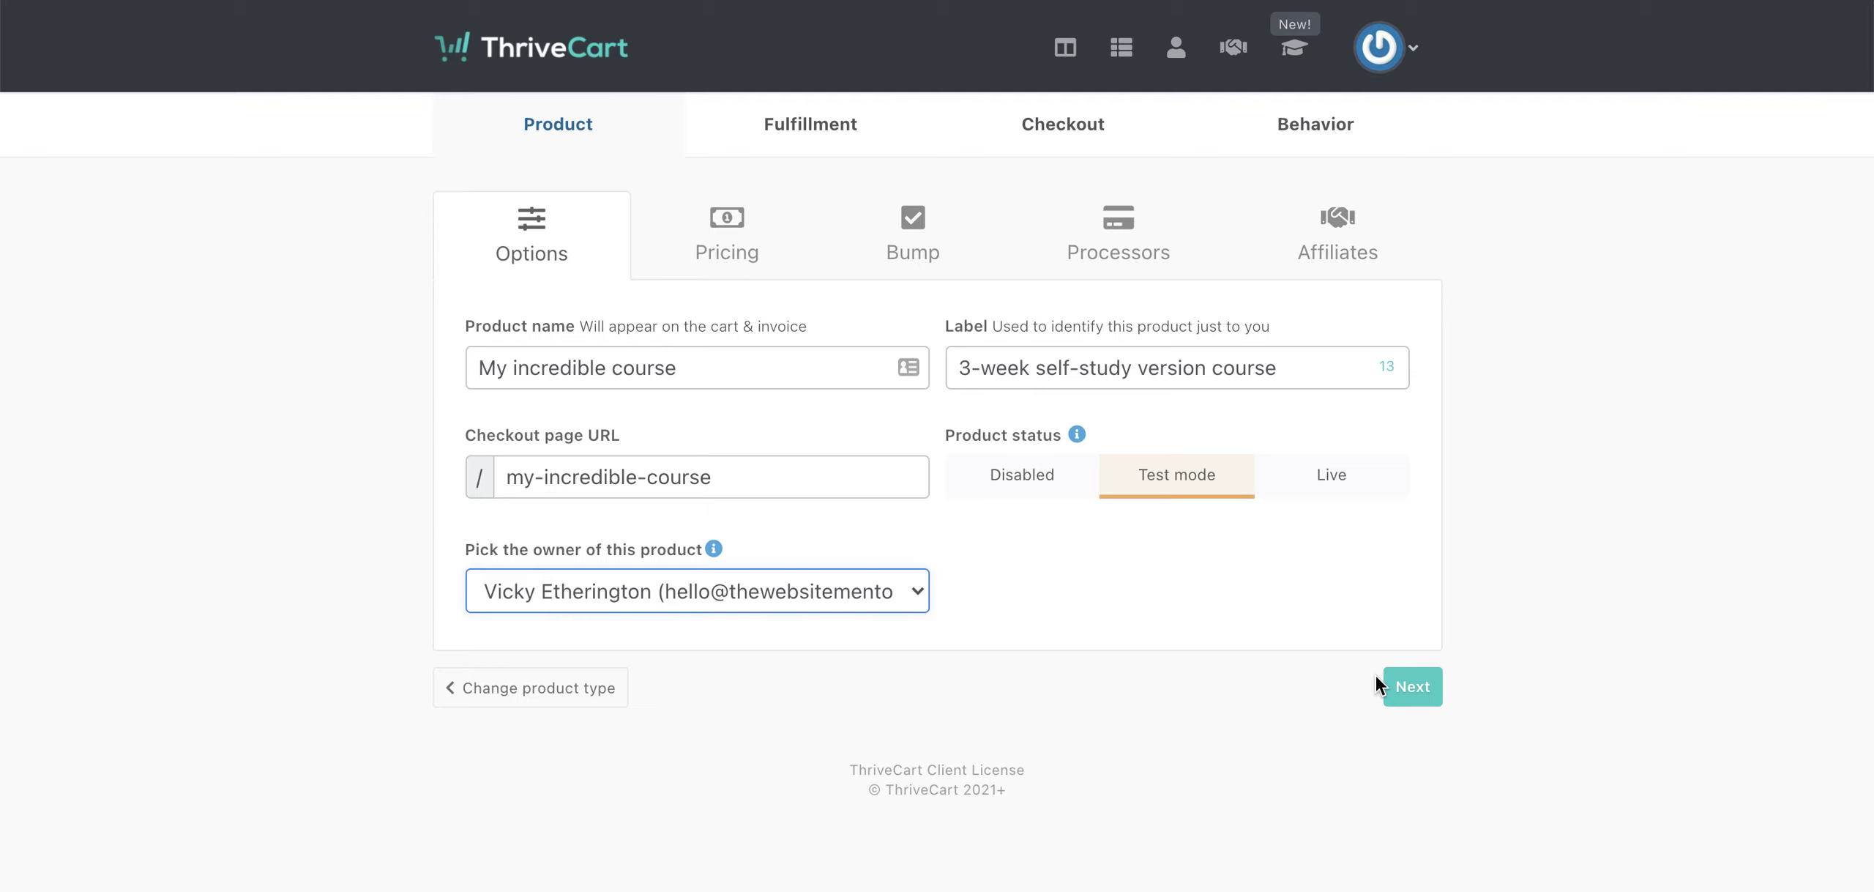
{"action": "left_click", "coordinate": [1407, 690]}
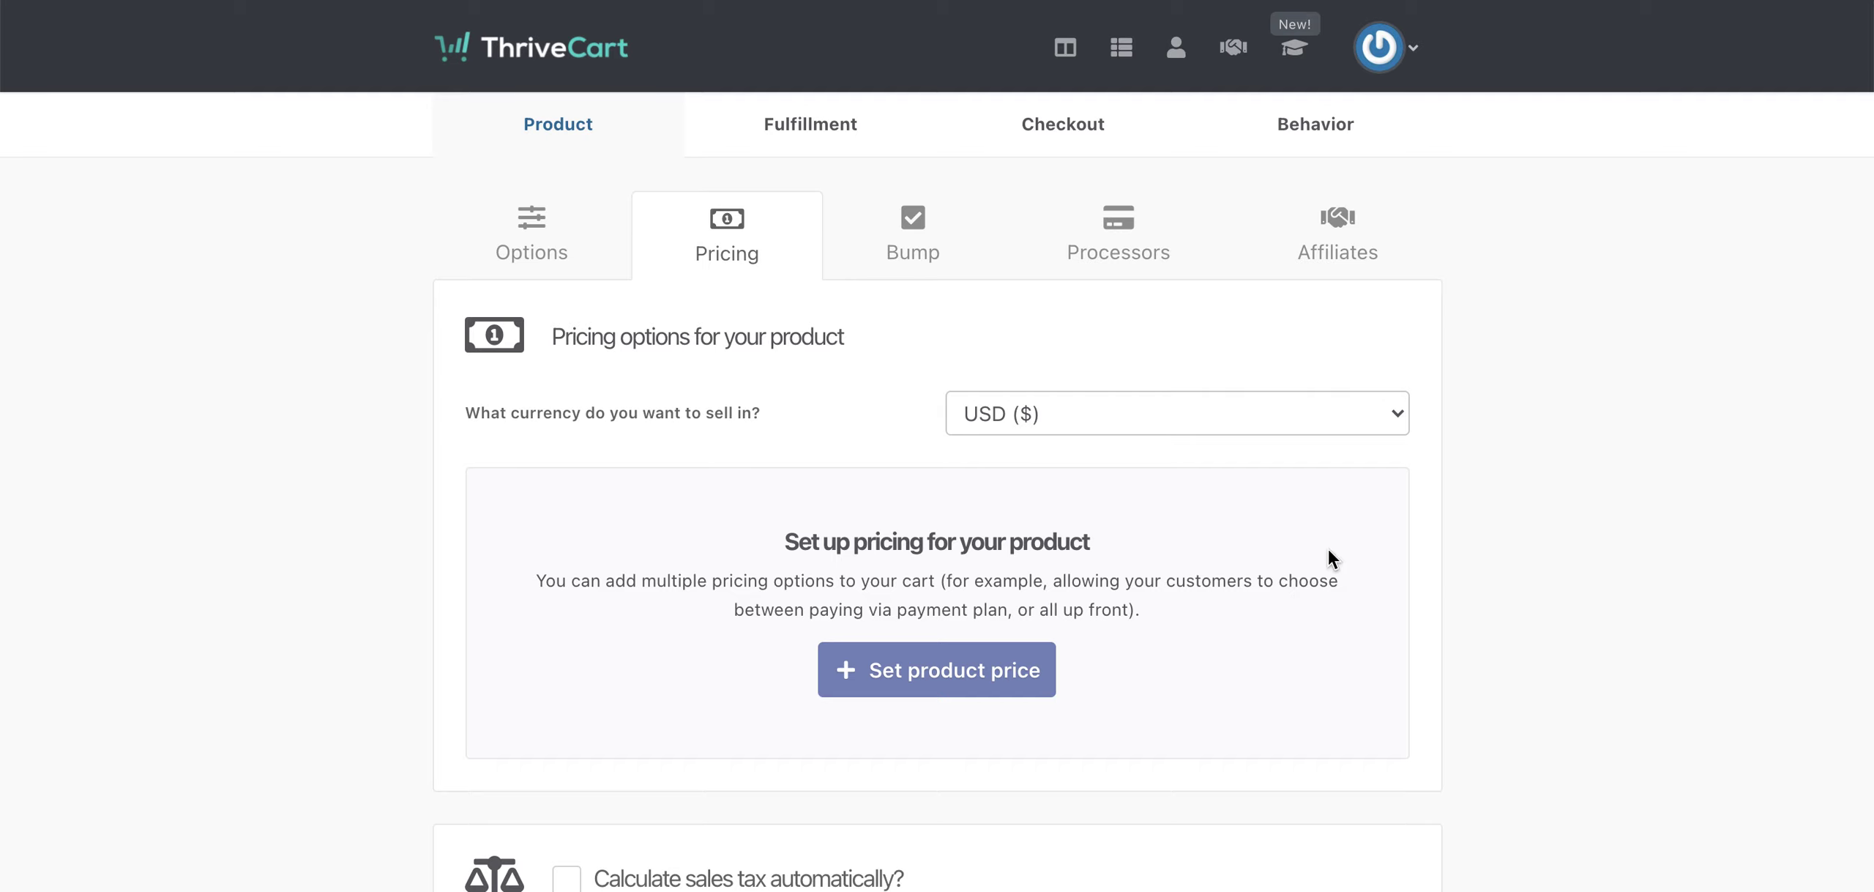
{"action": "left_click", "coordinate": [1284, 407]}
- Switch the selling currency to GBP (£) and start setting the product price
{"action": "left_click", "coordinate": [1249, 455]}
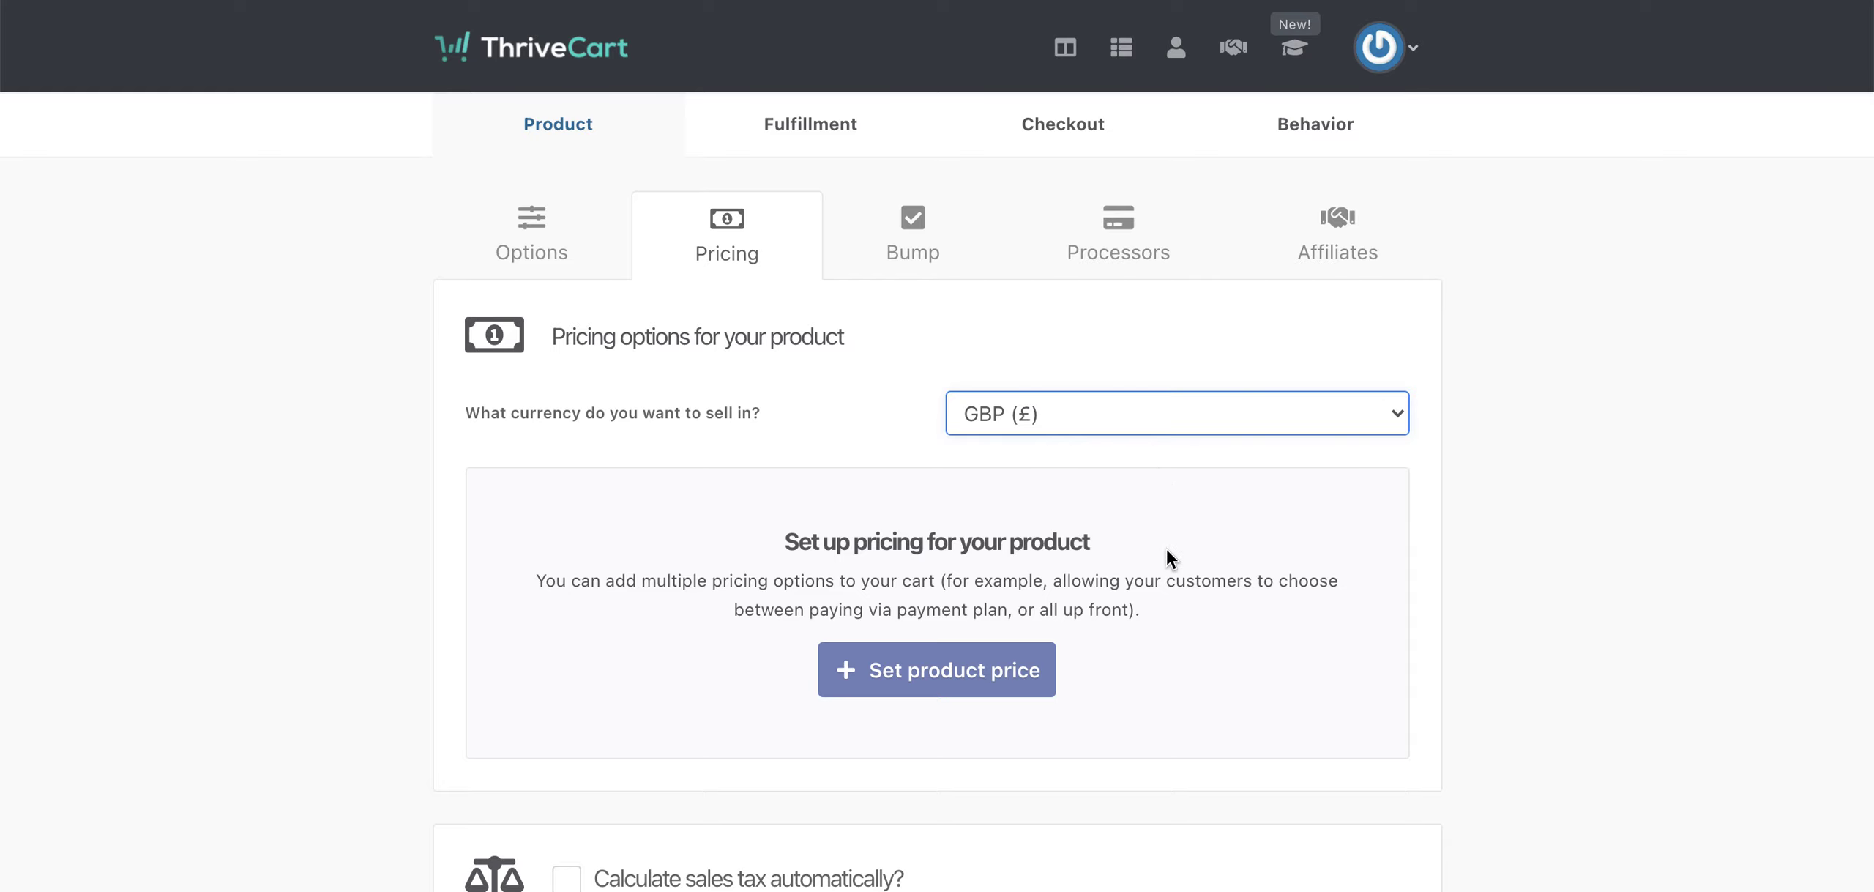
{"action": "scroll", "coordinate": [1069, 608], "scroll_direction": "down", "scroll_amount": 2}
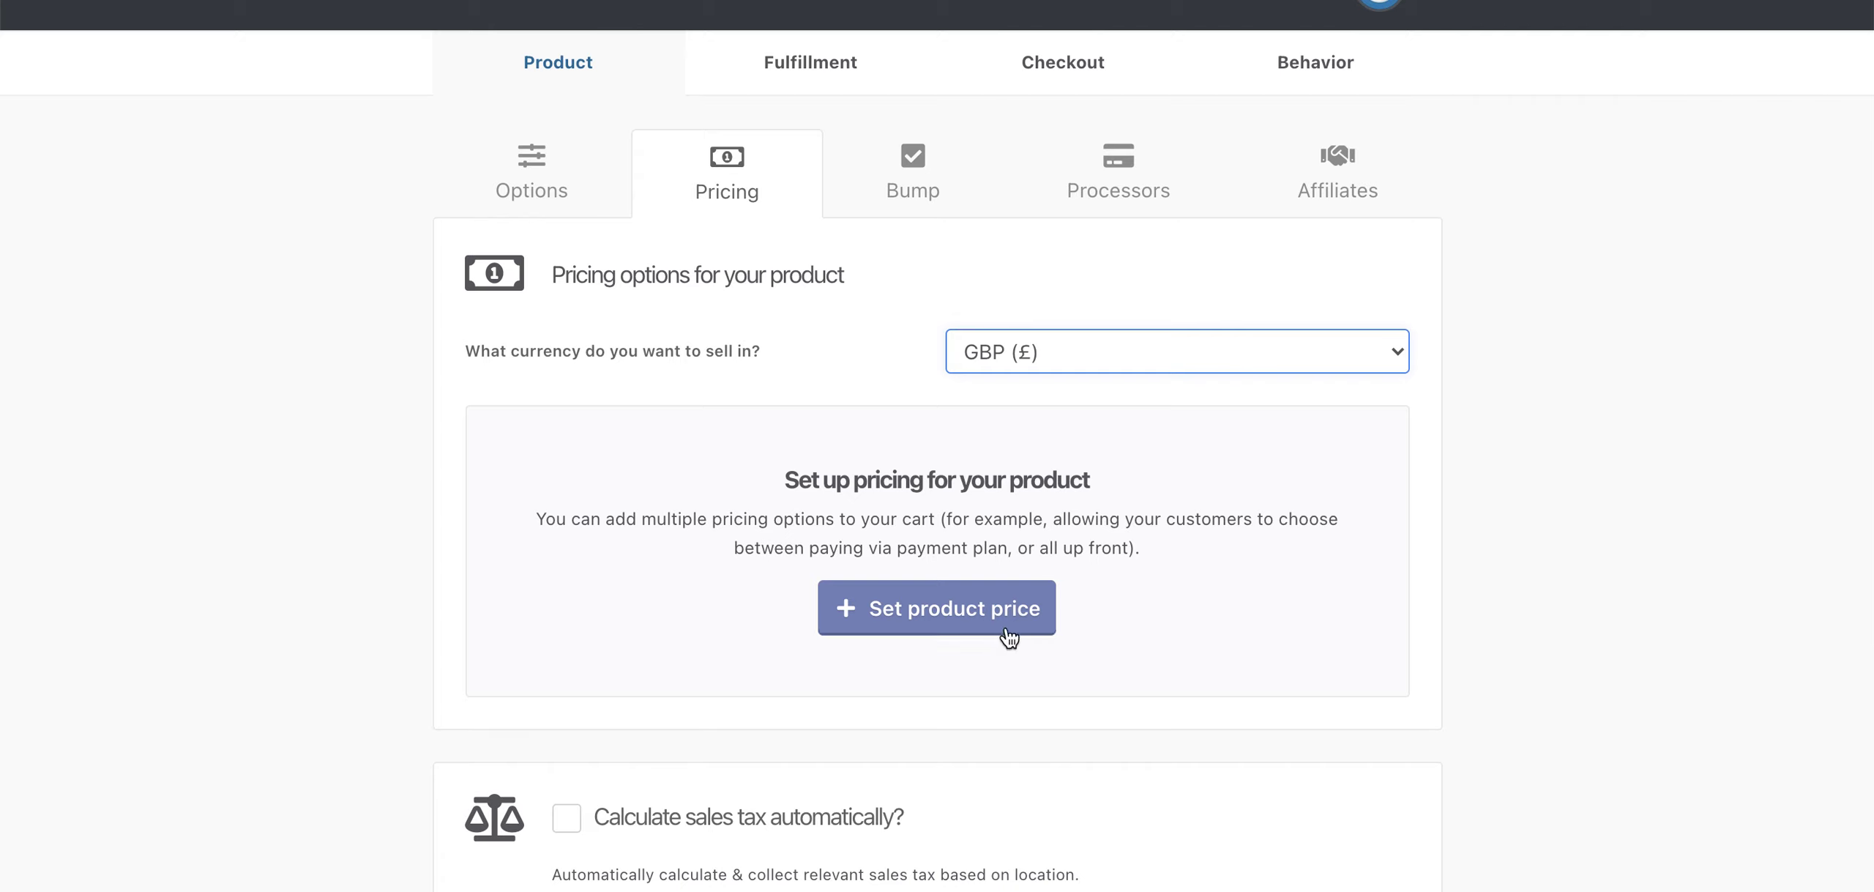
{"action": "left_click", "coordinate": [968, 620]}
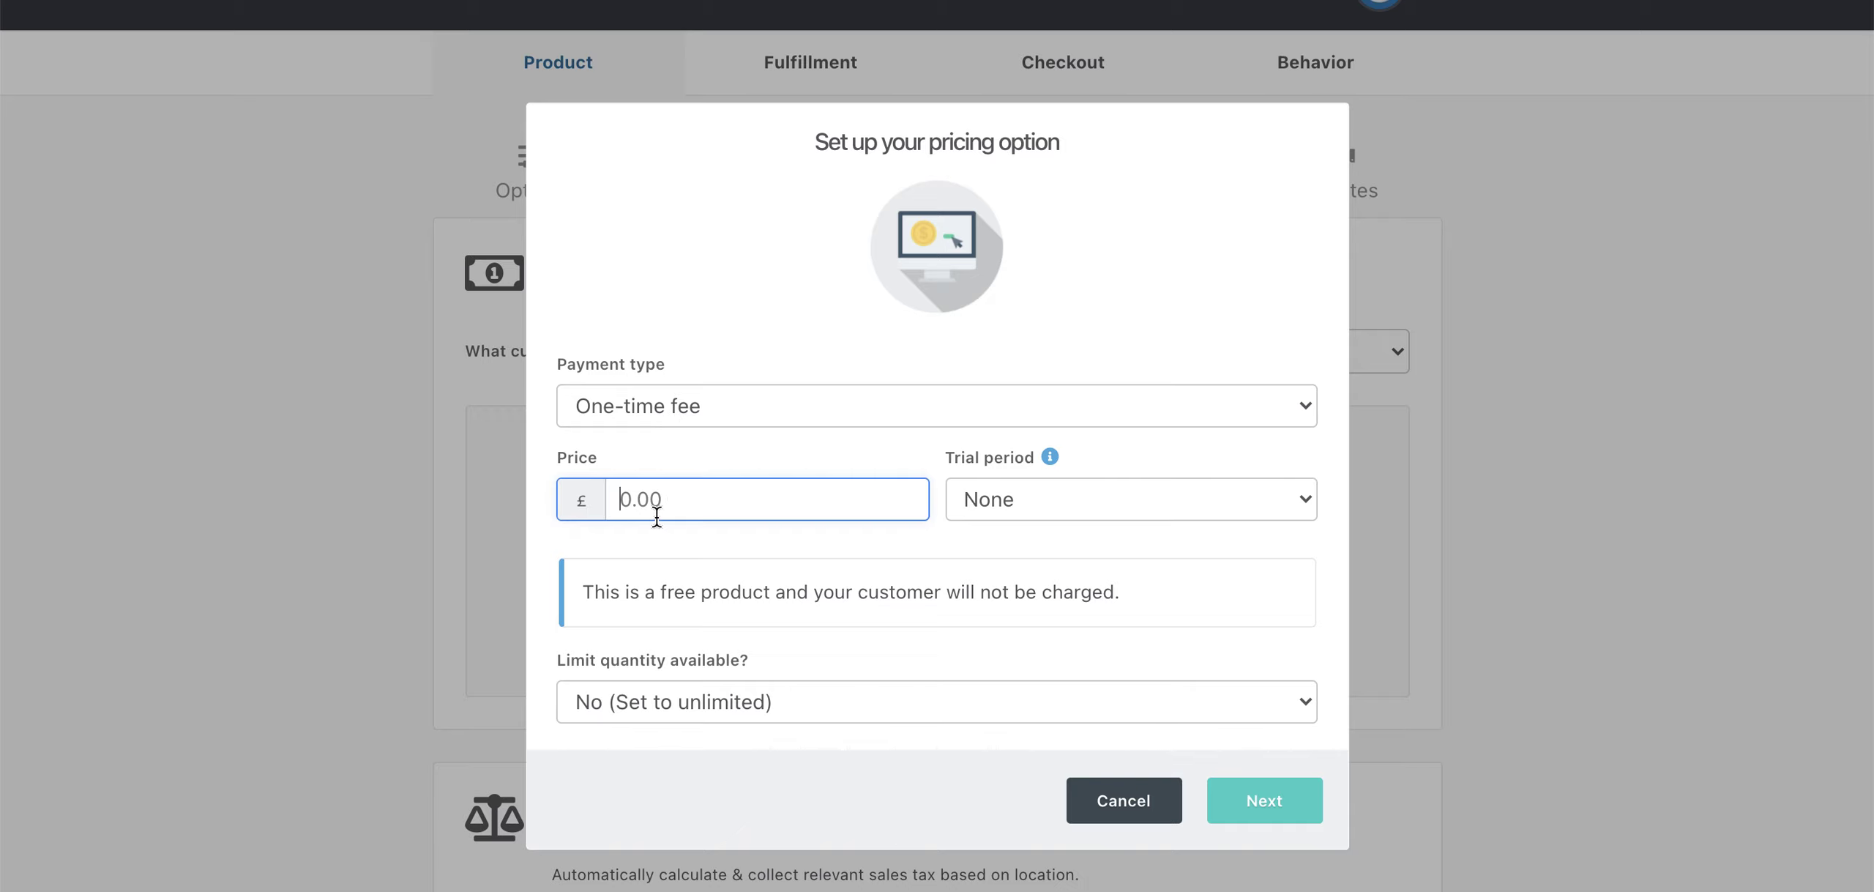
- Enter a £1000 one-time price with no trial period
{"action": "type", "text": "1000"}
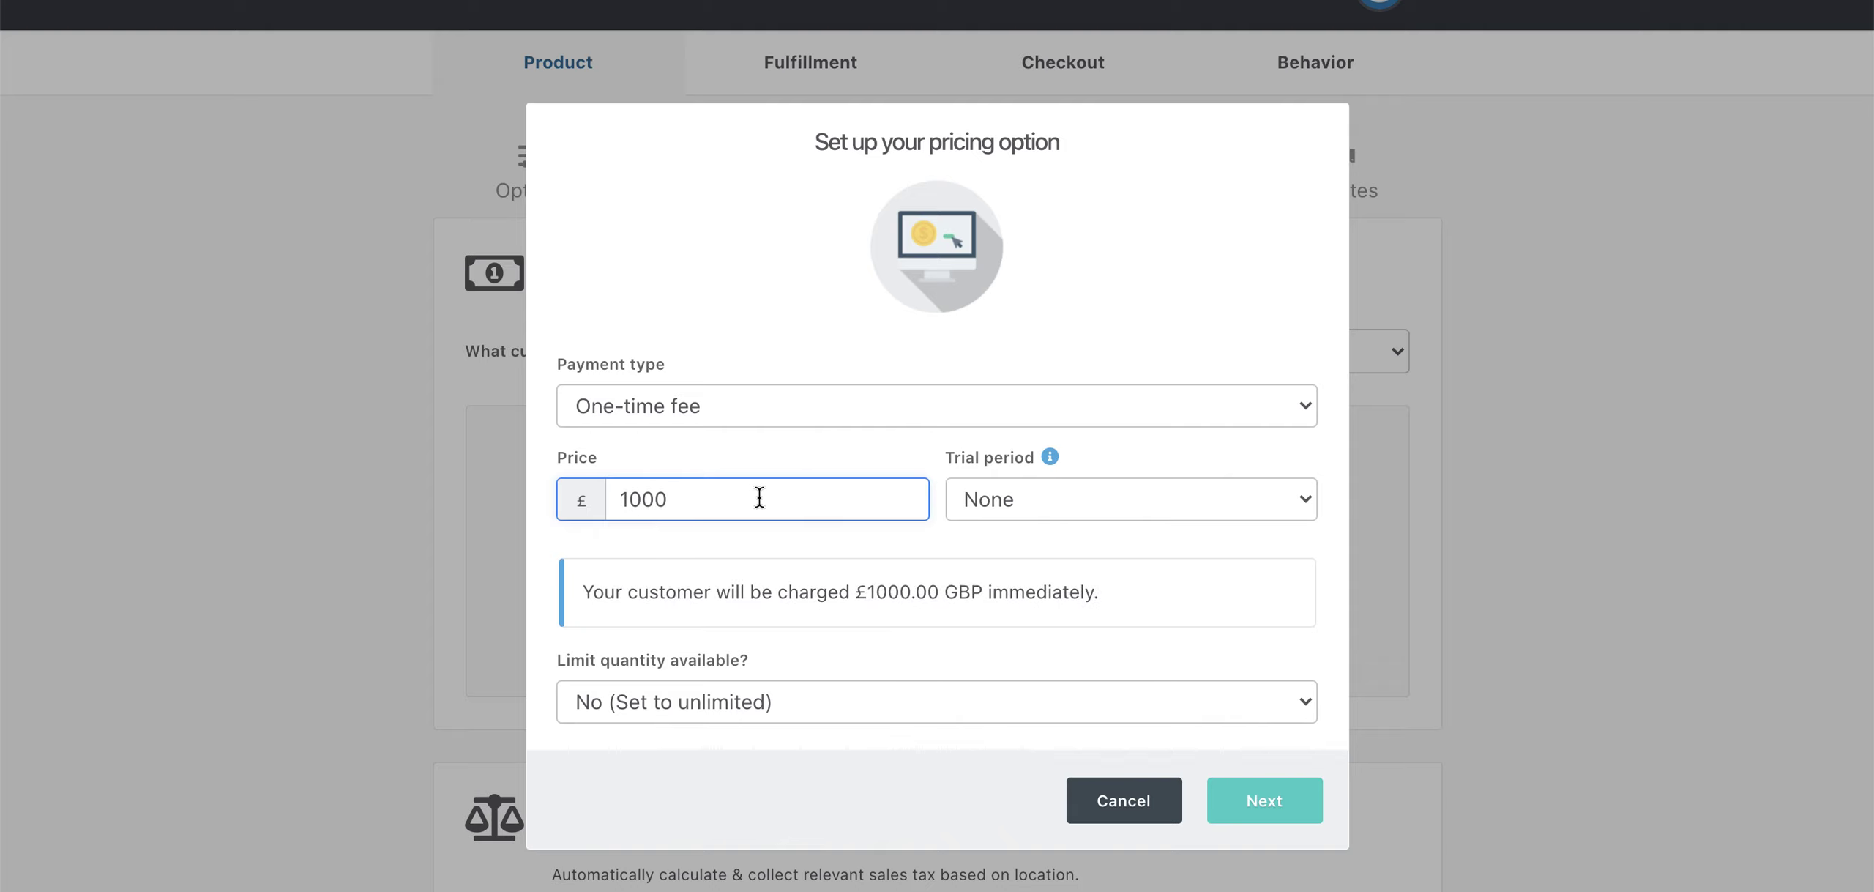
{"action": "left_click", "coordinate": [1025, 511]}
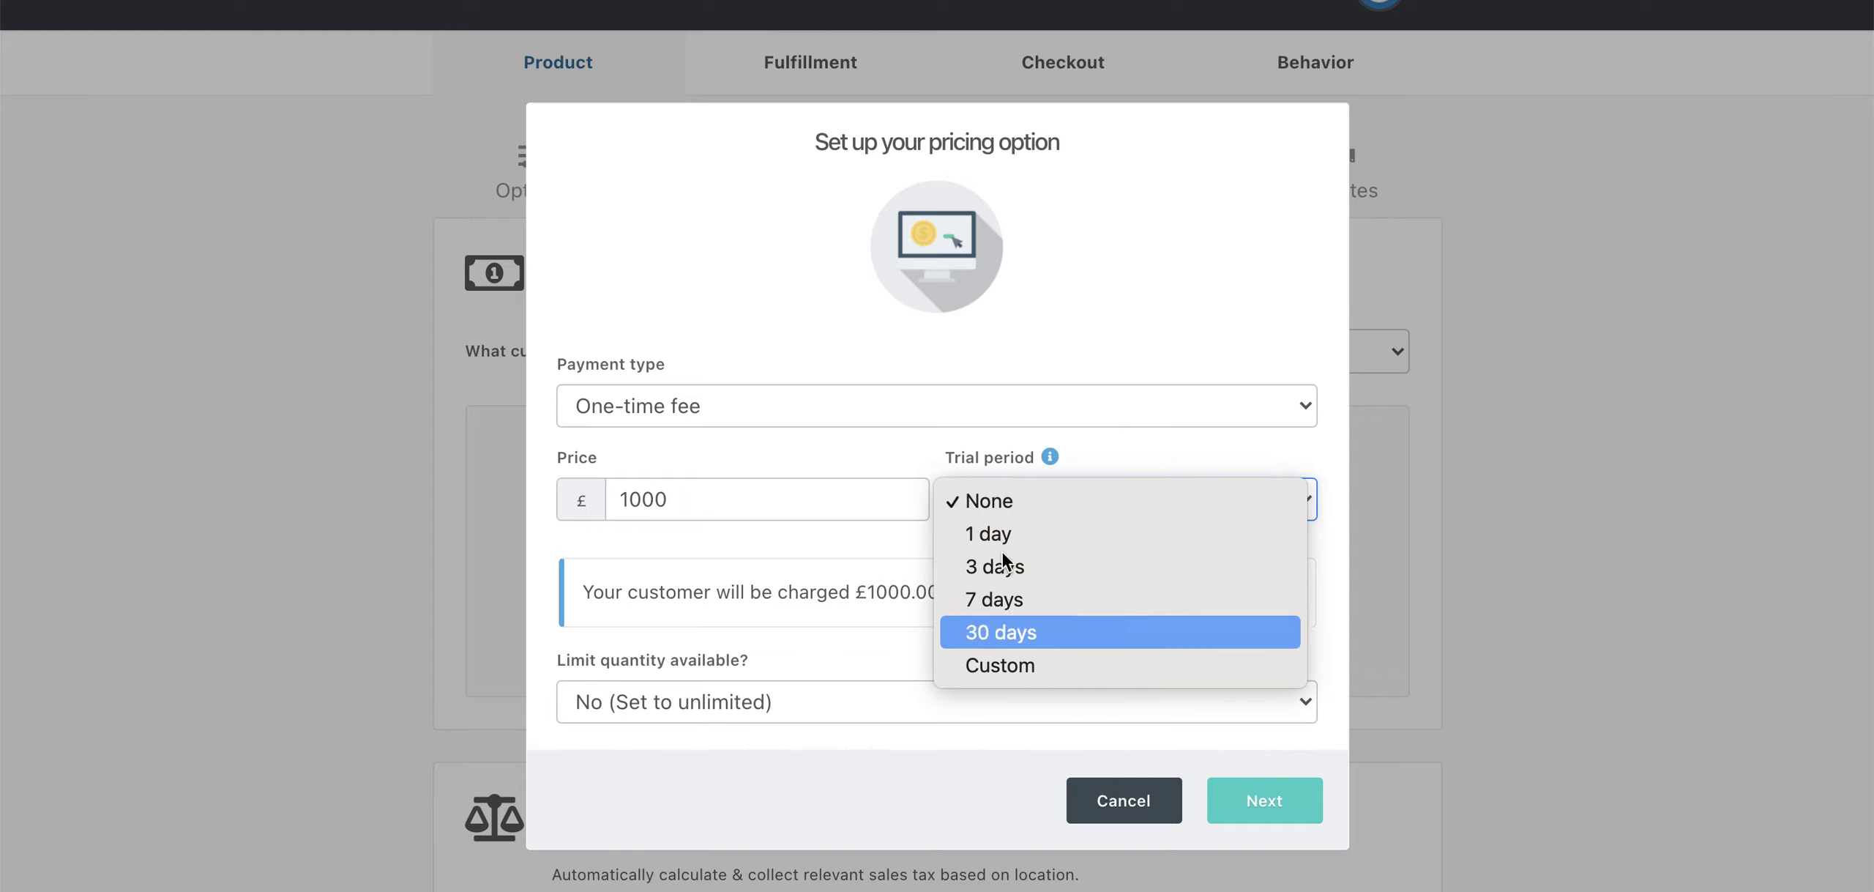
{"action": "left_click", "coordinate": [984, 348]}
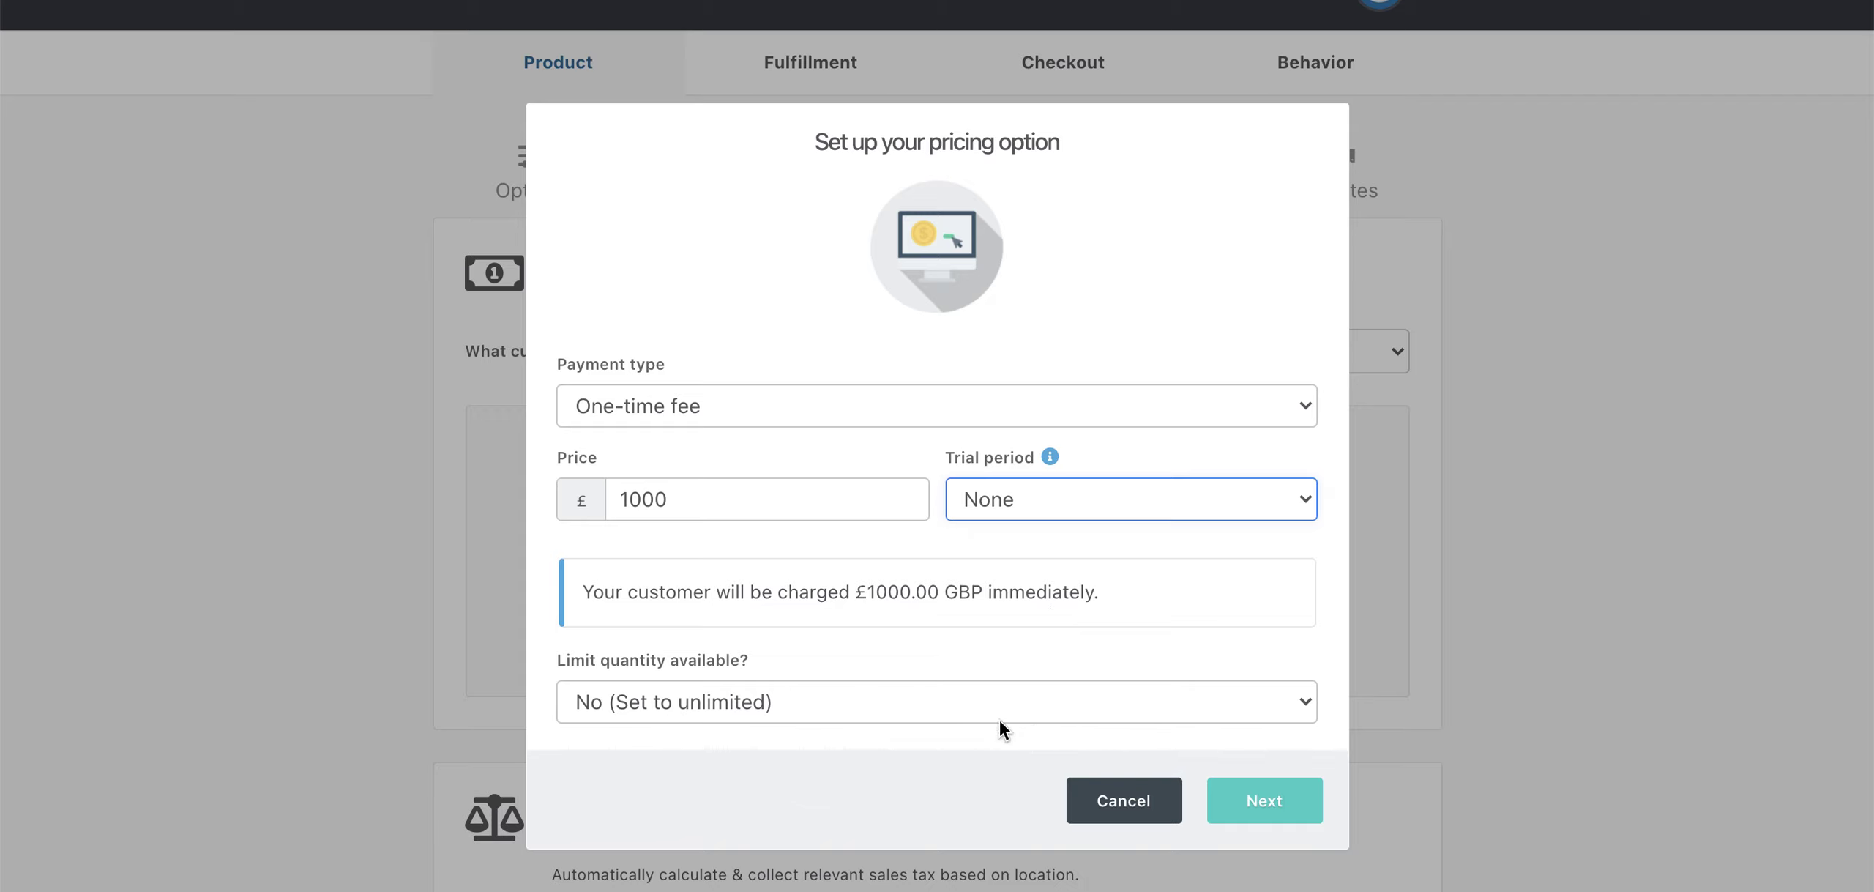
{"action": "left_click", "coordinate": [1265, 803]}
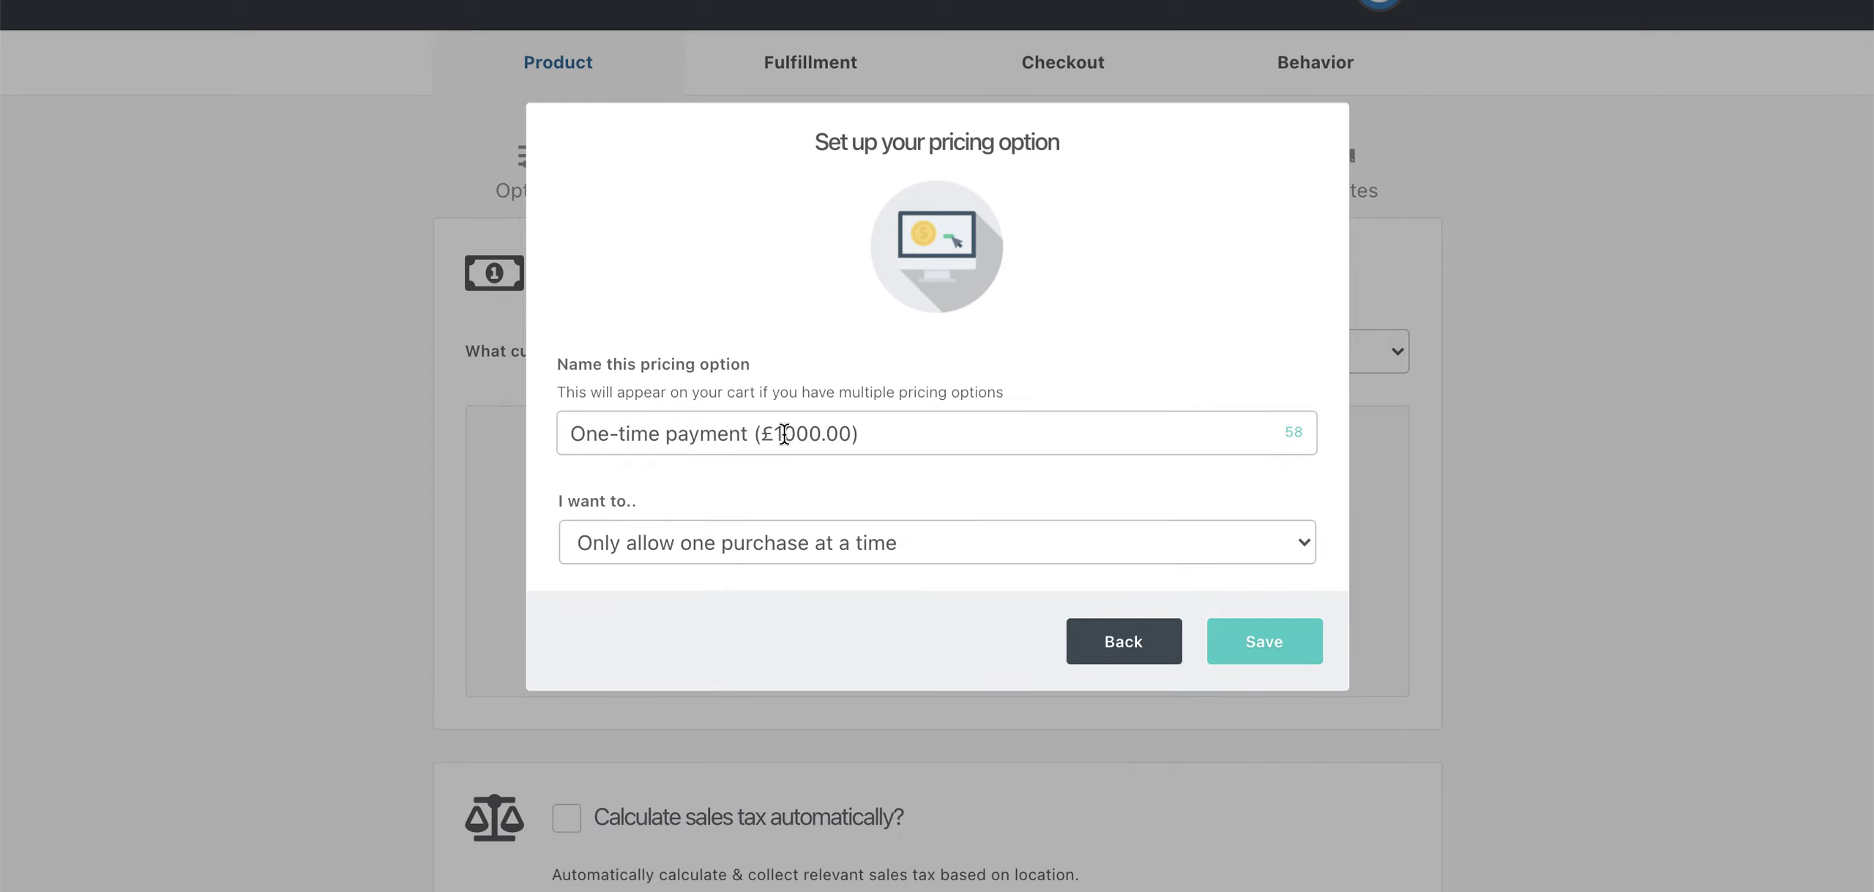
- Name the option 'One-time payment (£1000)', allow one purchase at a time, and save it
{"action": "left_click", "coordinate": [850, 435]}
{"action": "key", "text": "BackSpace"}
{"action": "key", "text": "BackSpace"}
{"action": "key", "text": "BackSpace"}
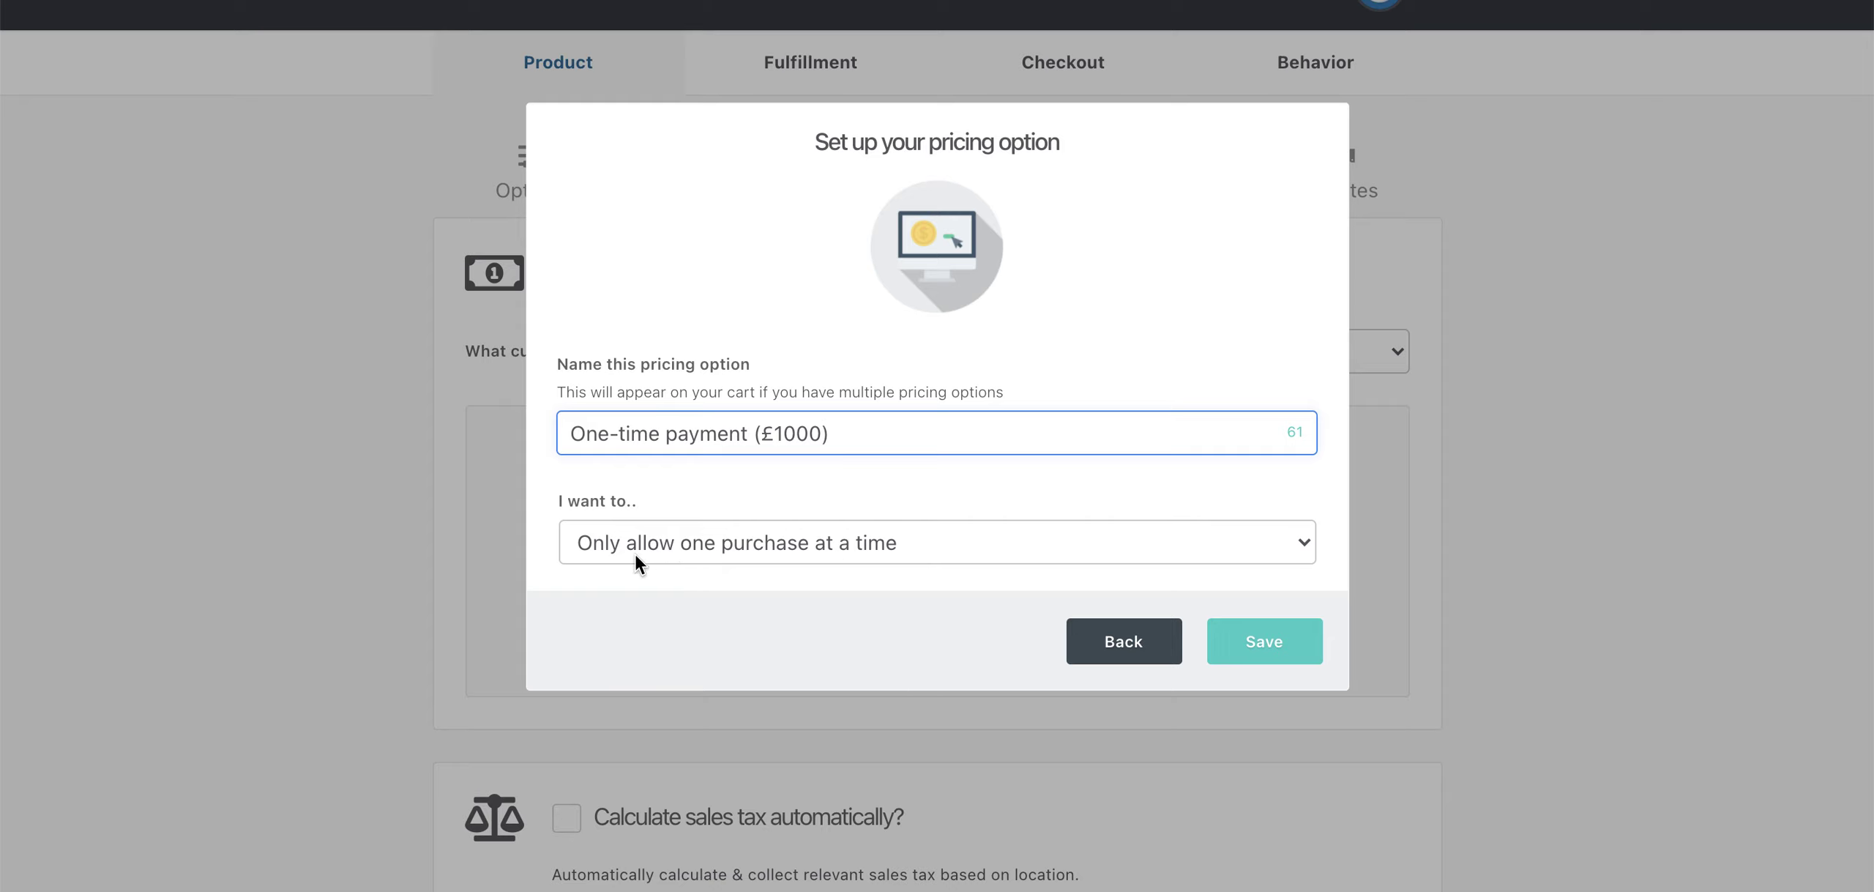
{"action": "left_click", "coordinate": [688, 552]}
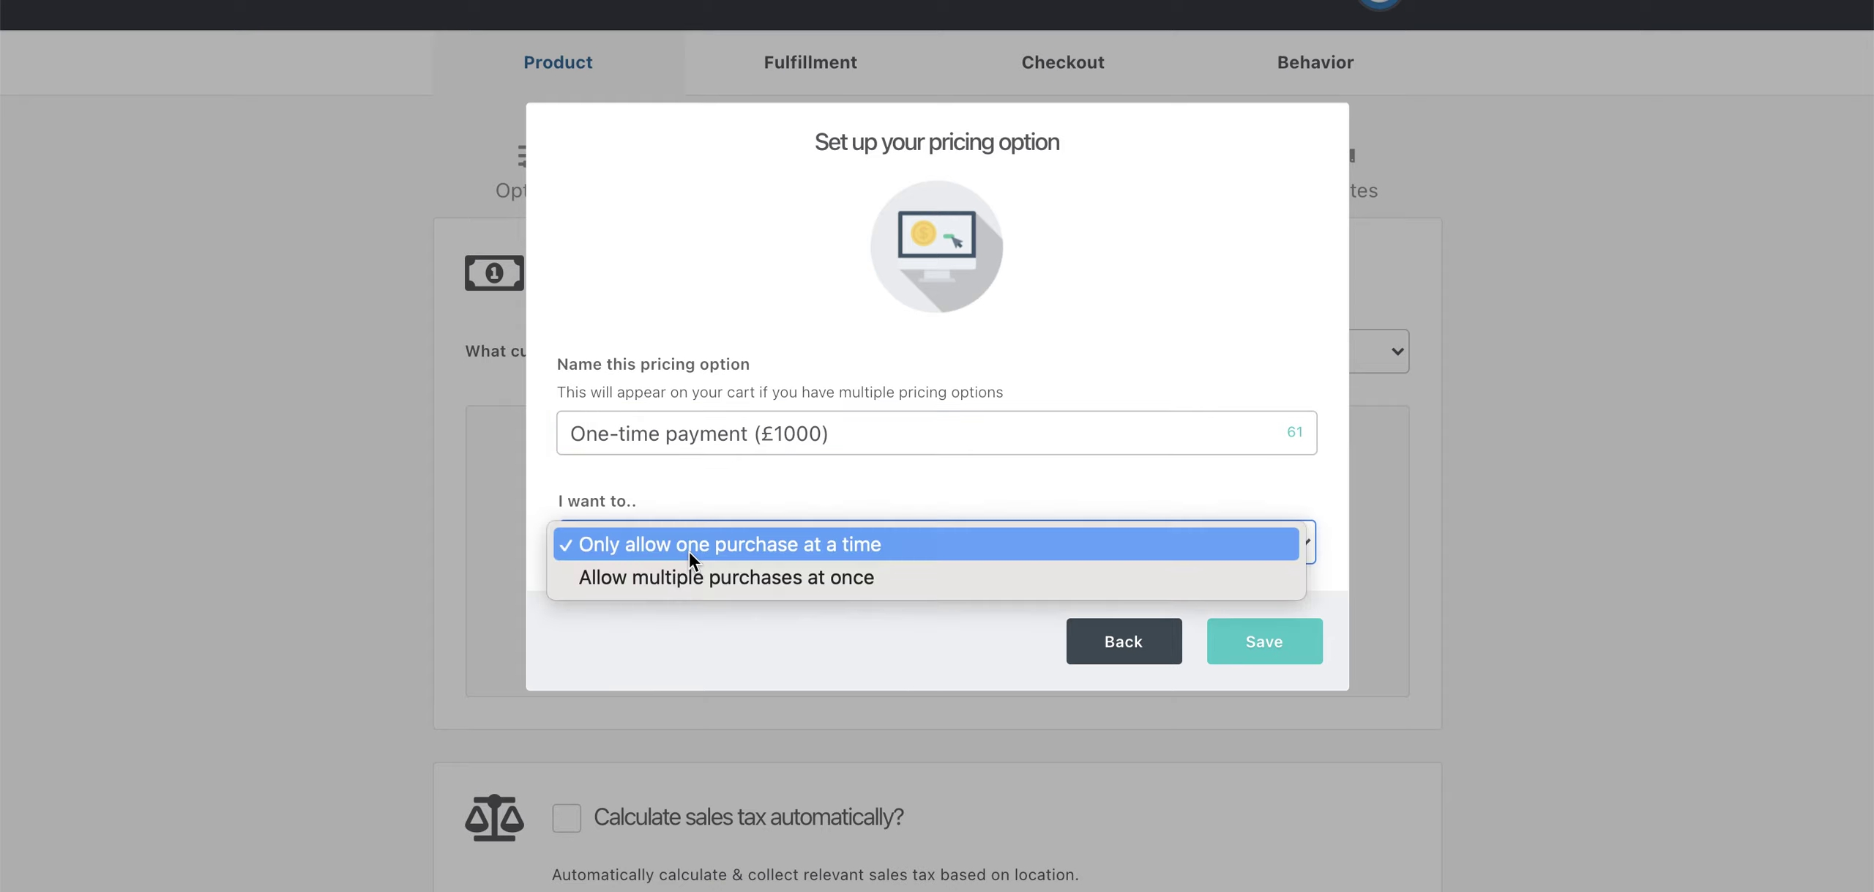
{"action": "left_click", "coordinate": [738, 499]}
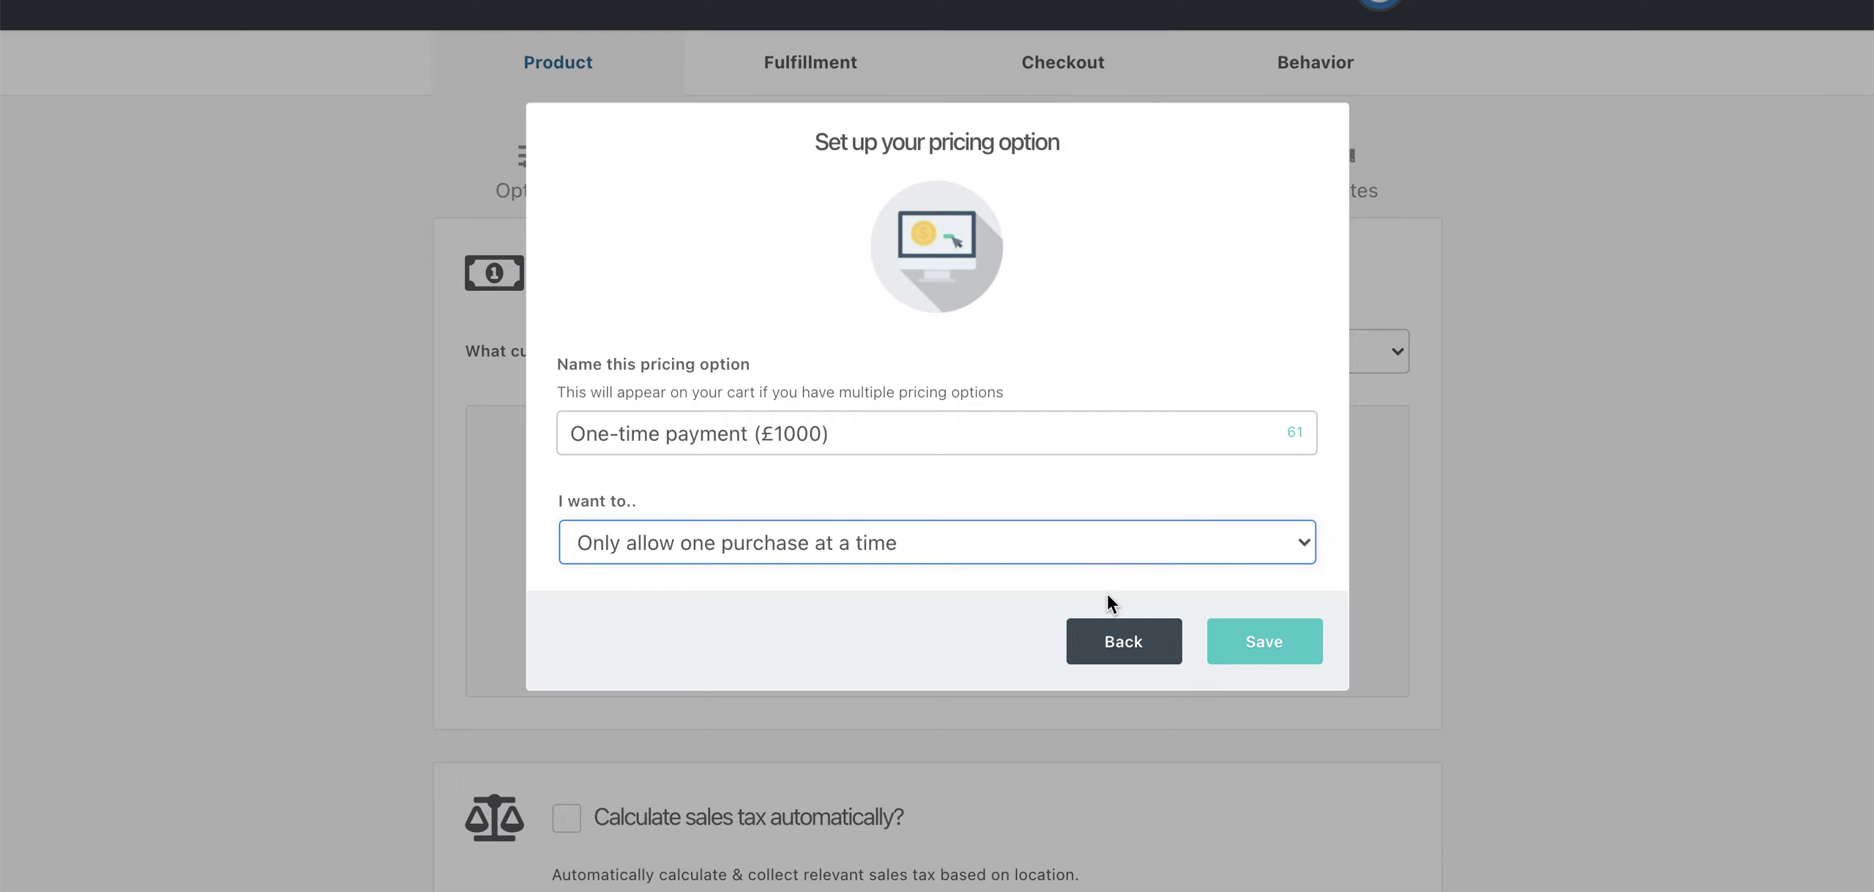
{"action": "left_click", "coordinate": [1262, 648]}
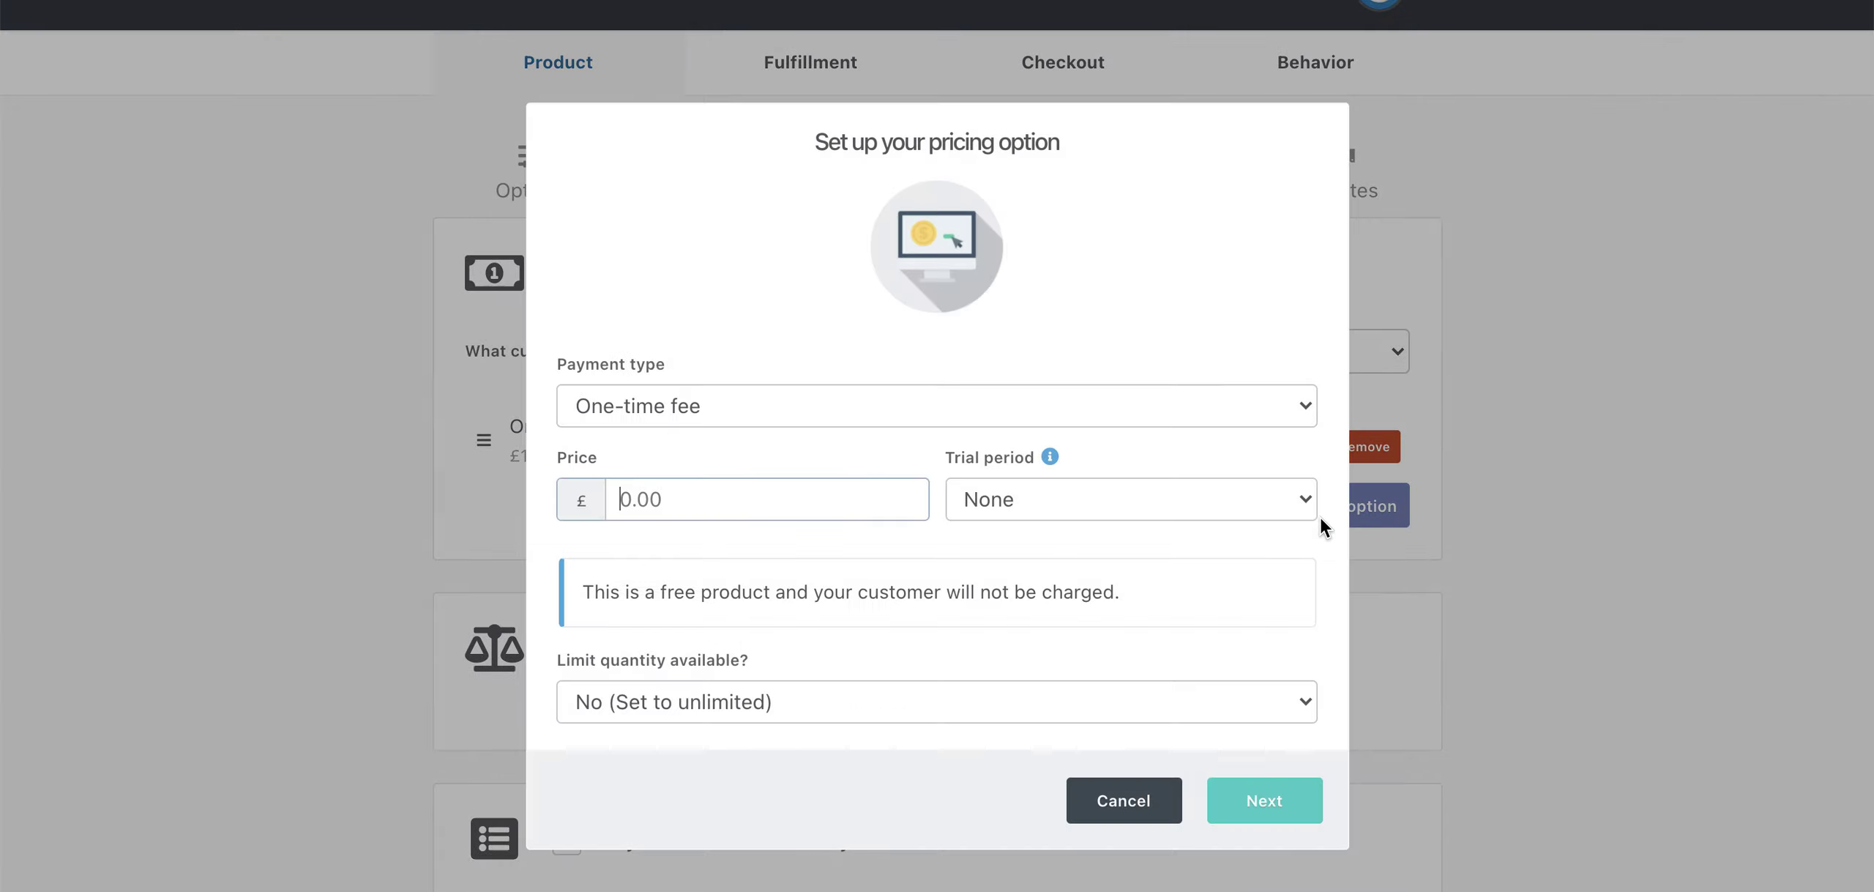
- Make the second option Split pay: 4 payments of £250, with an invoice per payment
{"action": "left_click", "coordinate": [978, 406]}
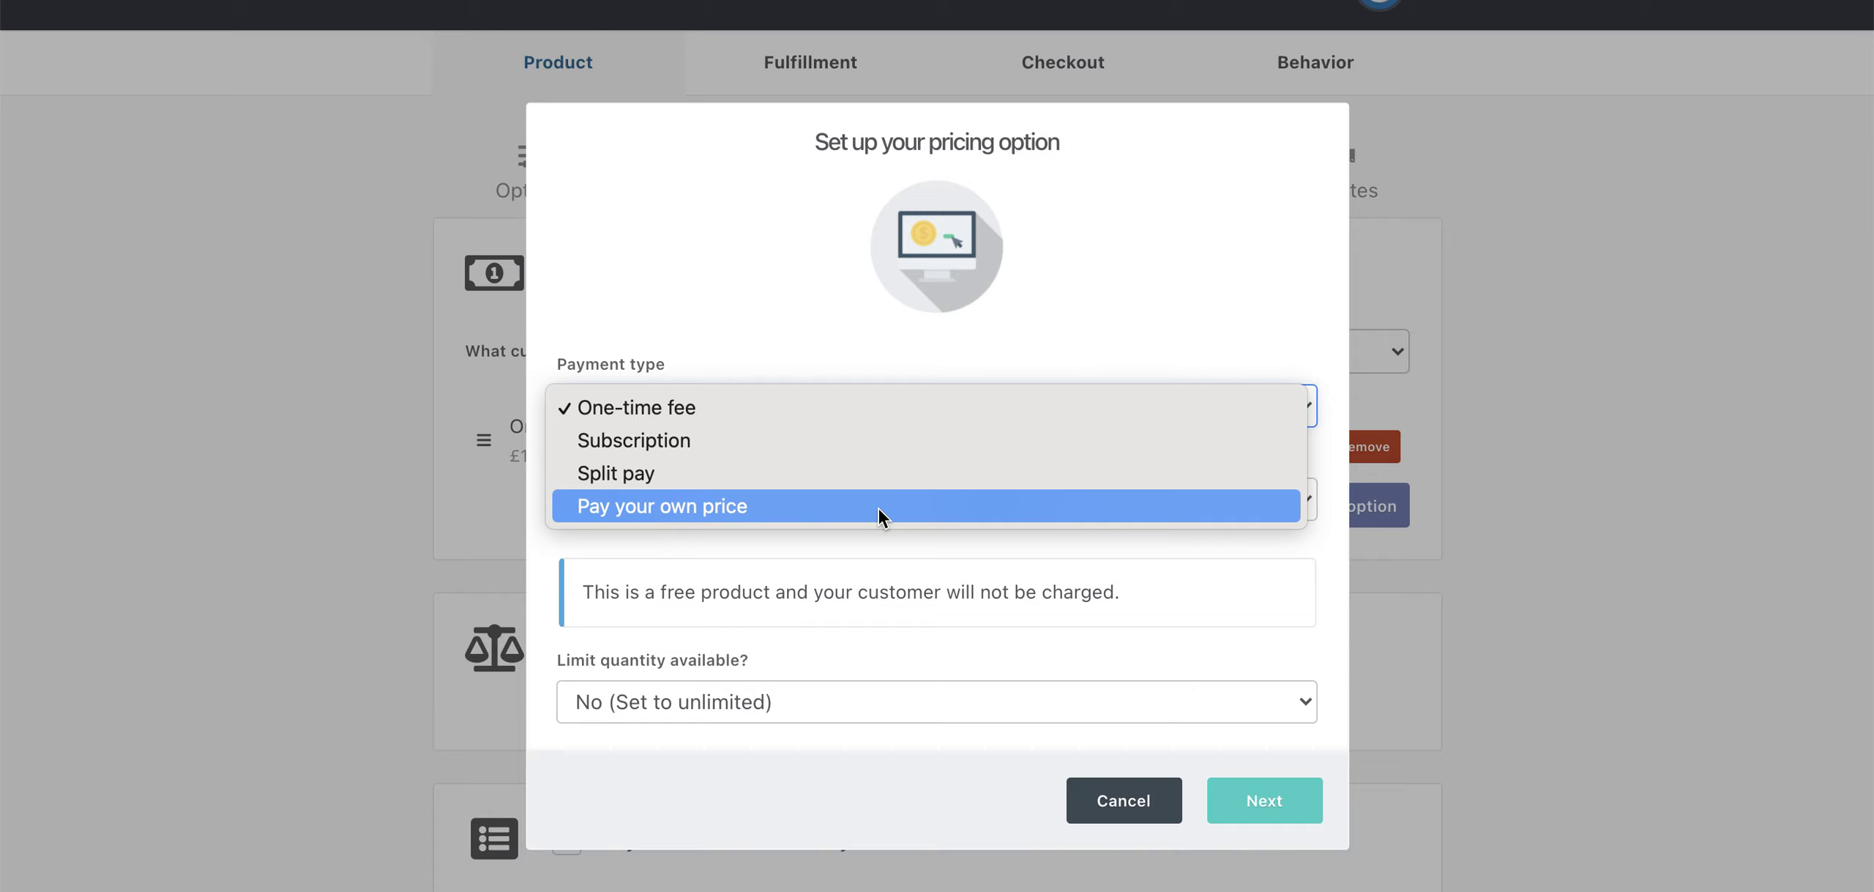
{"action": "left_click", "coordinate": [750, 473]}
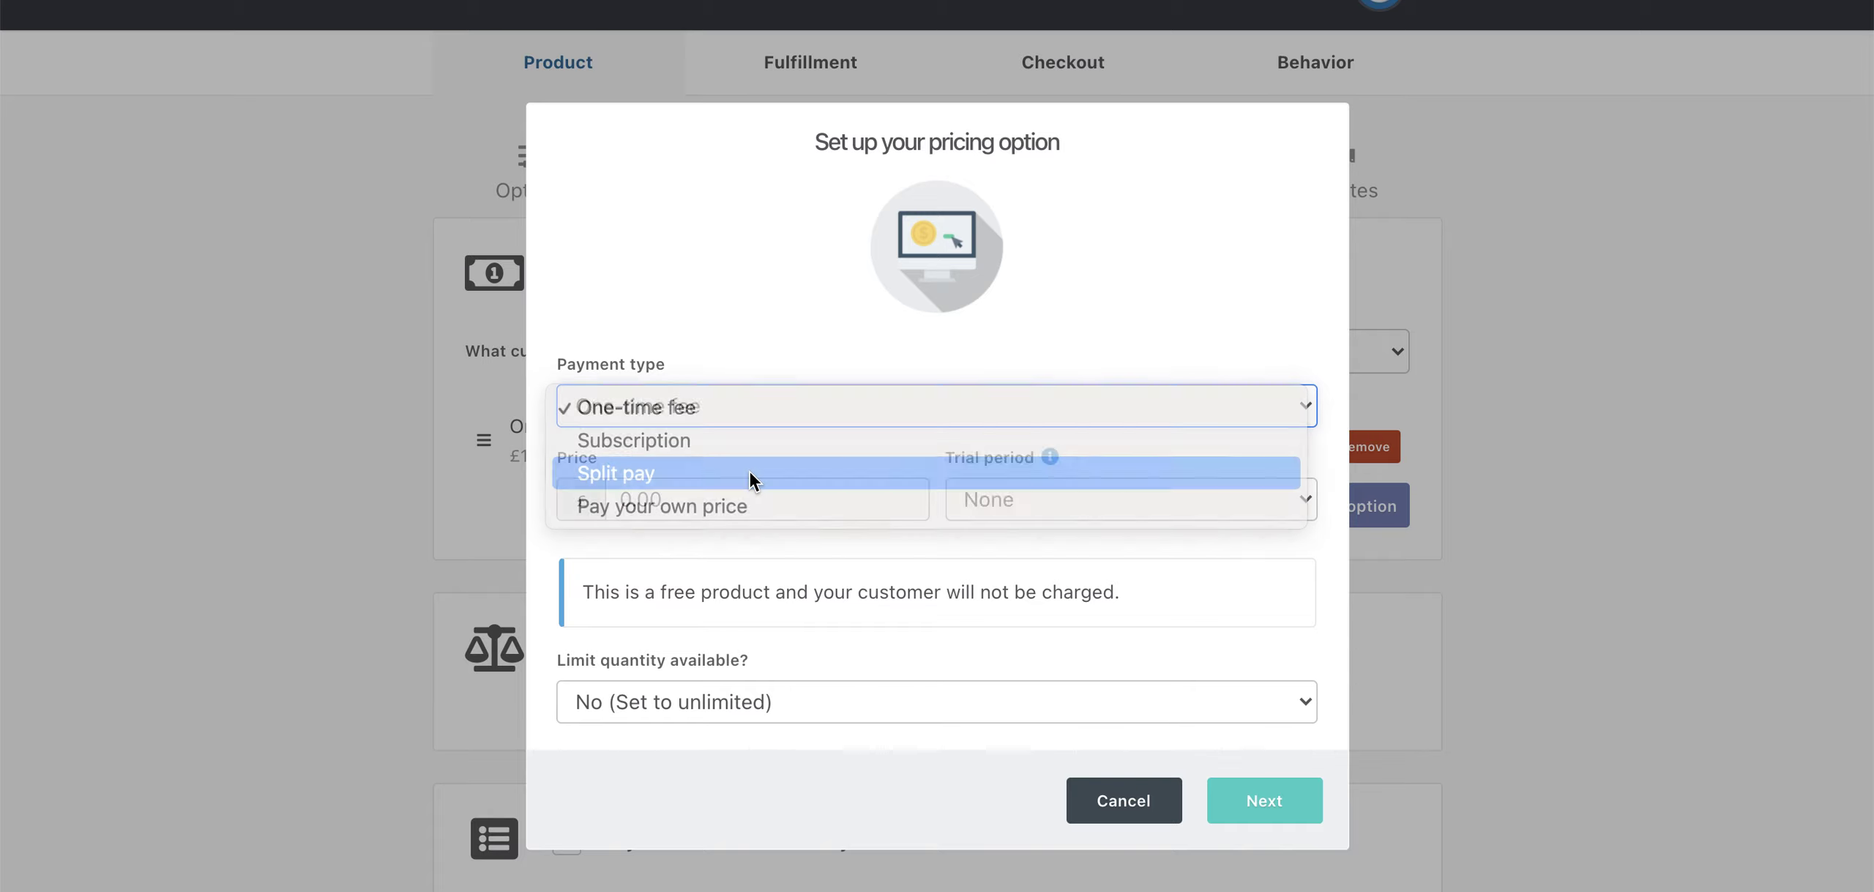
{"action": "left_click", "coordinate": [700, 496]}
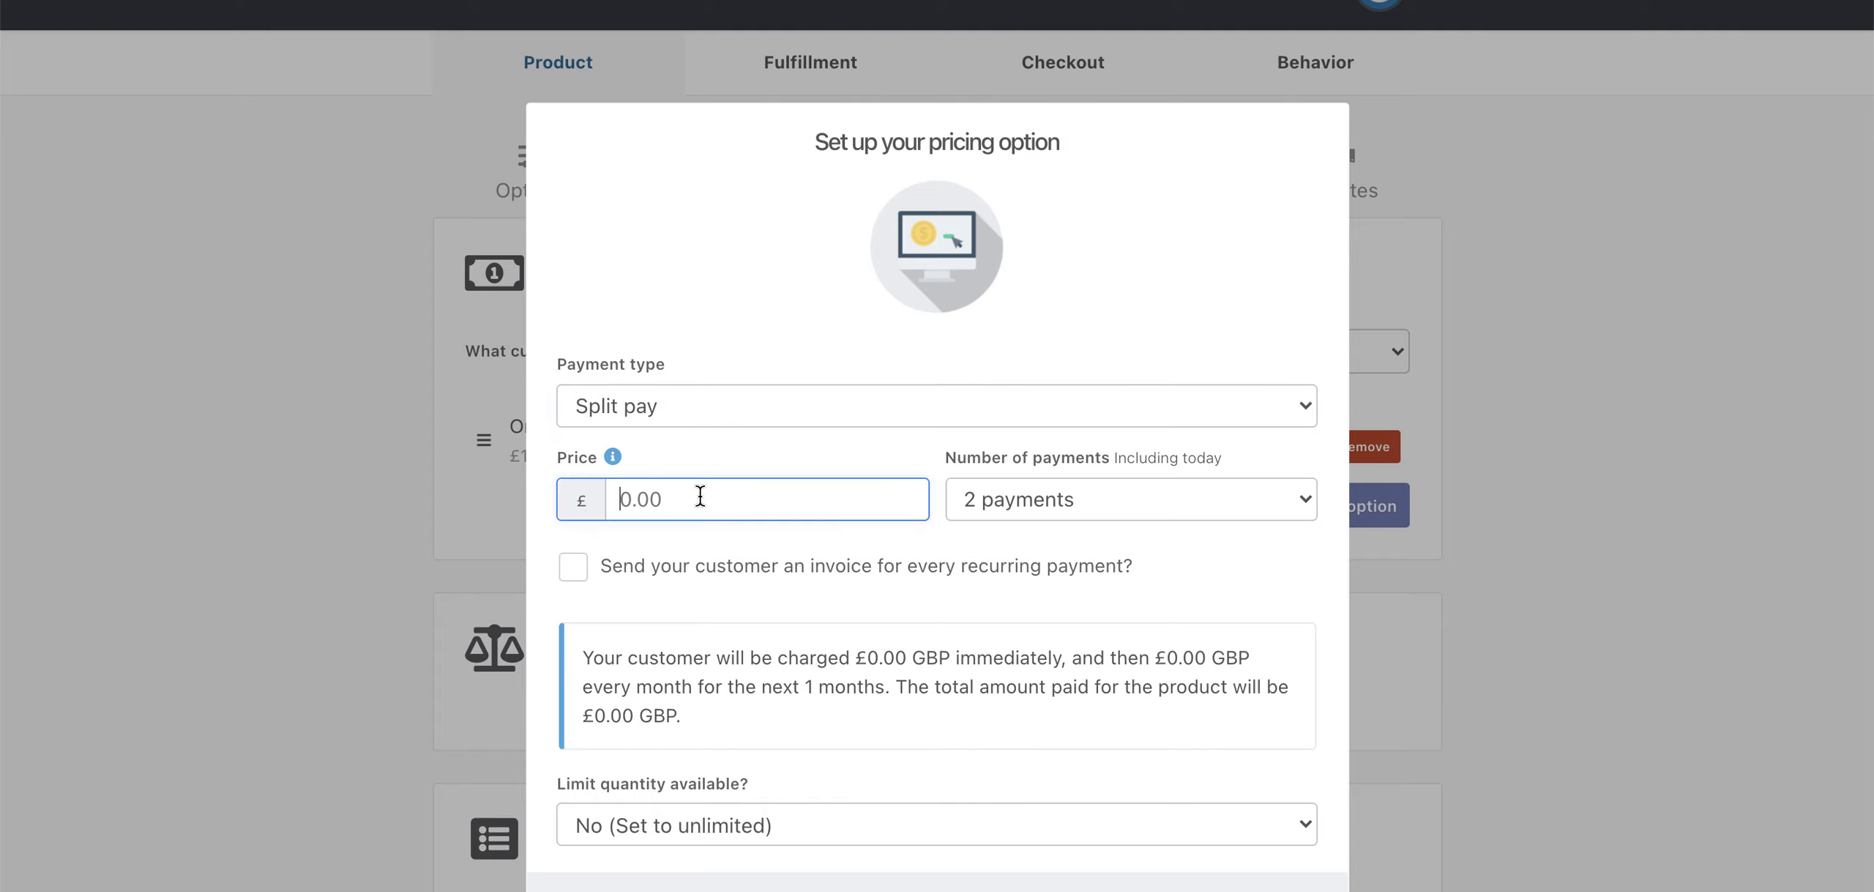
{"action": "left_click", "coordinate": [1055, 501]}
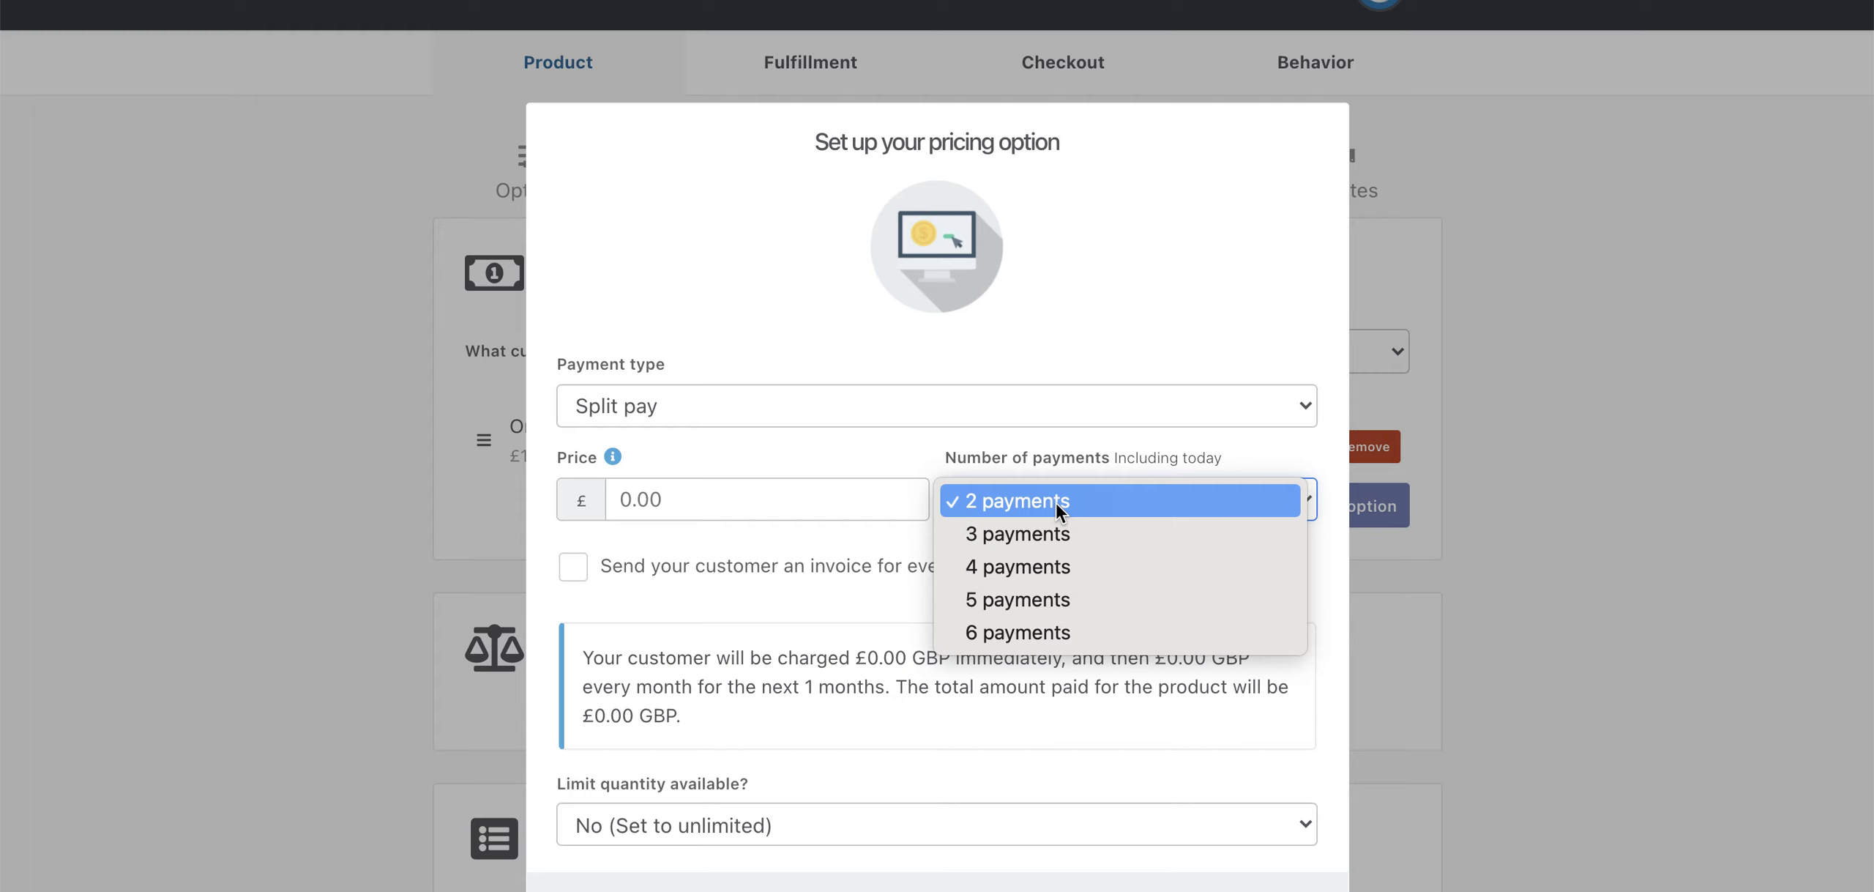
{"action": "left_click", "coordinate": [1045, 568]}
{"action": "left_click", "coordinate": [744, 503]}
{"action": "type", "text": "250"}
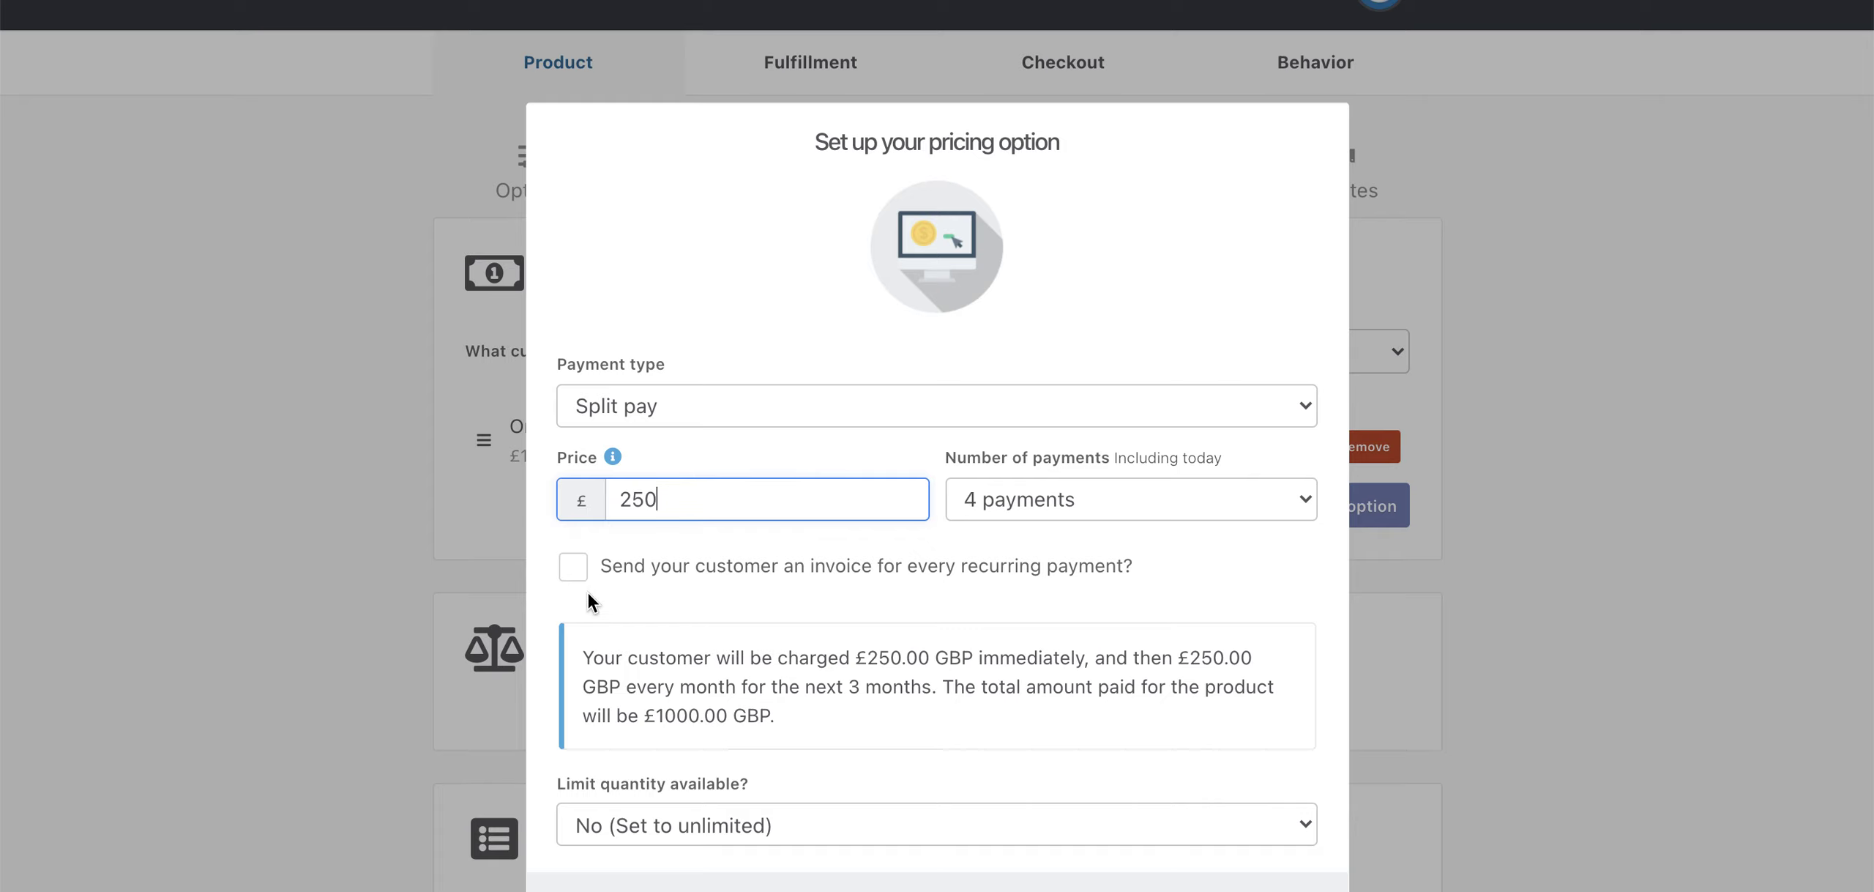
{"action": "left_click", "coordinate": [628, 579]}
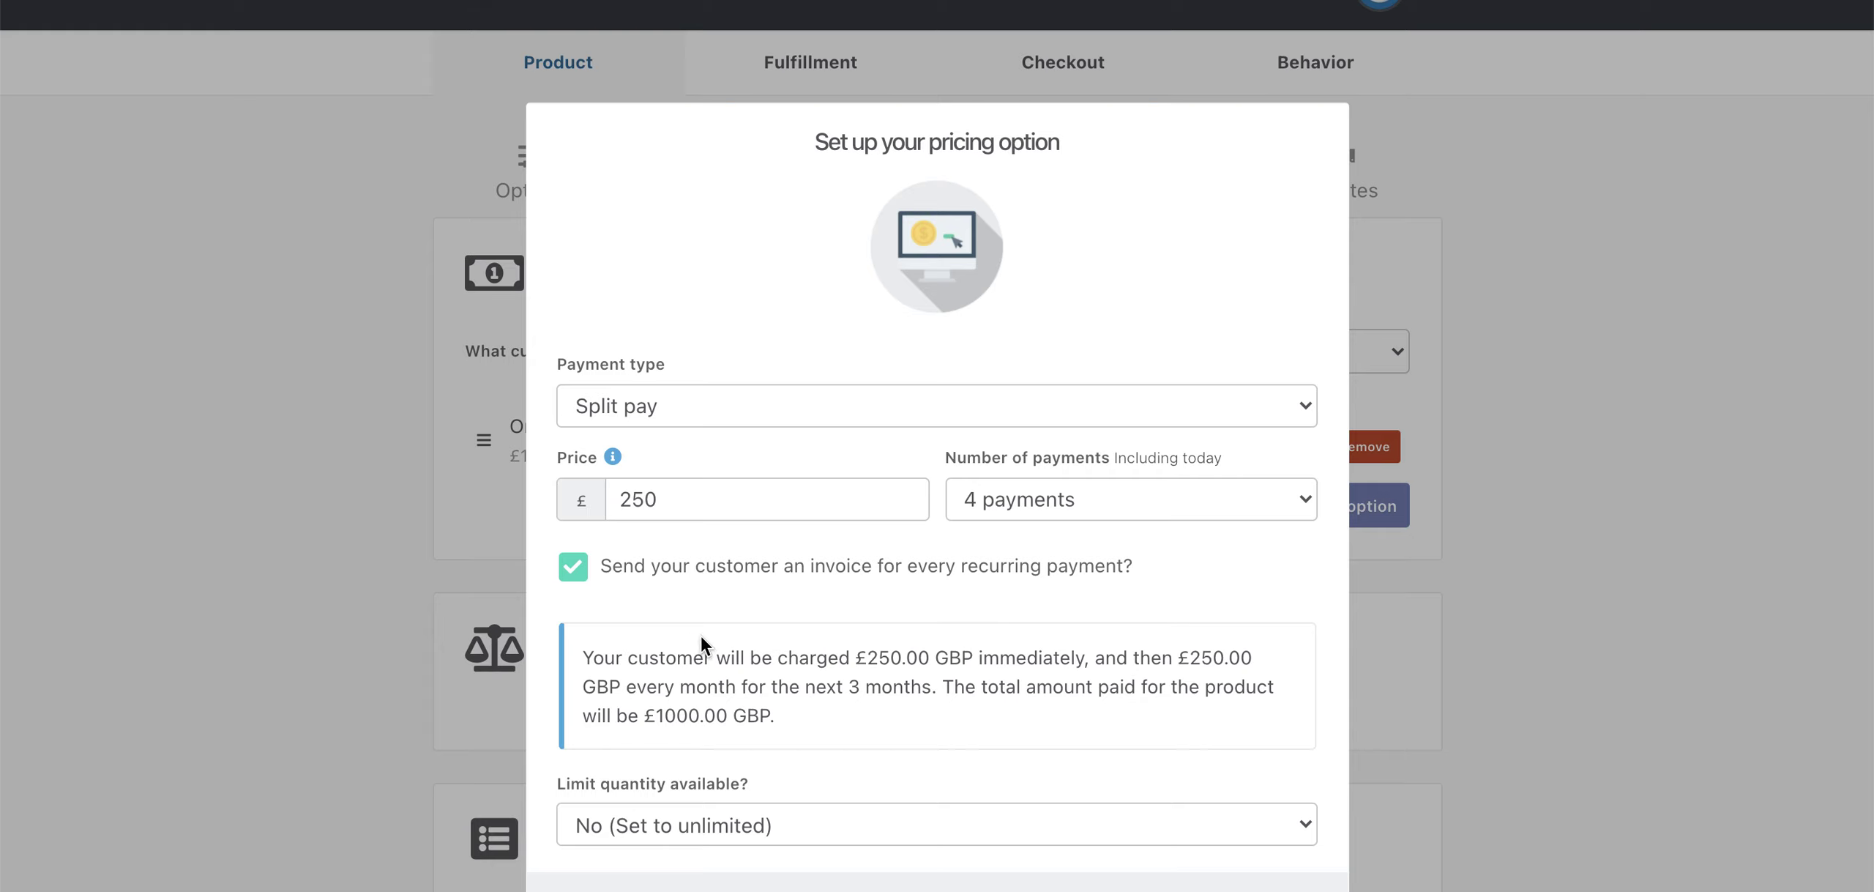
{"action": "scroll", "coordinate": [703, 638], "scroll_direction": "down", "scroll_amount": 2}
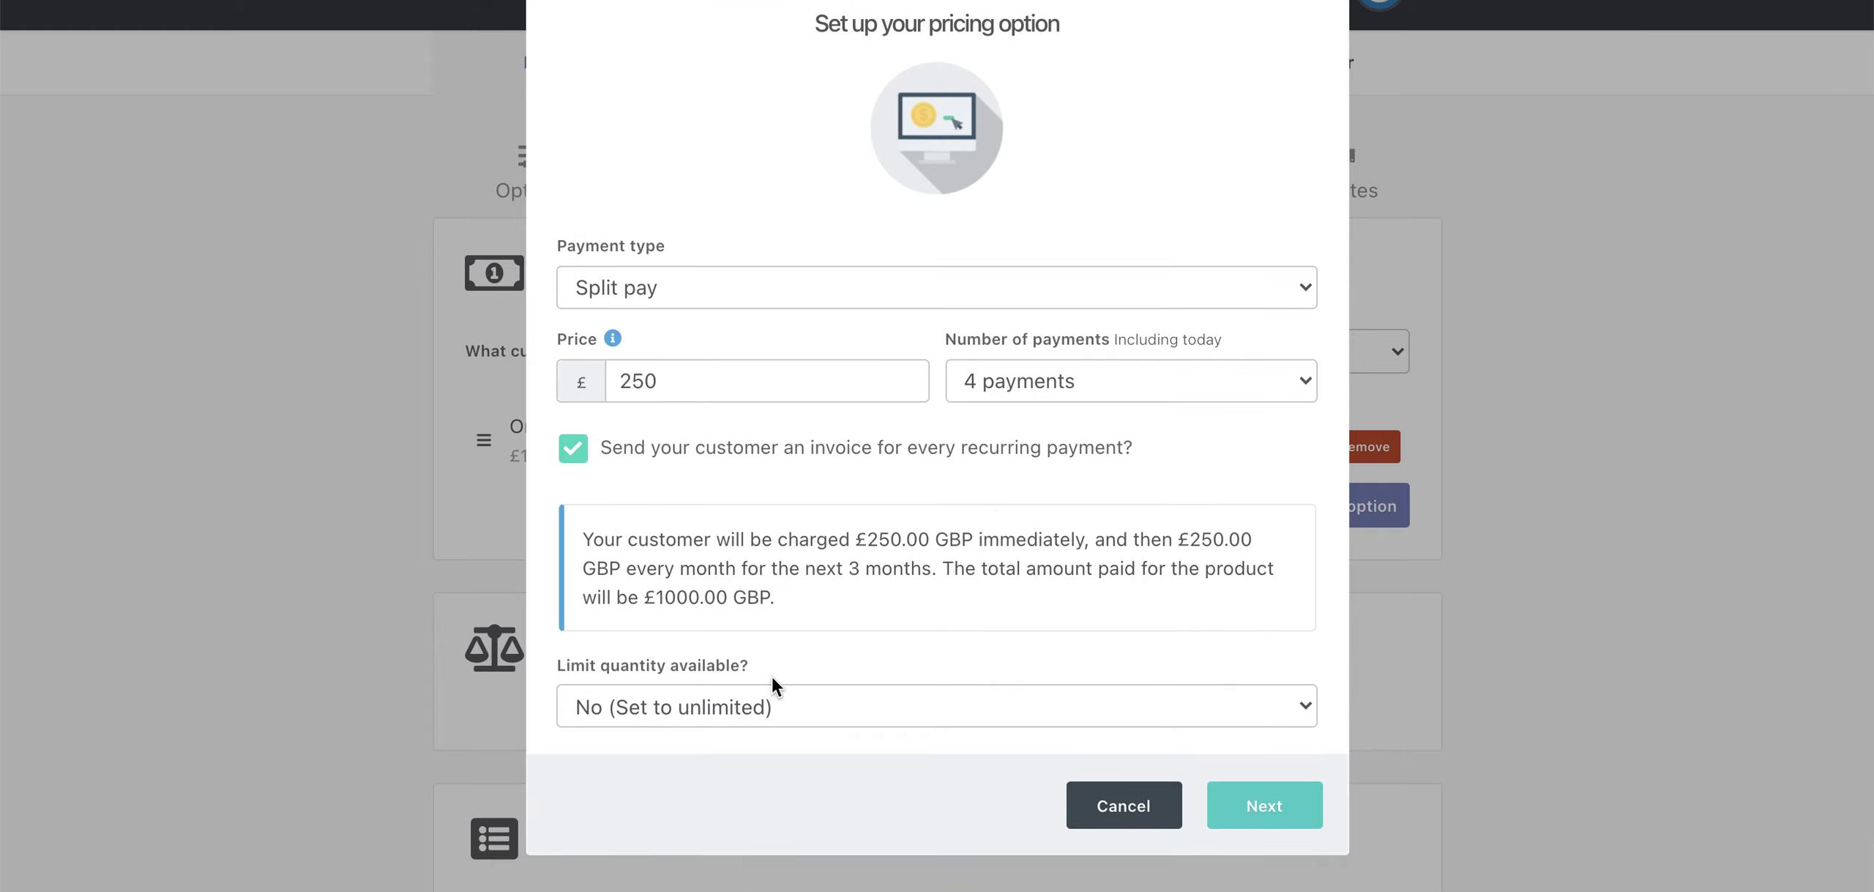
{"action": "left_click", "coordinate": [1264, 808]}
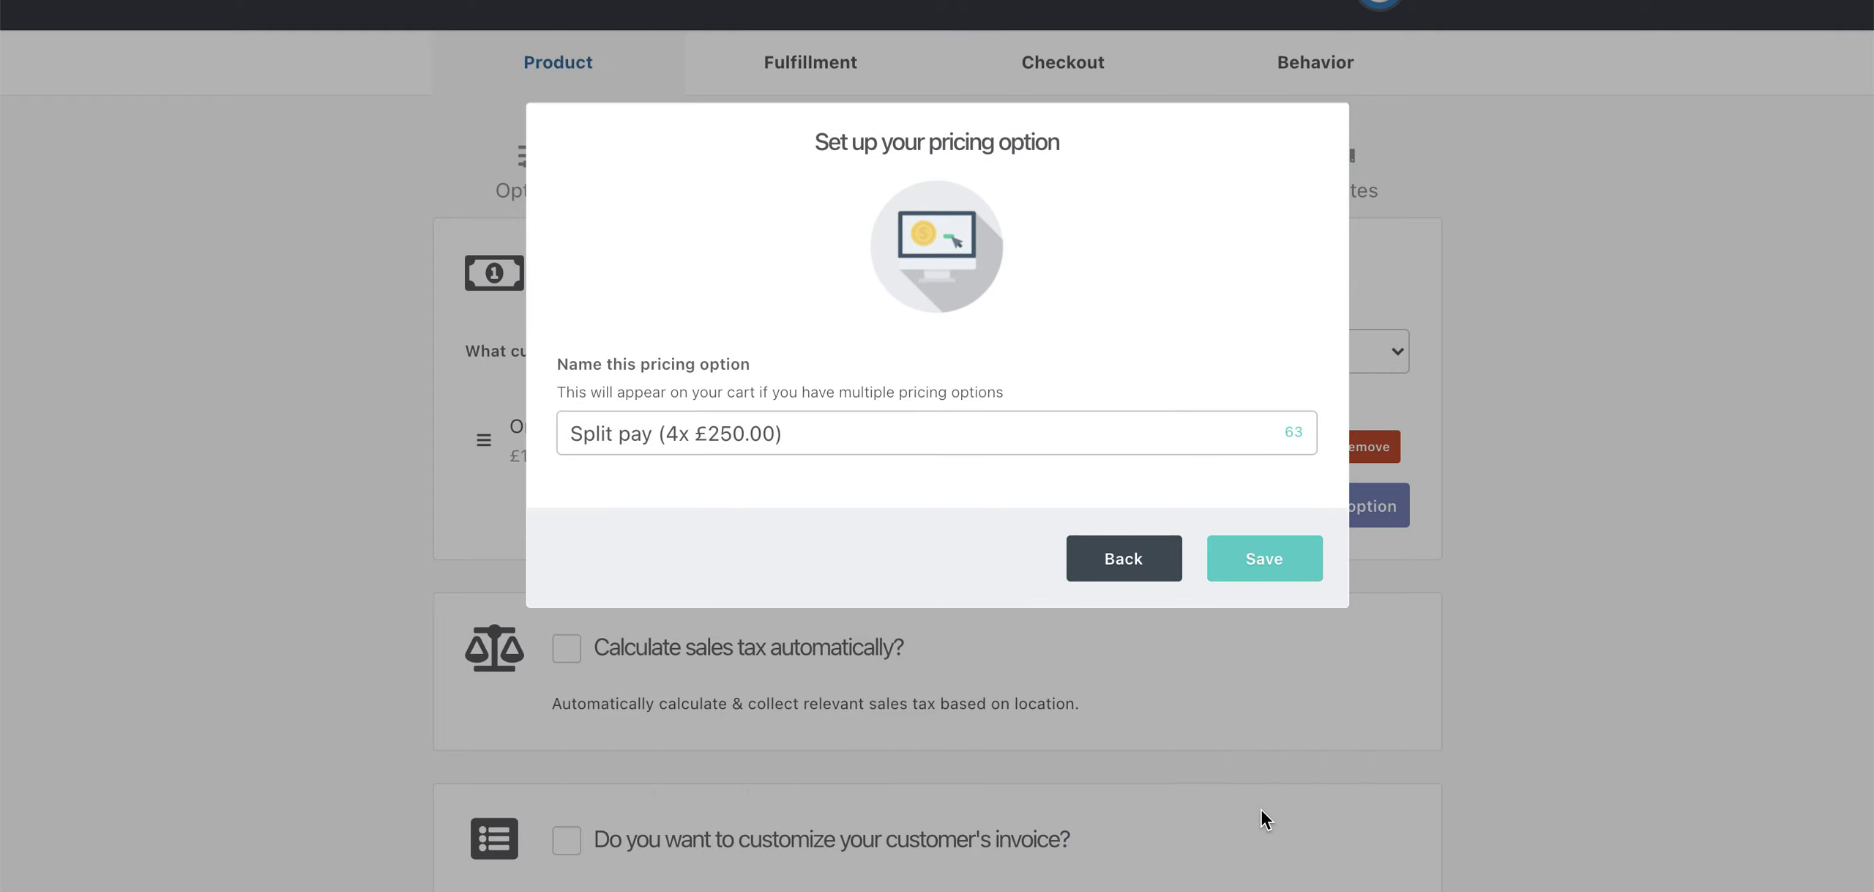
- Rename the split-pay option to '4-pay plan (4 x £250/month)' and save it
{"action": "left_click", "coordinate": [775, 433]}
{"action": "key", "text": "BackSpace"}
{"action": "key", "text": "BackSpace"}
{"action": "key", "text": "BackSpace"}
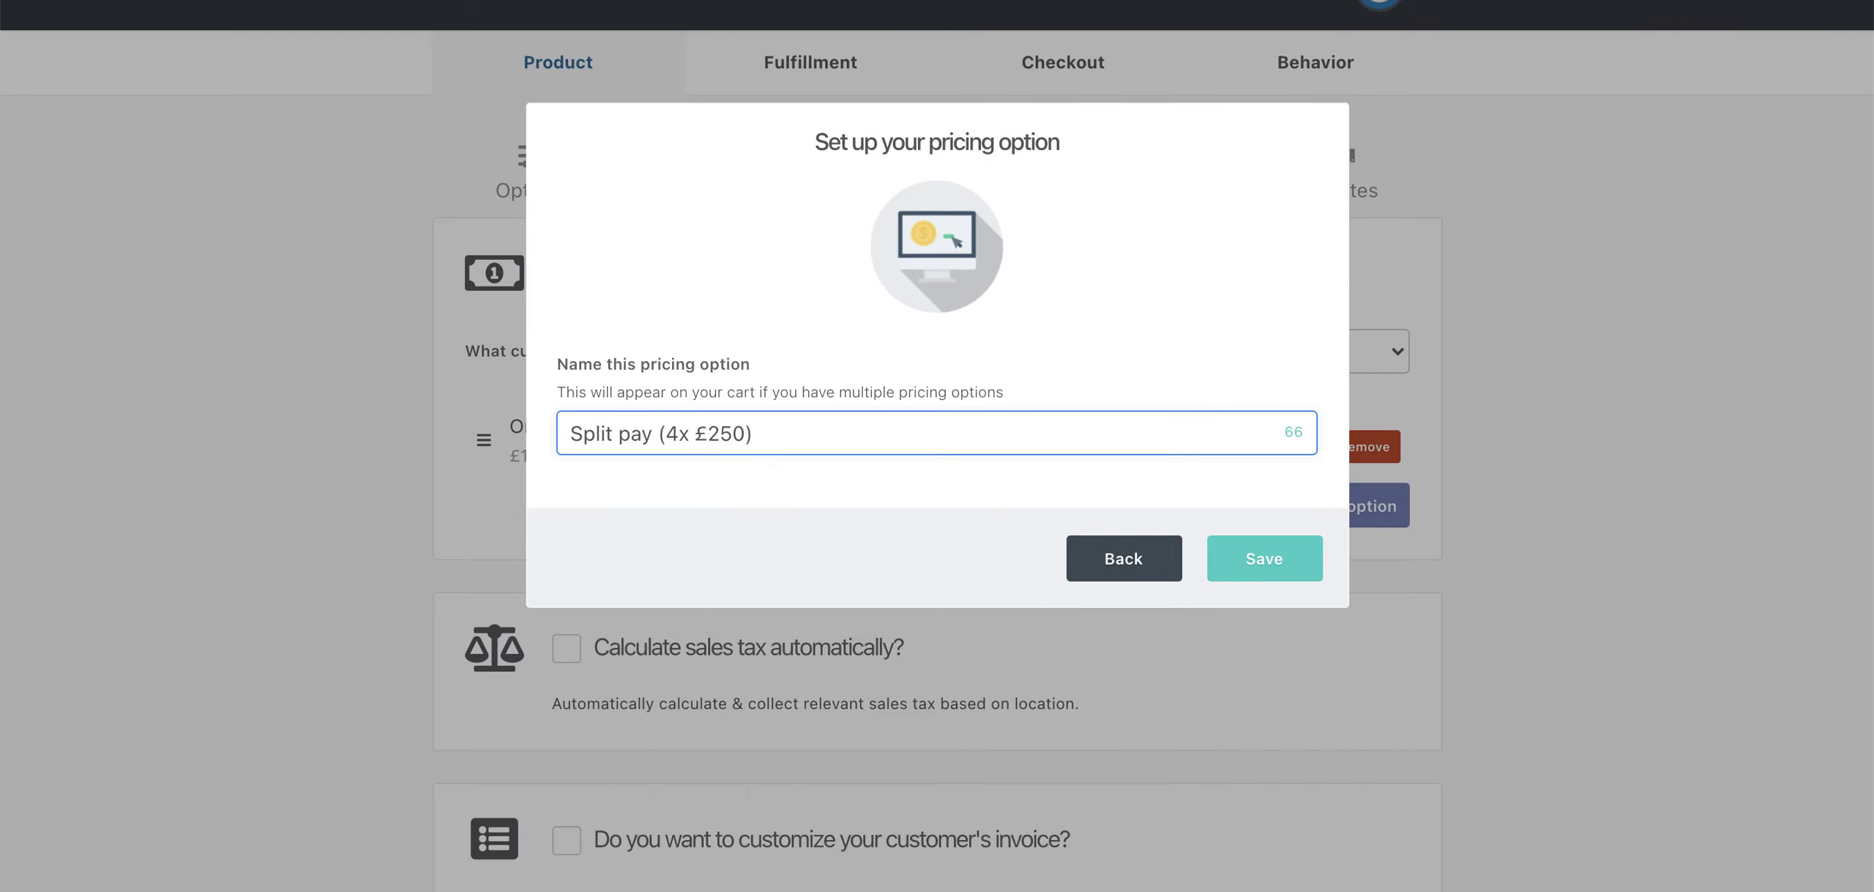
{"action": "left_click_drag", "start_coordinate": [652, 433], "coordinate": [541, 433]}
{"action": "type", "text": "4-"}
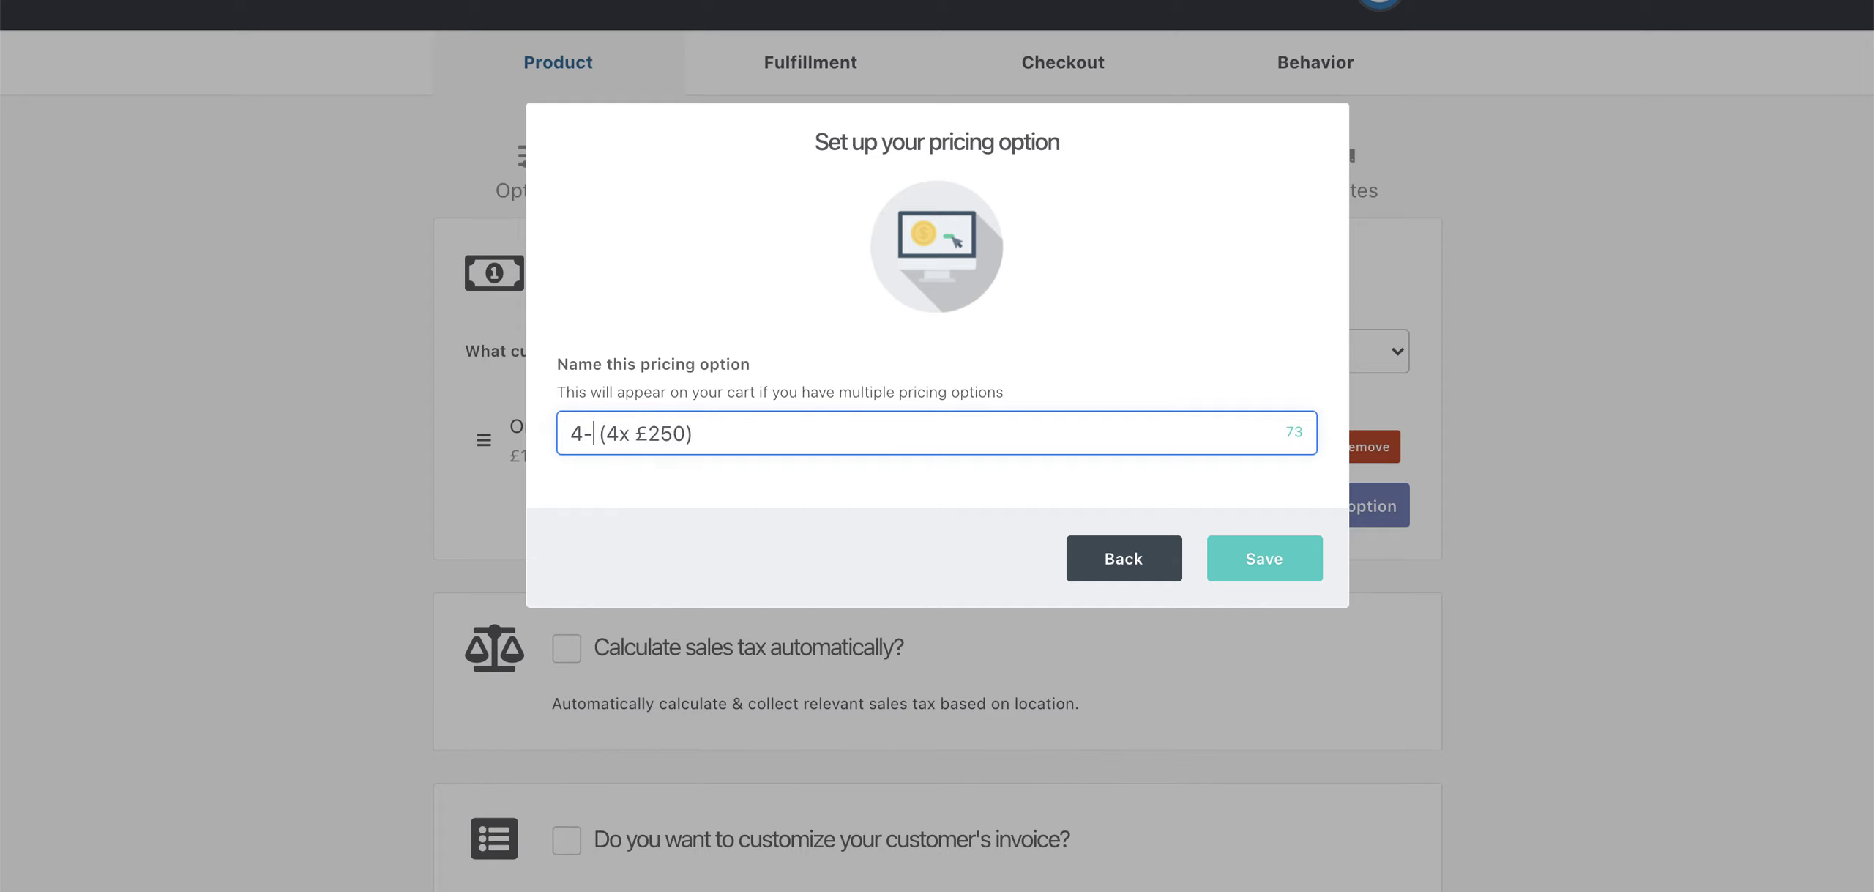
{"action": "type", "text": "pay plan"}
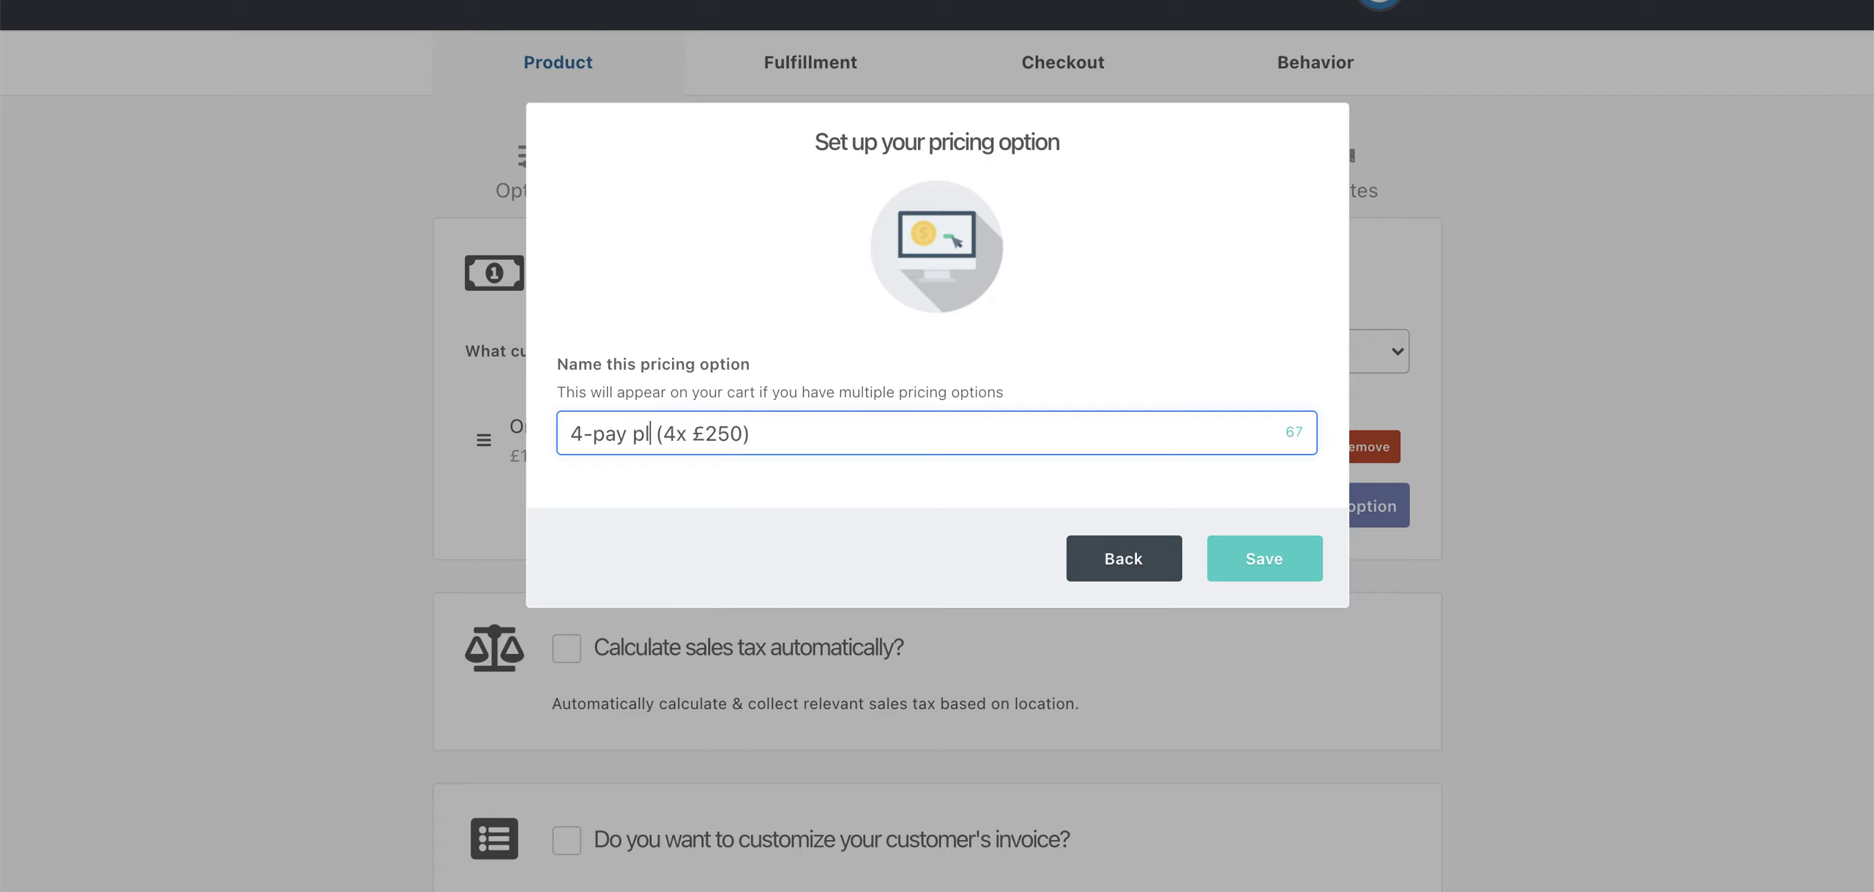
{"action": "left_click", "coordinate": [692, 427]}
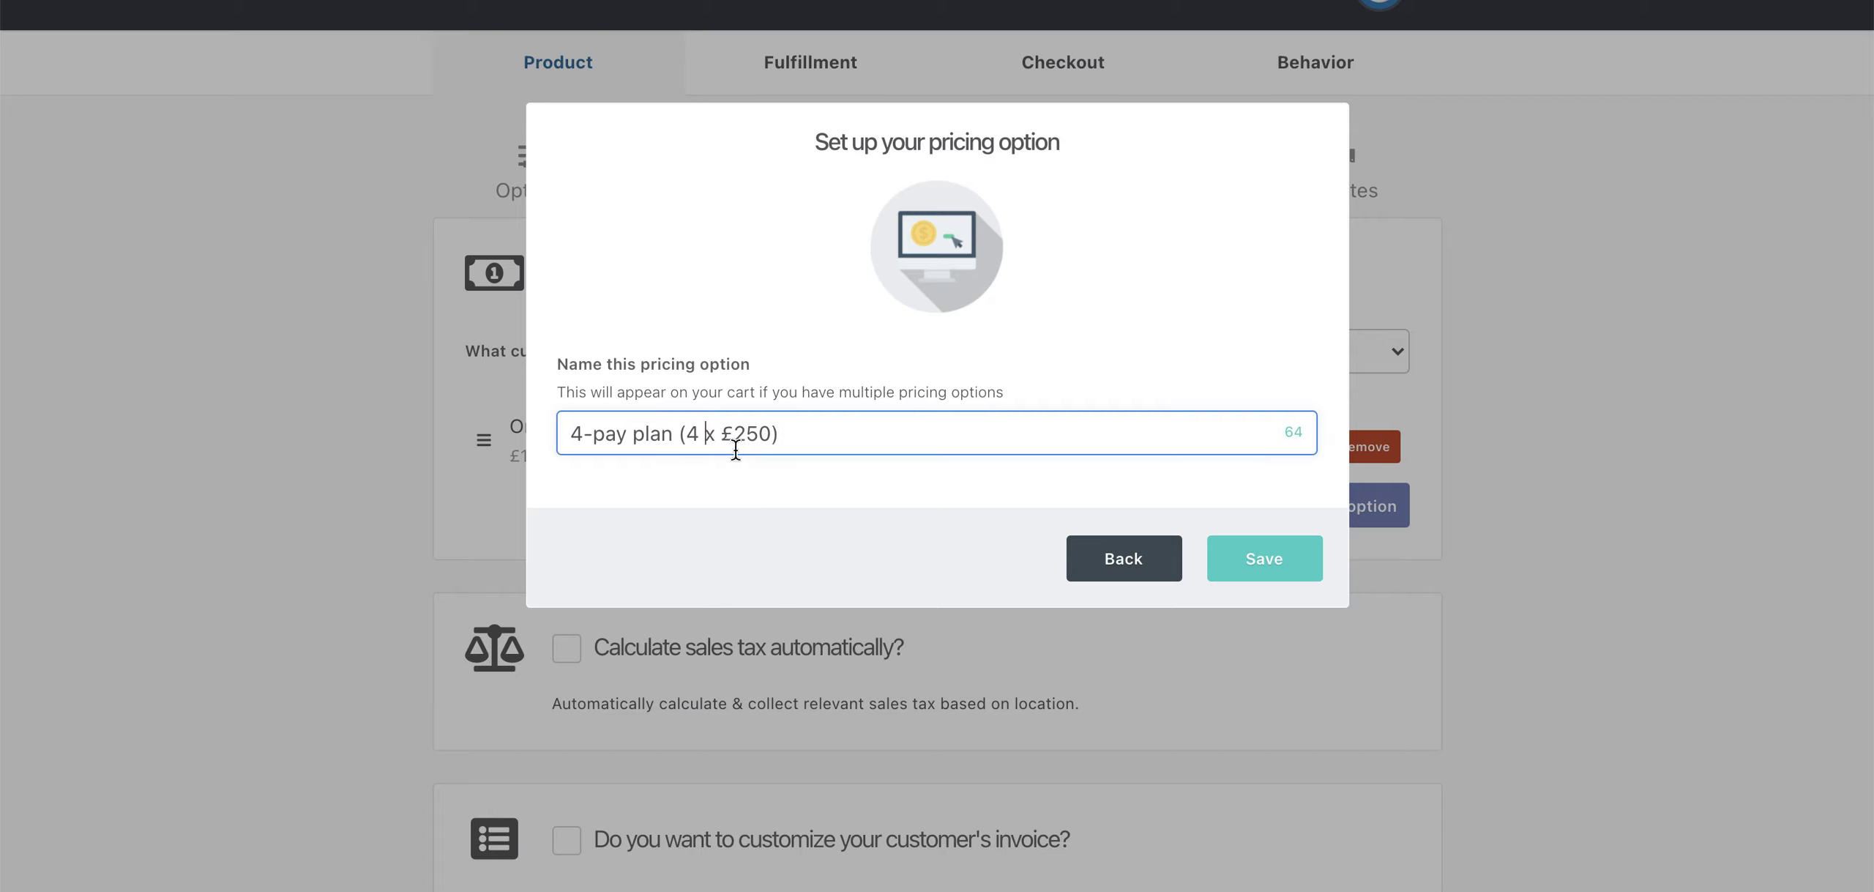
{"action": "left_click", "coordinate": [766, 432]}
{"action": "type", "text": "/month"}
{"action": "left_click", "coordinate": [1248, 553]}
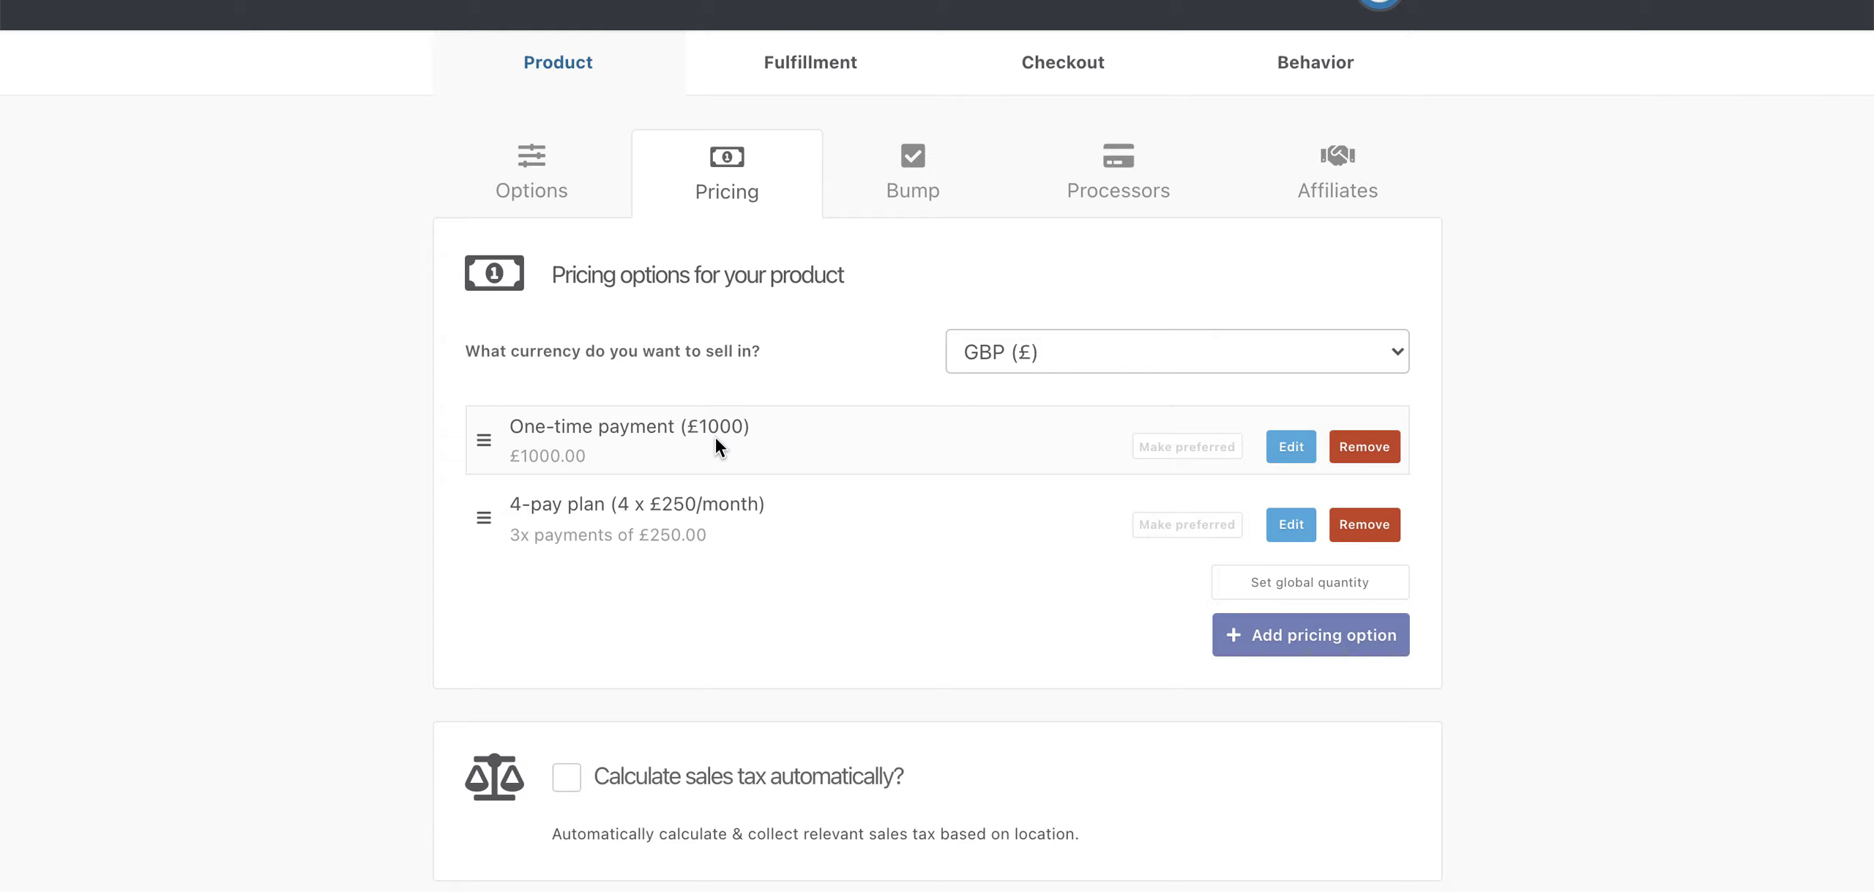
{"action": "scroll", "coordinate": [684, 571], "scroll_direction": "down", "scroll_amount": 2}
- Enable automatic sales tax with the Coaching (Taxable) category and save the tax settings
{"action": "left_click", "coordinate": [565, 692]}
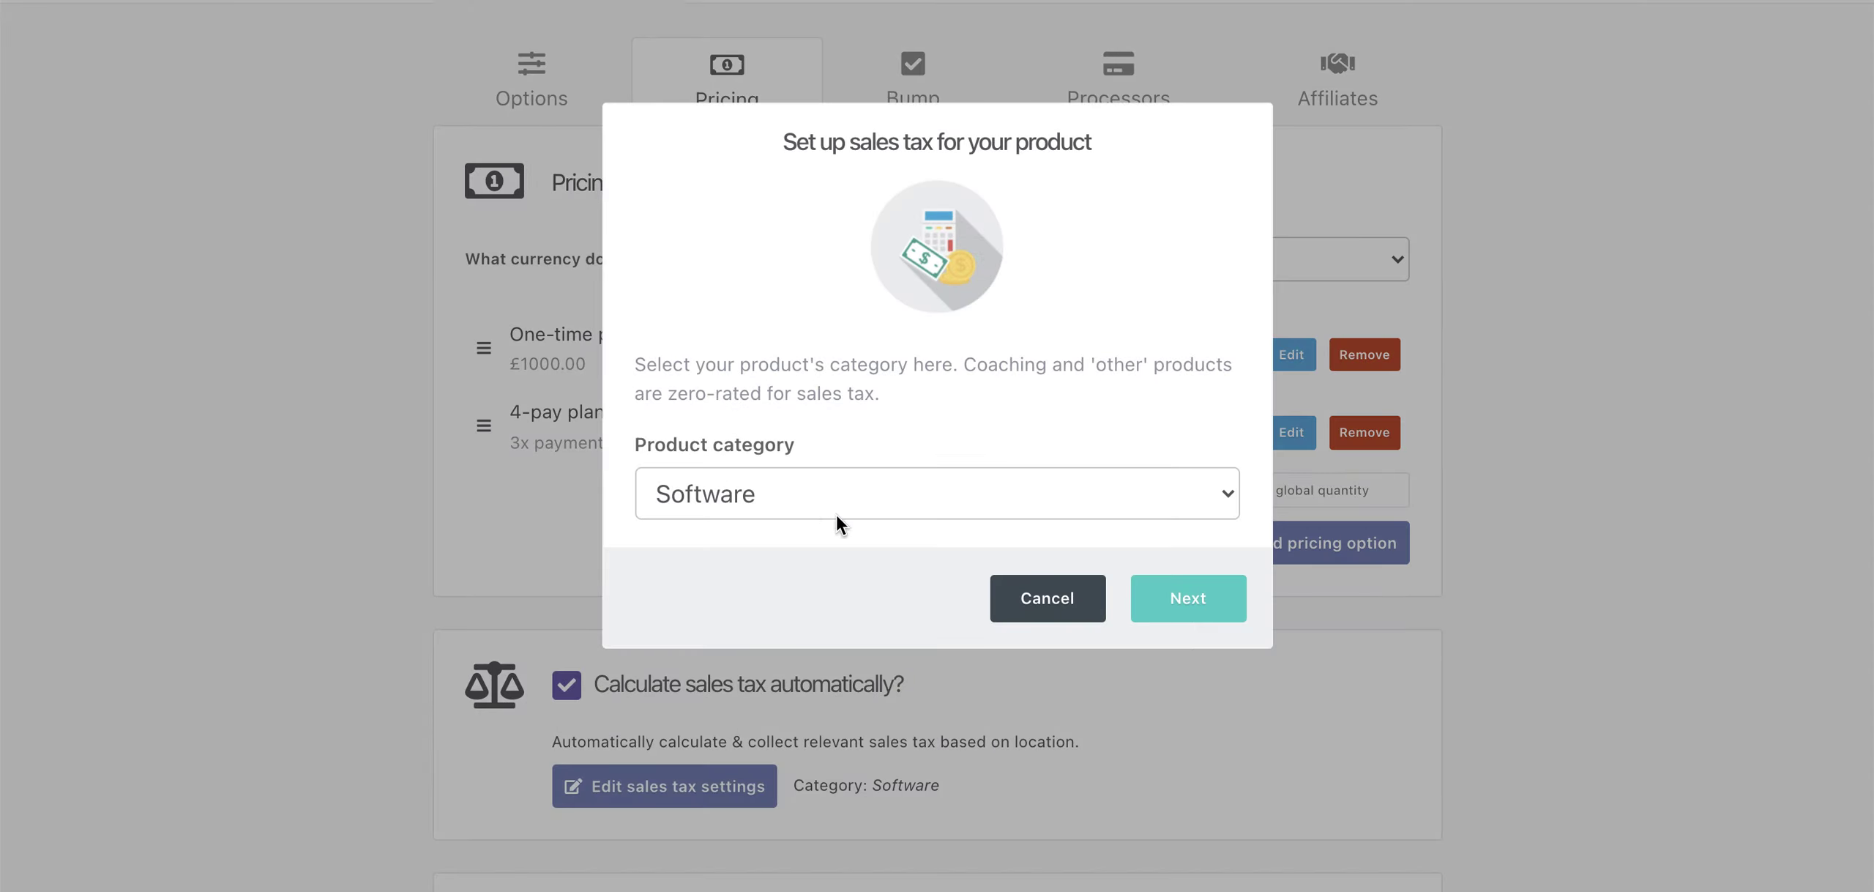
{"action": "left_click", "coordinate": [896, 490]}
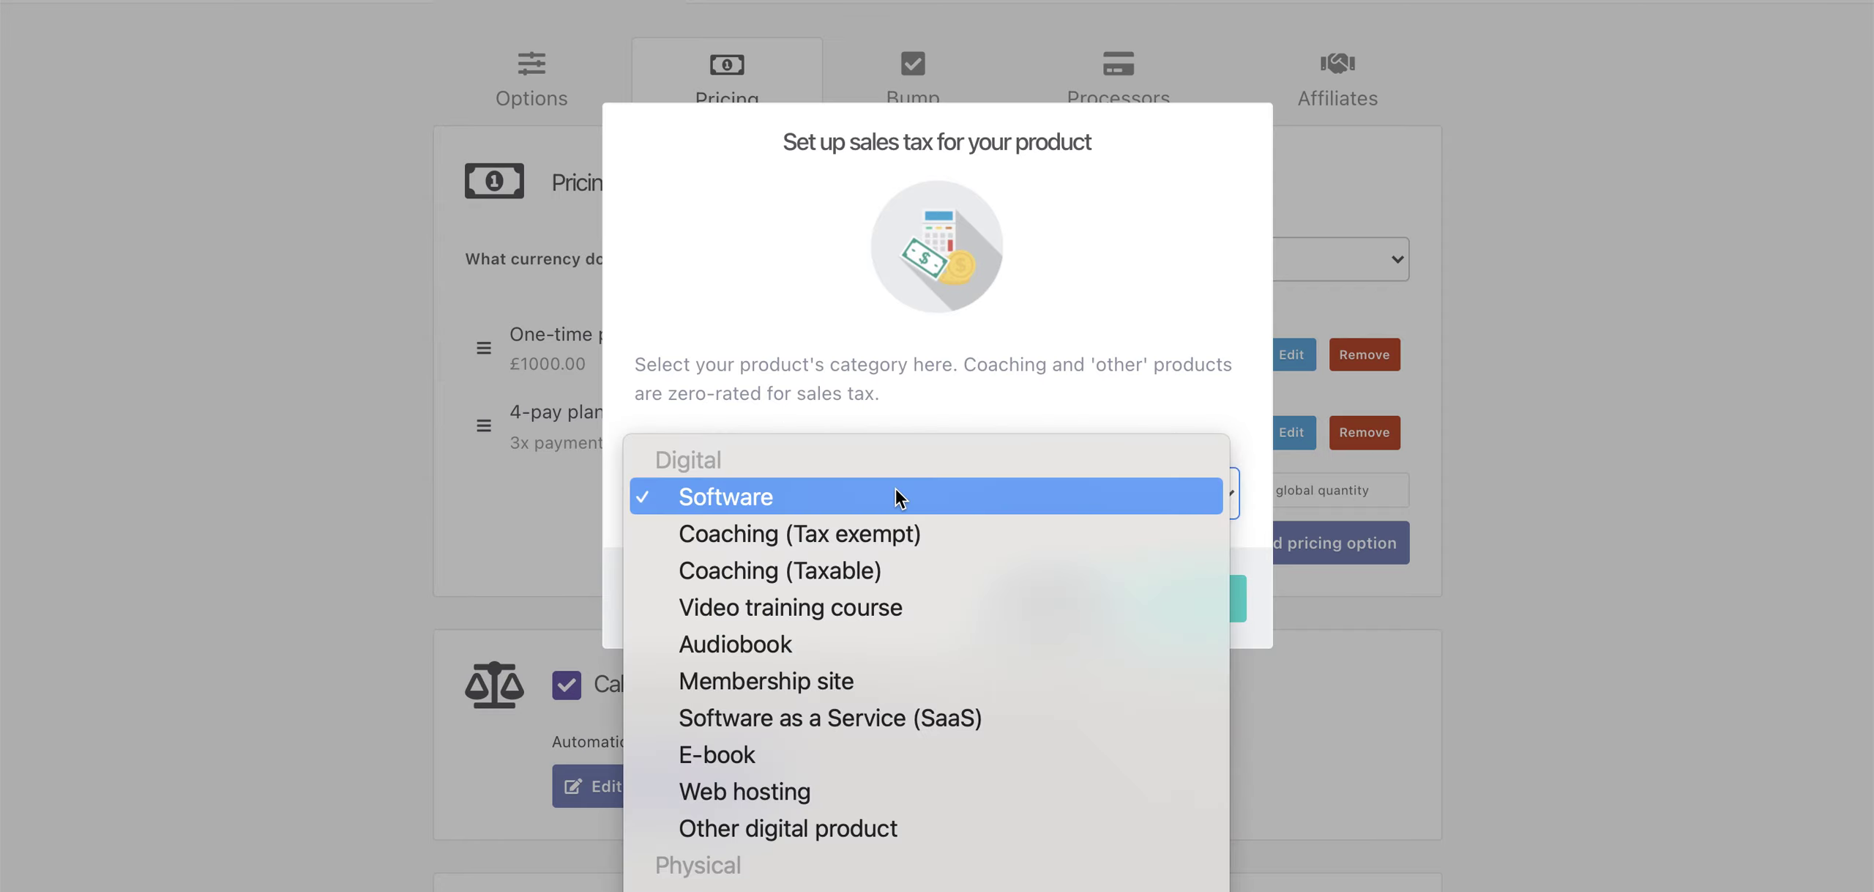
{"action": "left_click", "coordinate": [864, 572]}
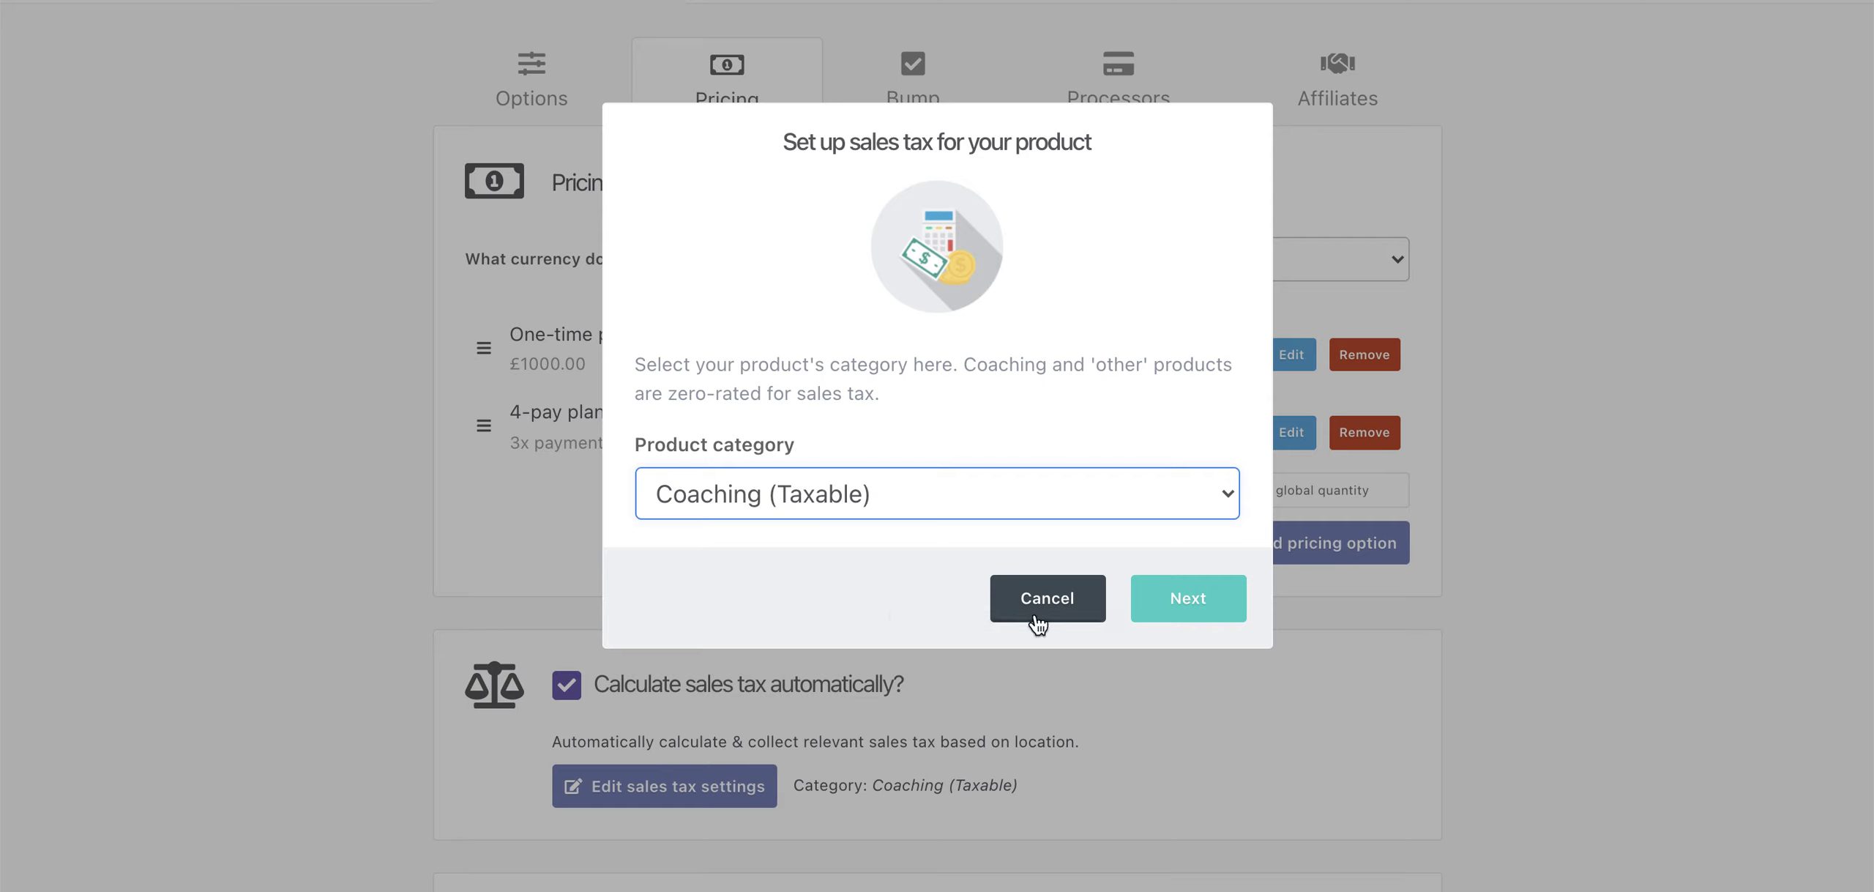
{"action": "left_click", "coordinate": [1213, 605]}
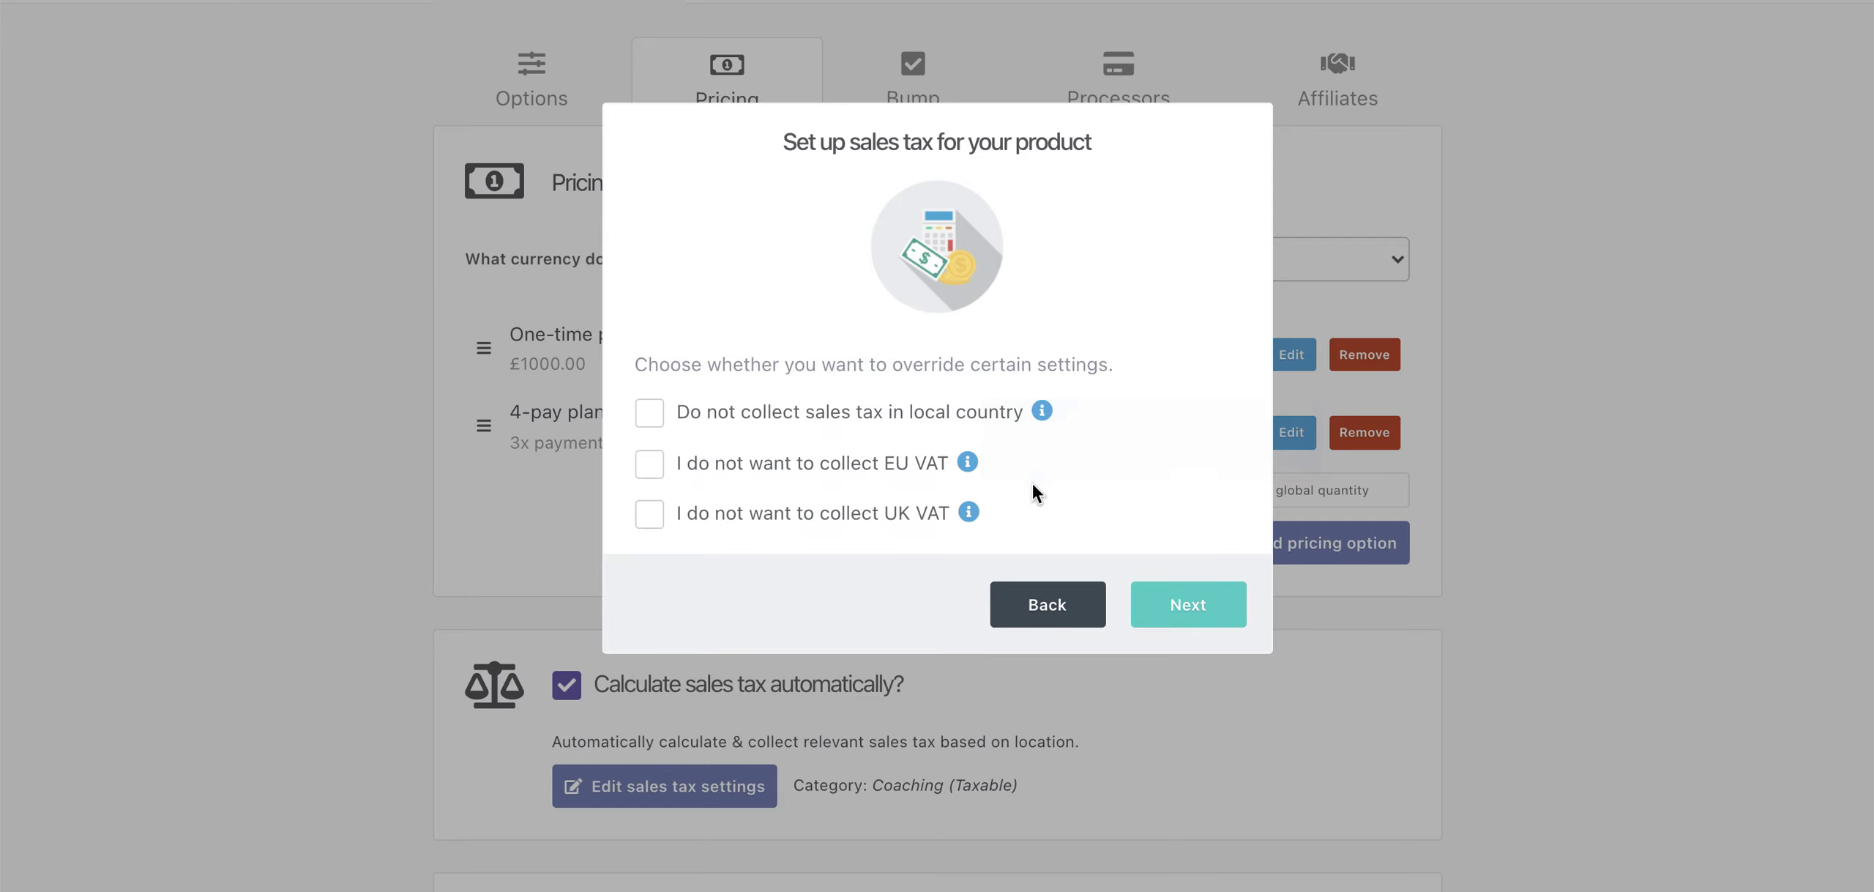
{"action": "left_click", "coordinate": [1195, 605]}
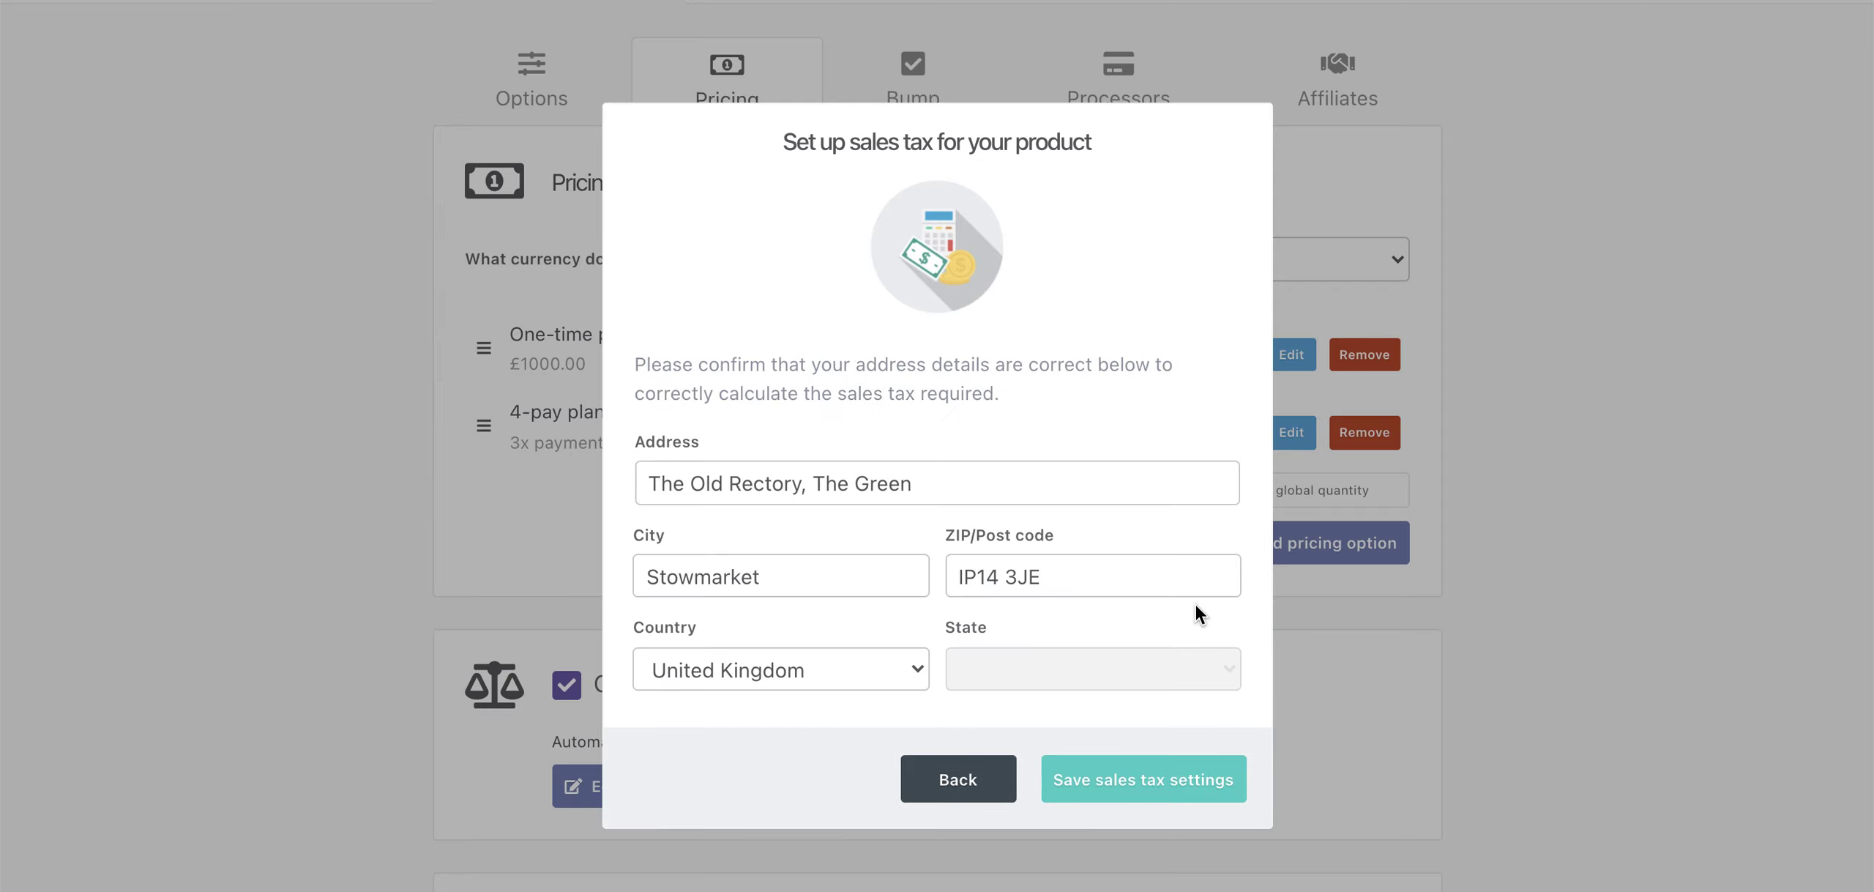
{"action": "left_click", "coordinate": [1166, 778]}
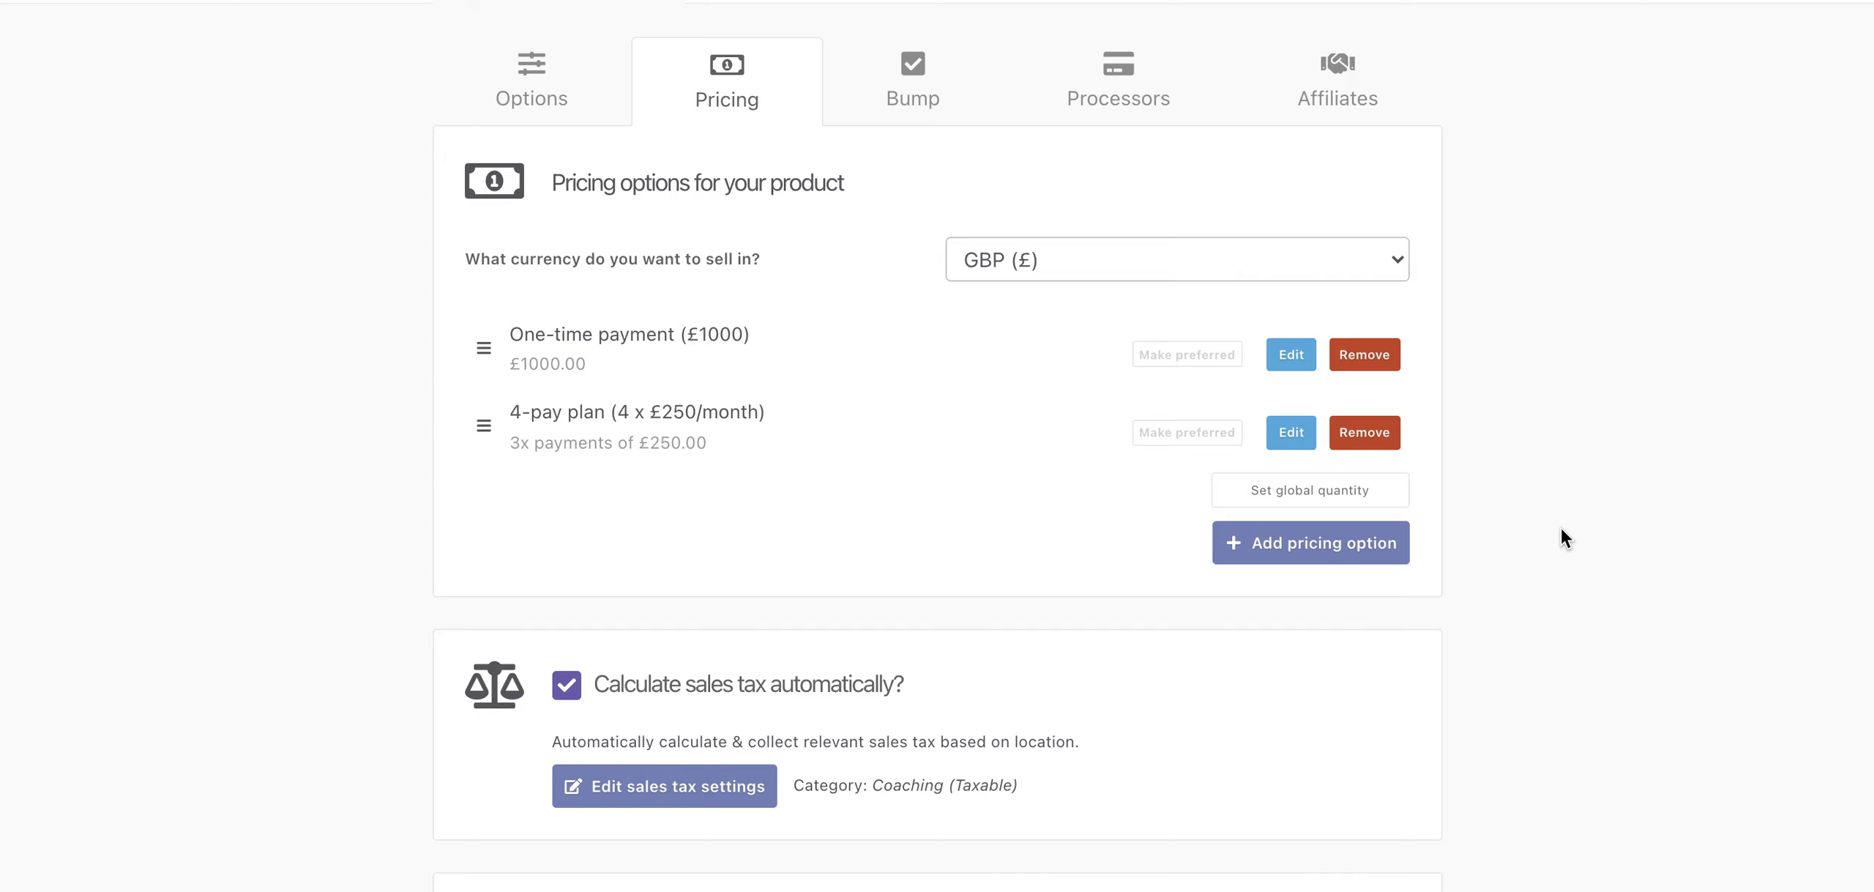
- Advance from Pricing to the Bump offer step
{"action": "scroll", "coordinate": [1578, 527], "scroll_direction": "down", "scroll_amount": 4}
{"action": "scroll", "coordinate": [1318, 615], "scroll_direction": "down", "scroll_amount": 1}
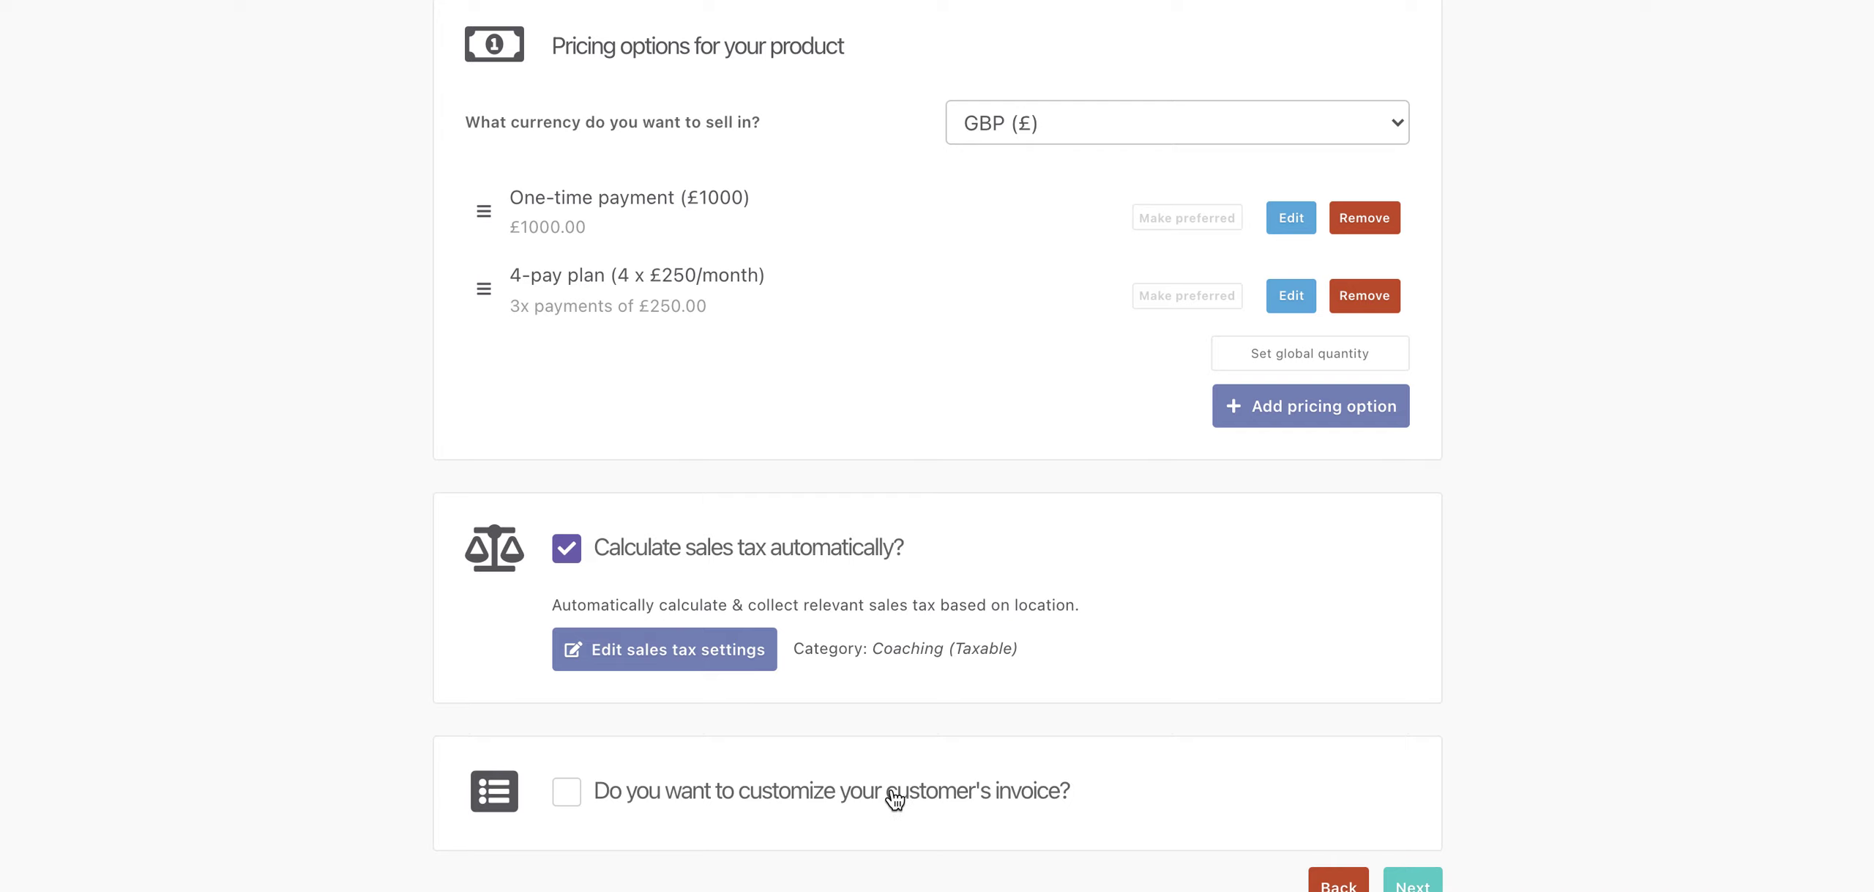
{"action": "scroll", "coordinate": [940, 808], "scroll_direction": "down", "scroll_amount": 1}
{"action": "scroll", "coordinate": [942, 809], "scroll_direction": "down", "scroll_amount": 1}
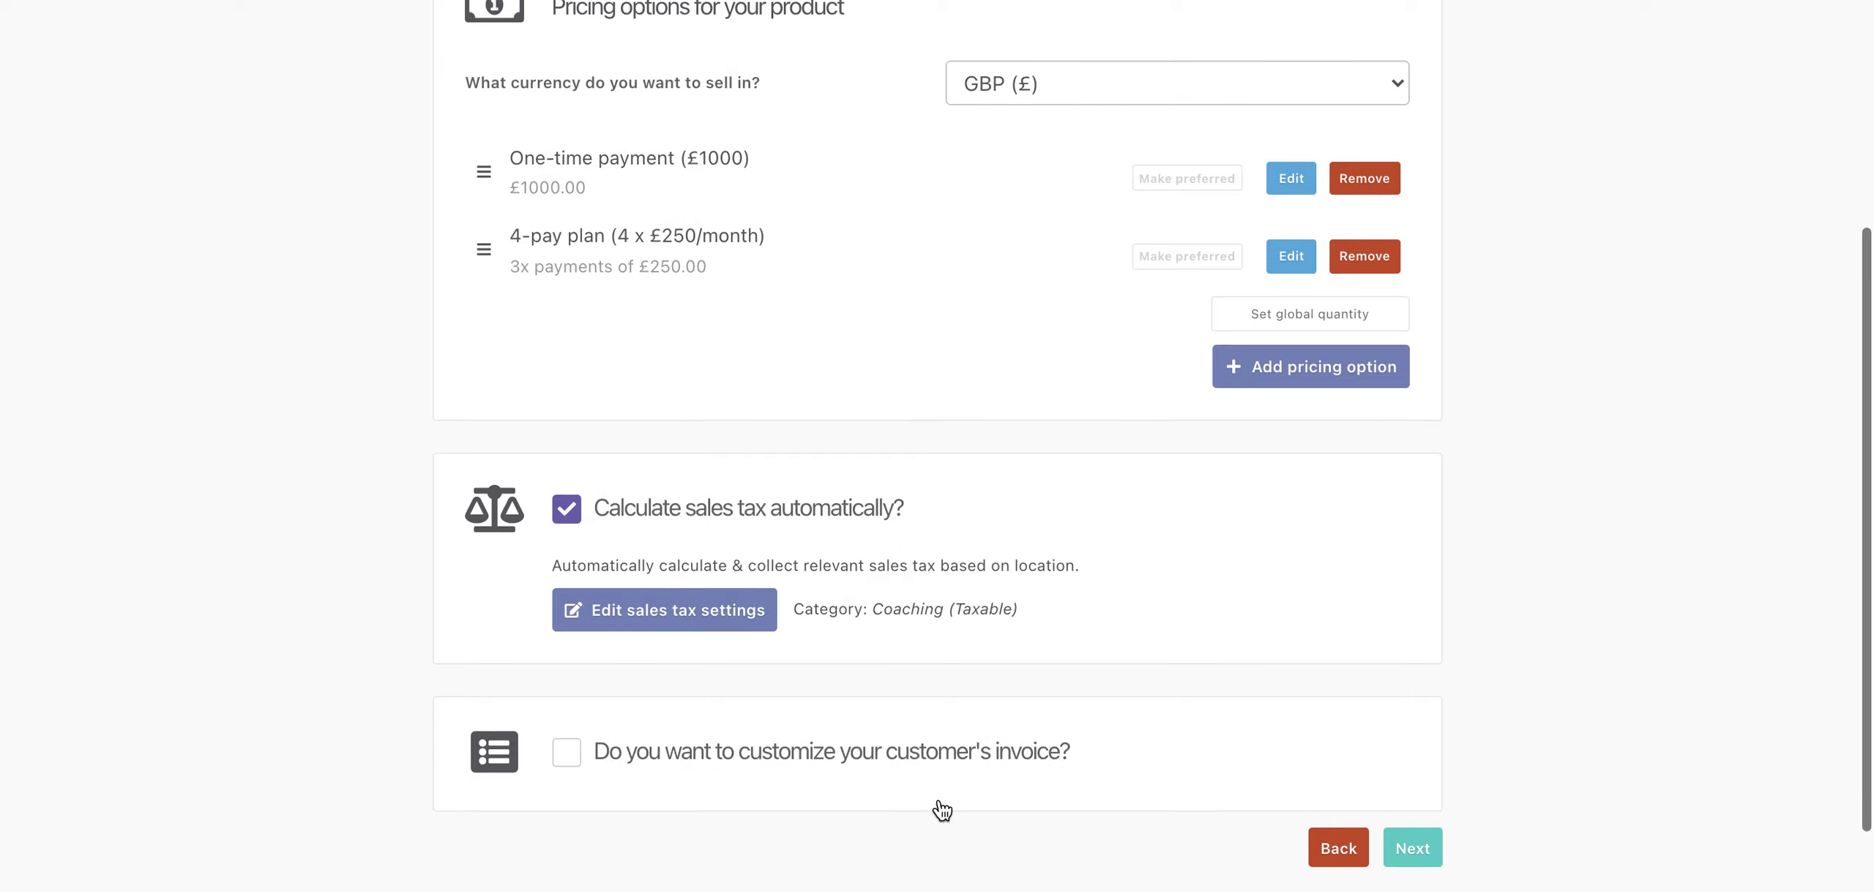
{"action": "left_click", "coordinate": [1407, 849]}
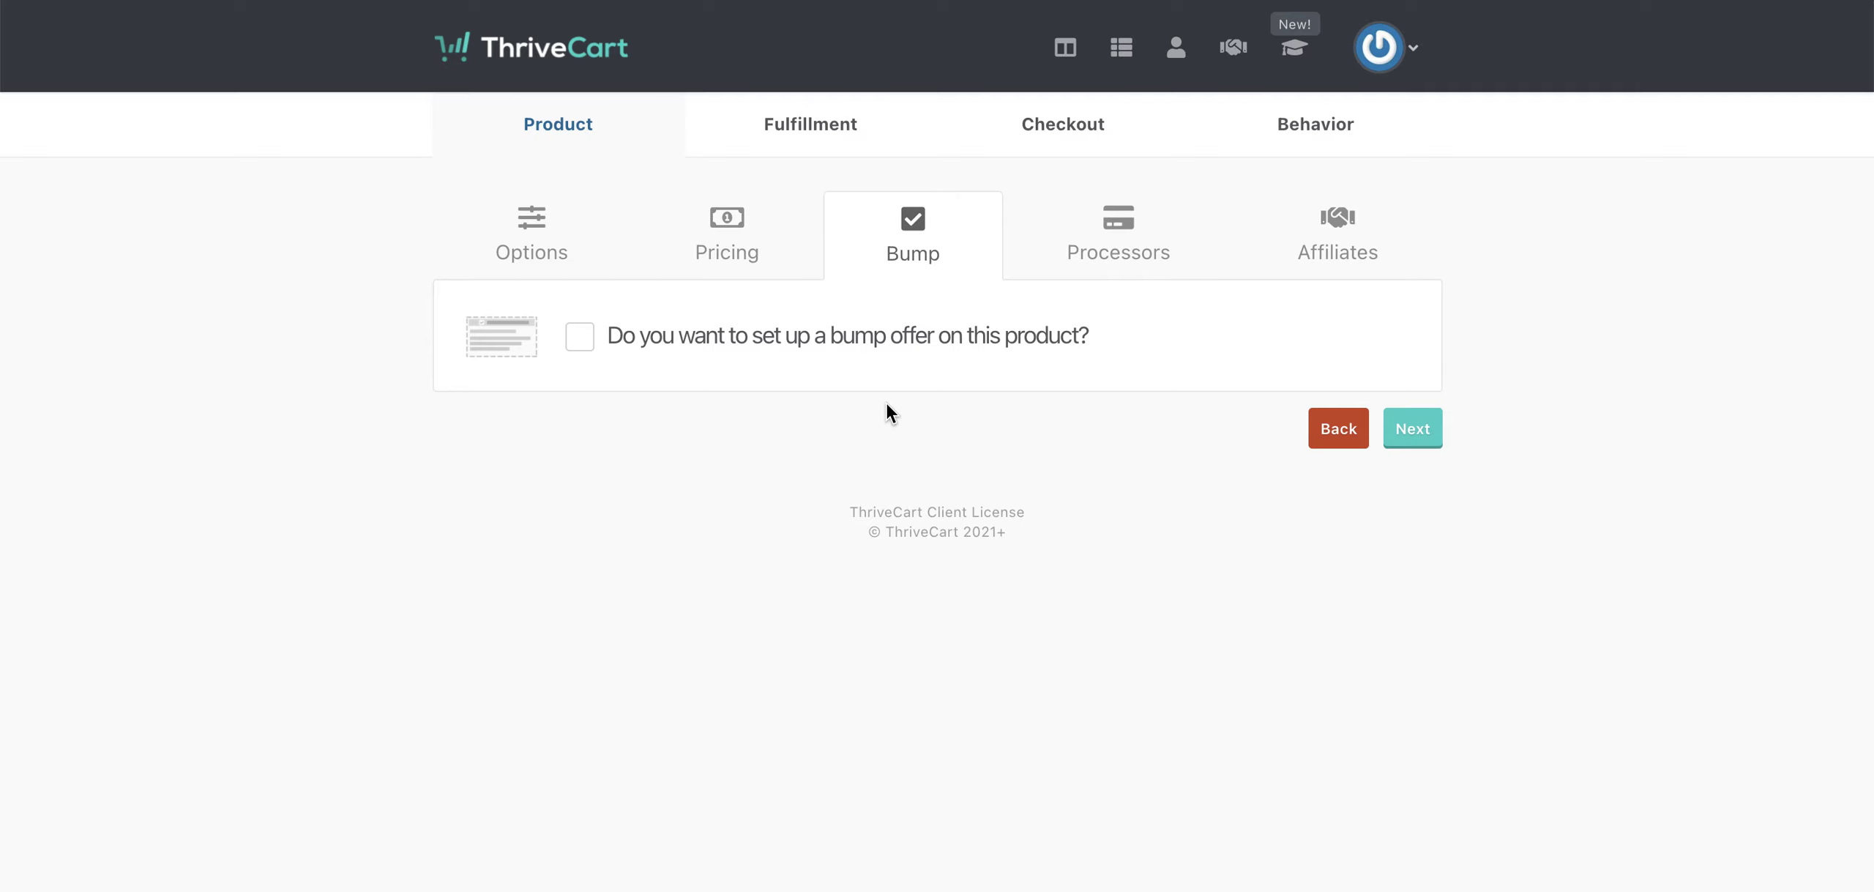
- Enable a digital bump offer named 'Email sequence'
{"action": "left_click", "coordinate": [597, 341]}
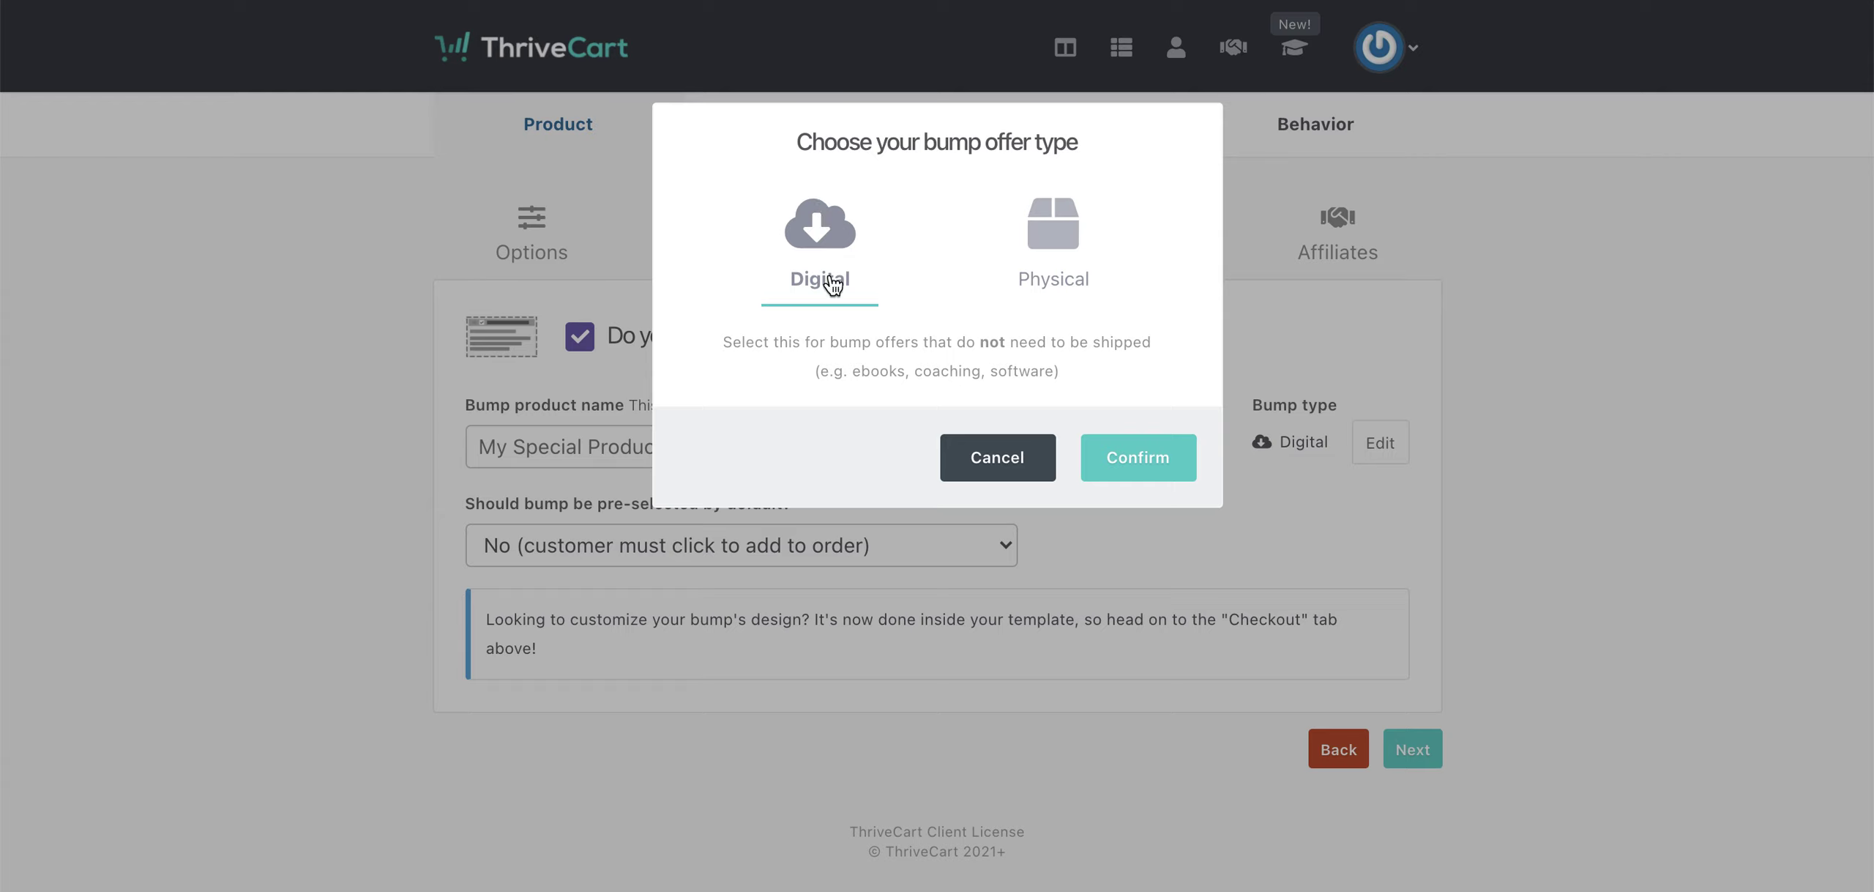
{"action": "left_click", "coordinate": [1147, 472]}
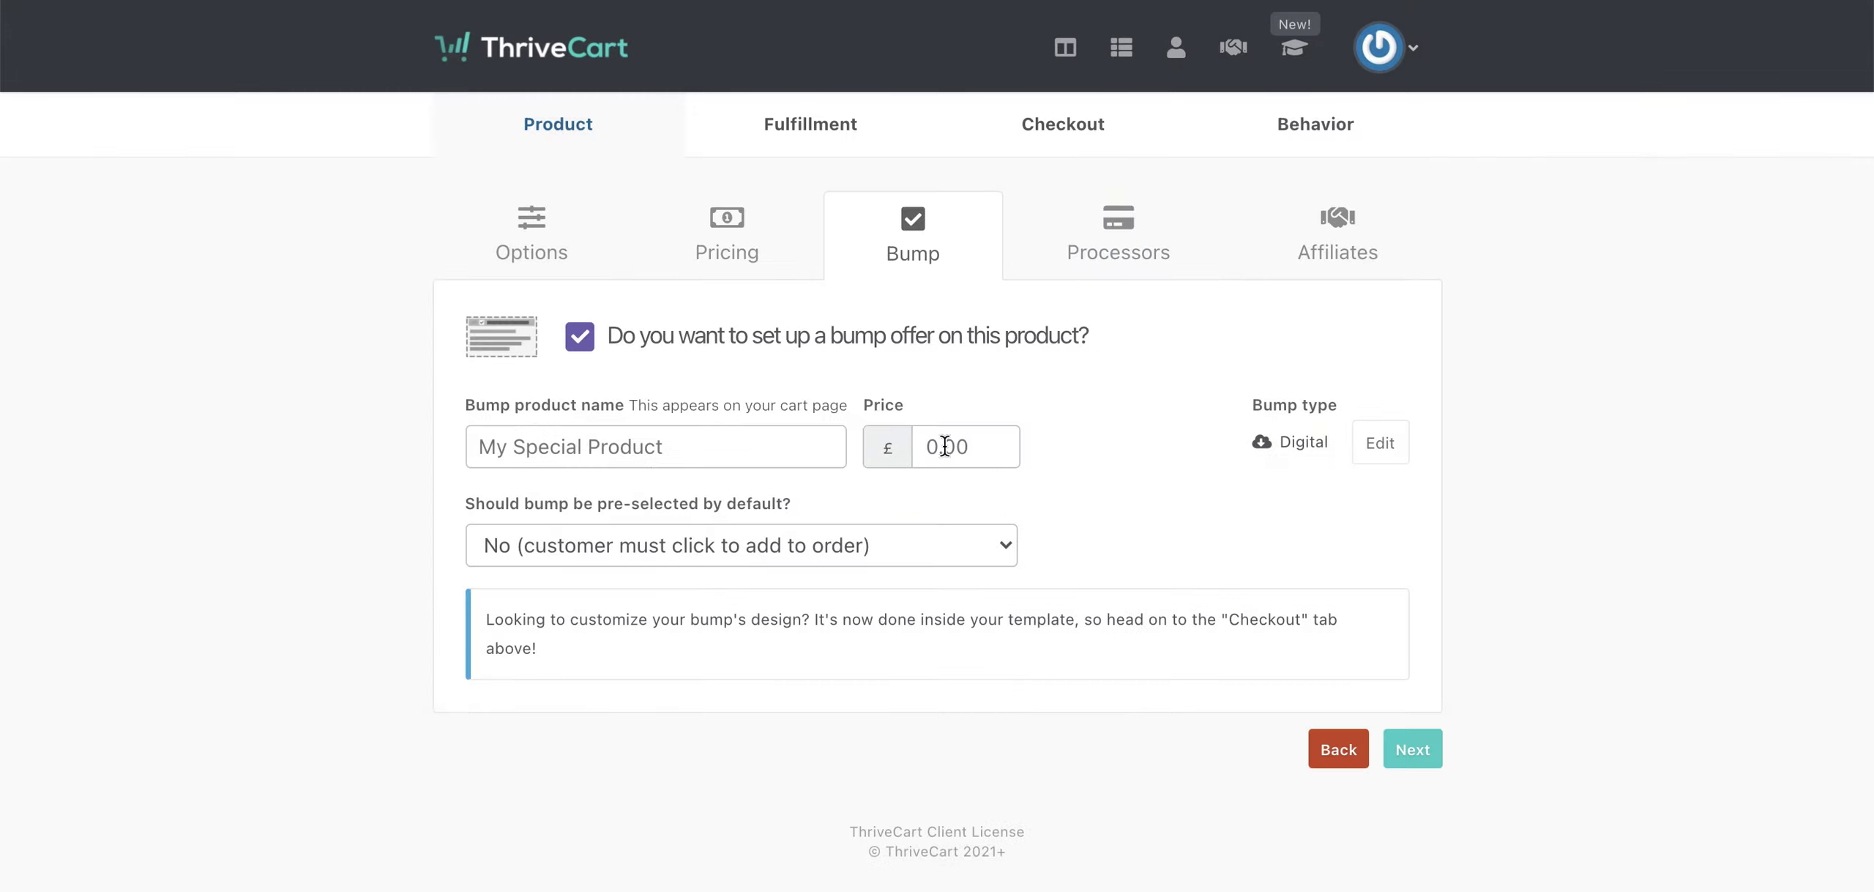
{"action": "left_click", "coordinate": [630, 450]}
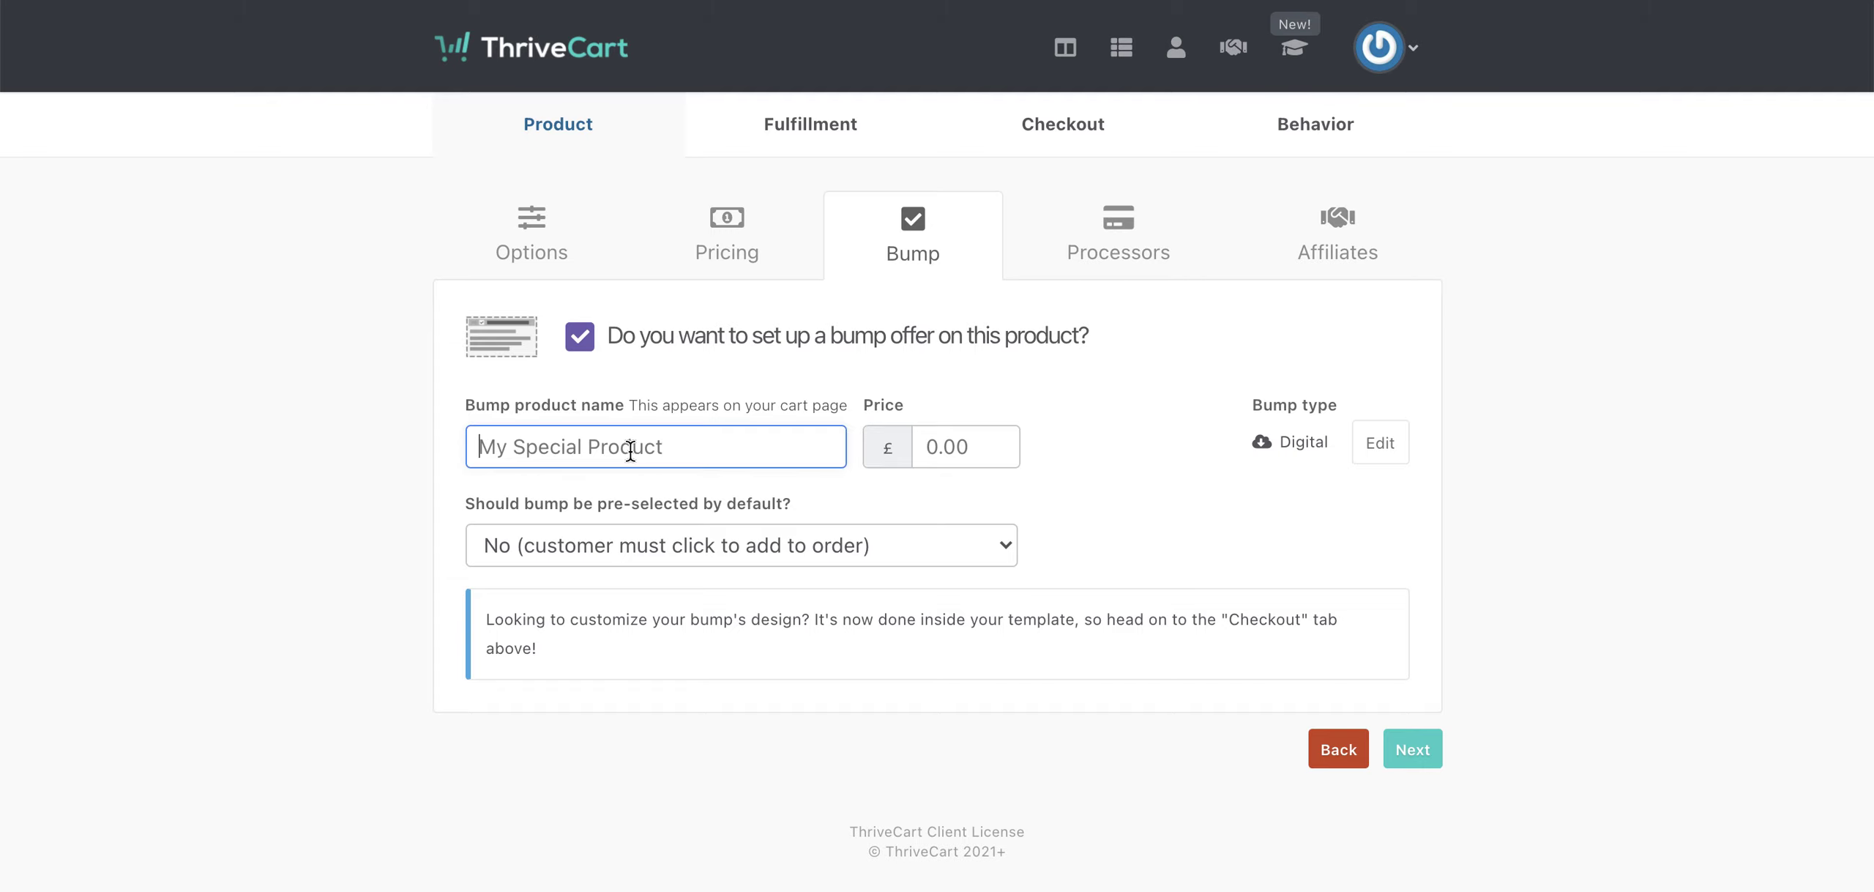
{"action": "type", "text": "Email squen"}
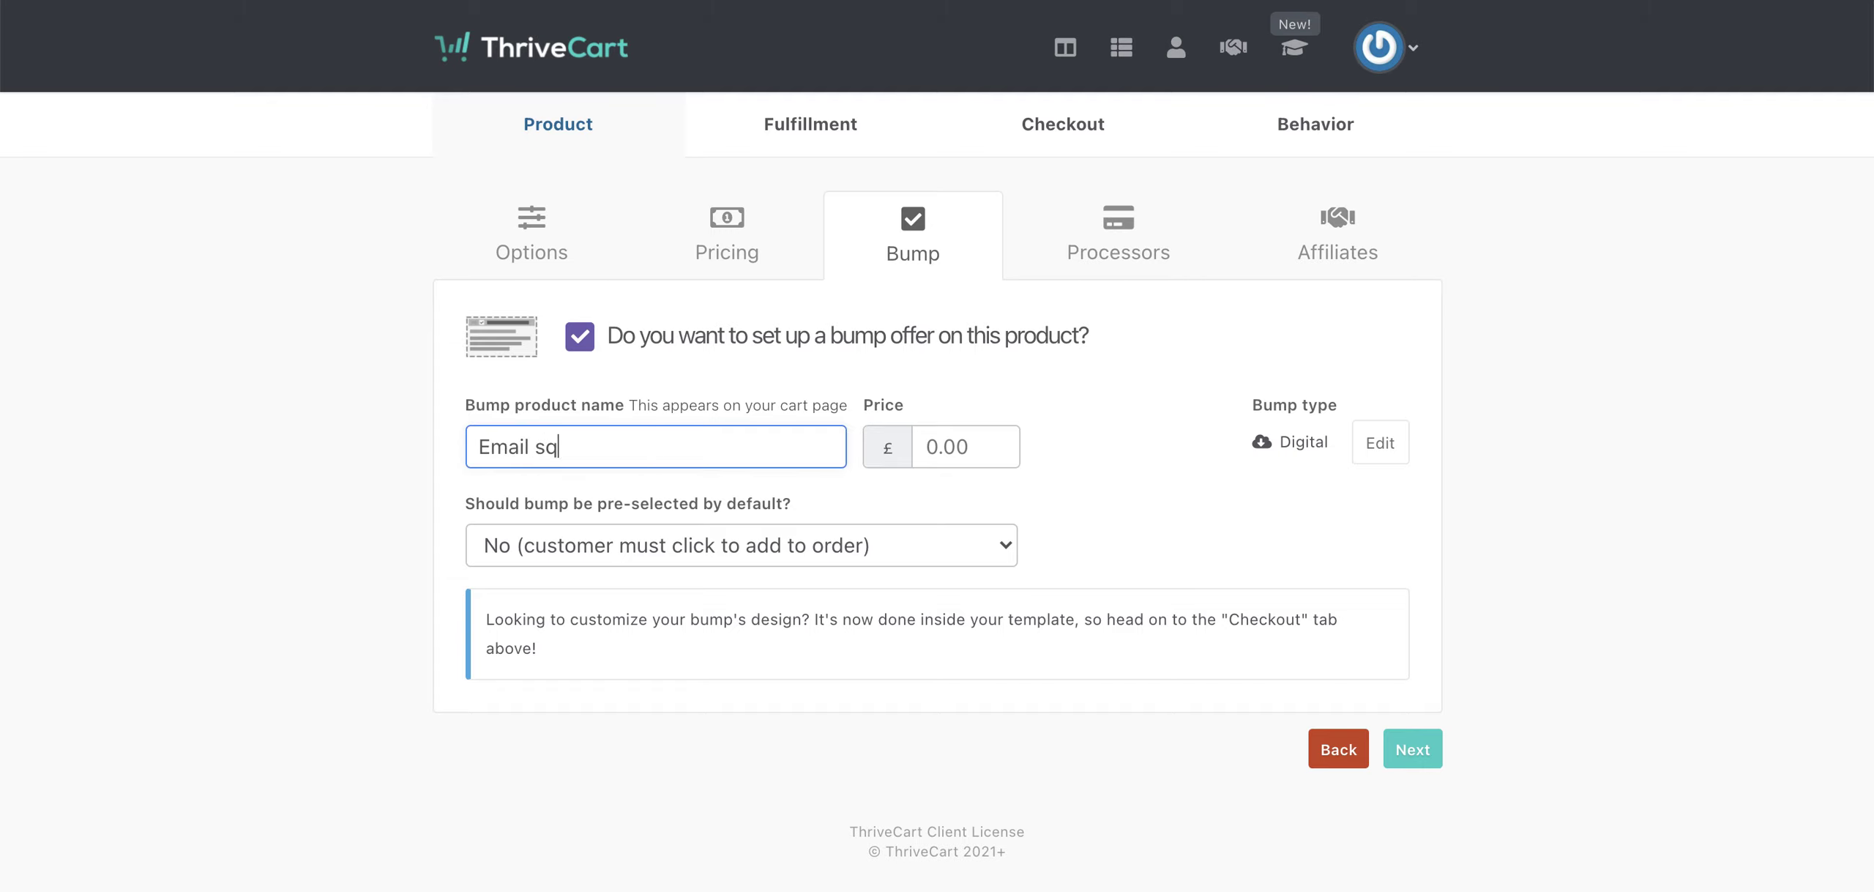
{"action": "key", "text": "BackSpace"}
{"action": "key", "text": "BackSpace"}
{"action": "key", "text": "BackSpace"}
{"action": "key", "text": "BackSpace"}
{"action": "type", "text": "equ"}
{"action": "key", "text": "BackSpace"}
{"action": "key", "text": "BackSpace"}
{"action": "type", "text": "quence"}
- Price the bump offer at £27 and continue to the Processors step
{"action": "left_click", "coordinate": [954, 447]}
{"action": "type", "text": "27"}
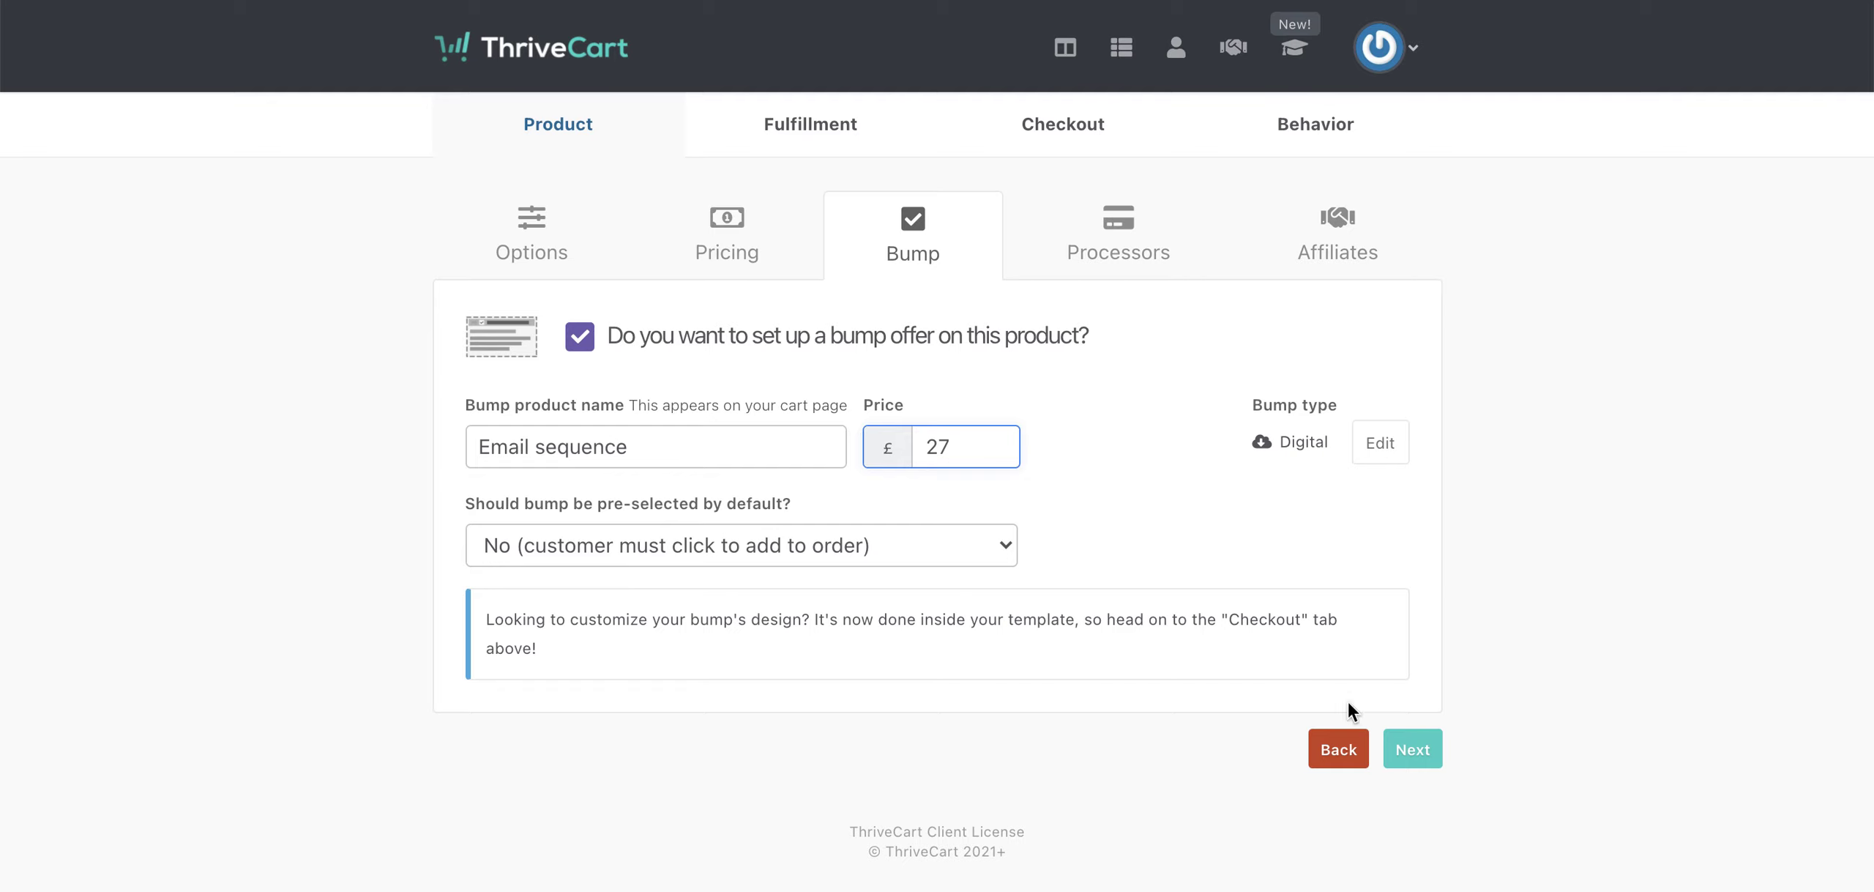
{"action": "left_click", "coordinate": [1412, 750]}
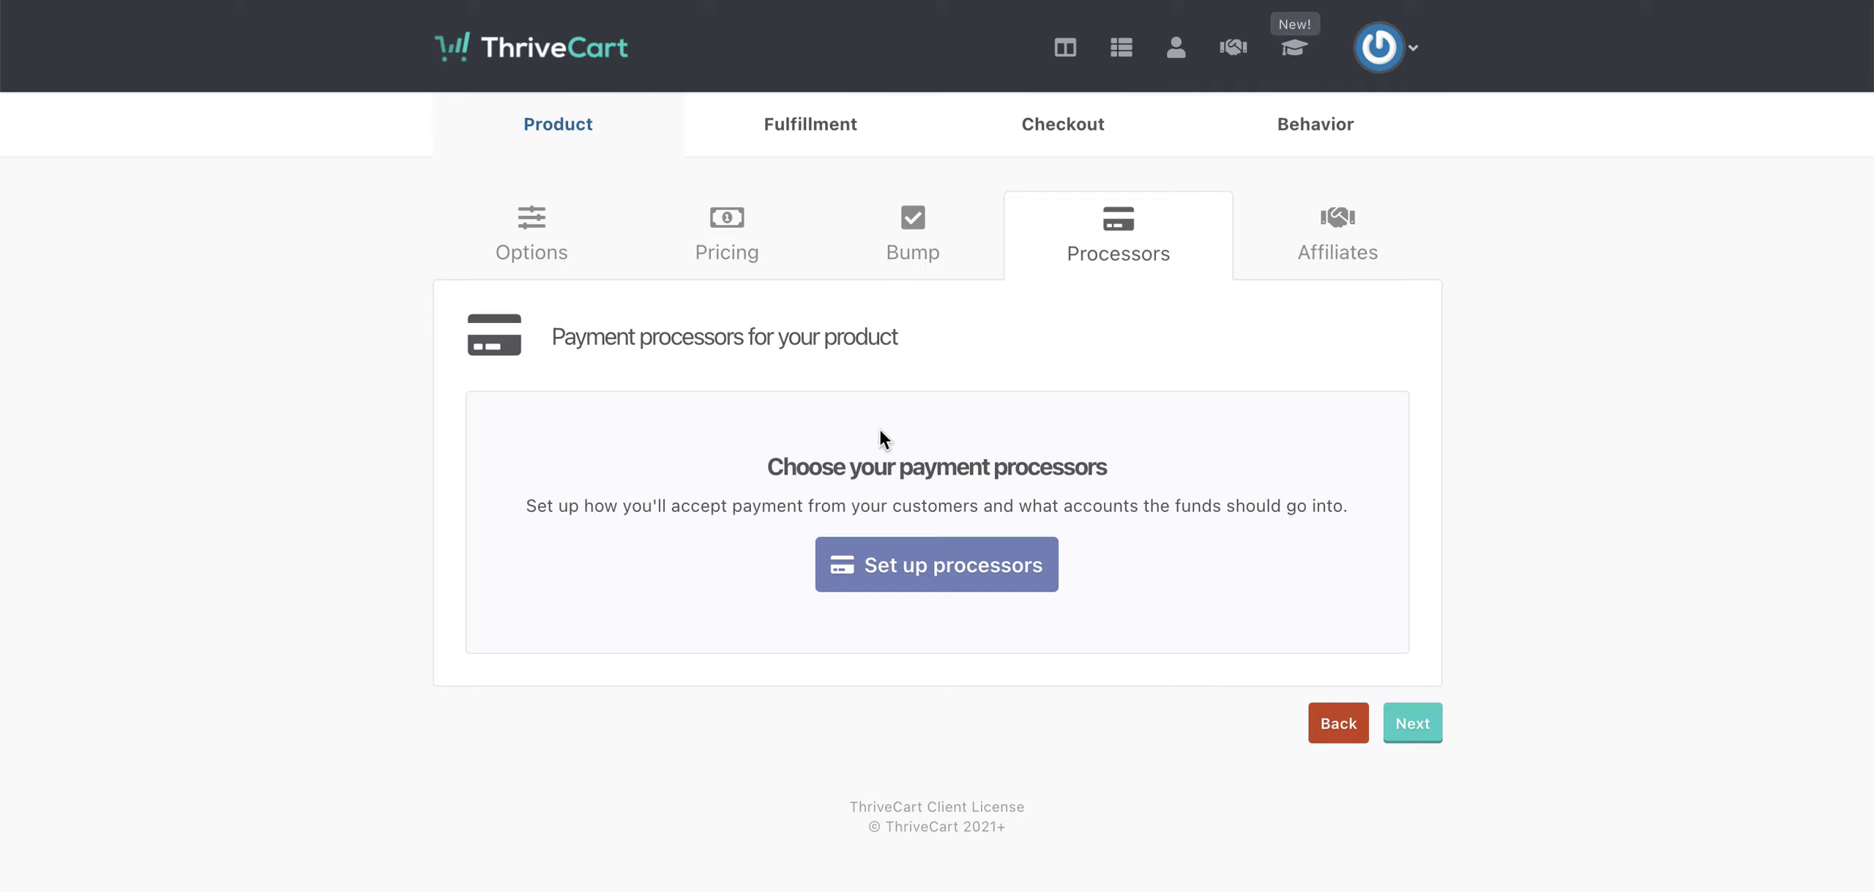
- Accept payments via Stripe and PayPal, and pass the Affiliates step with affiliates off
{"action": "left_click", "coordinate": [934, 584]}
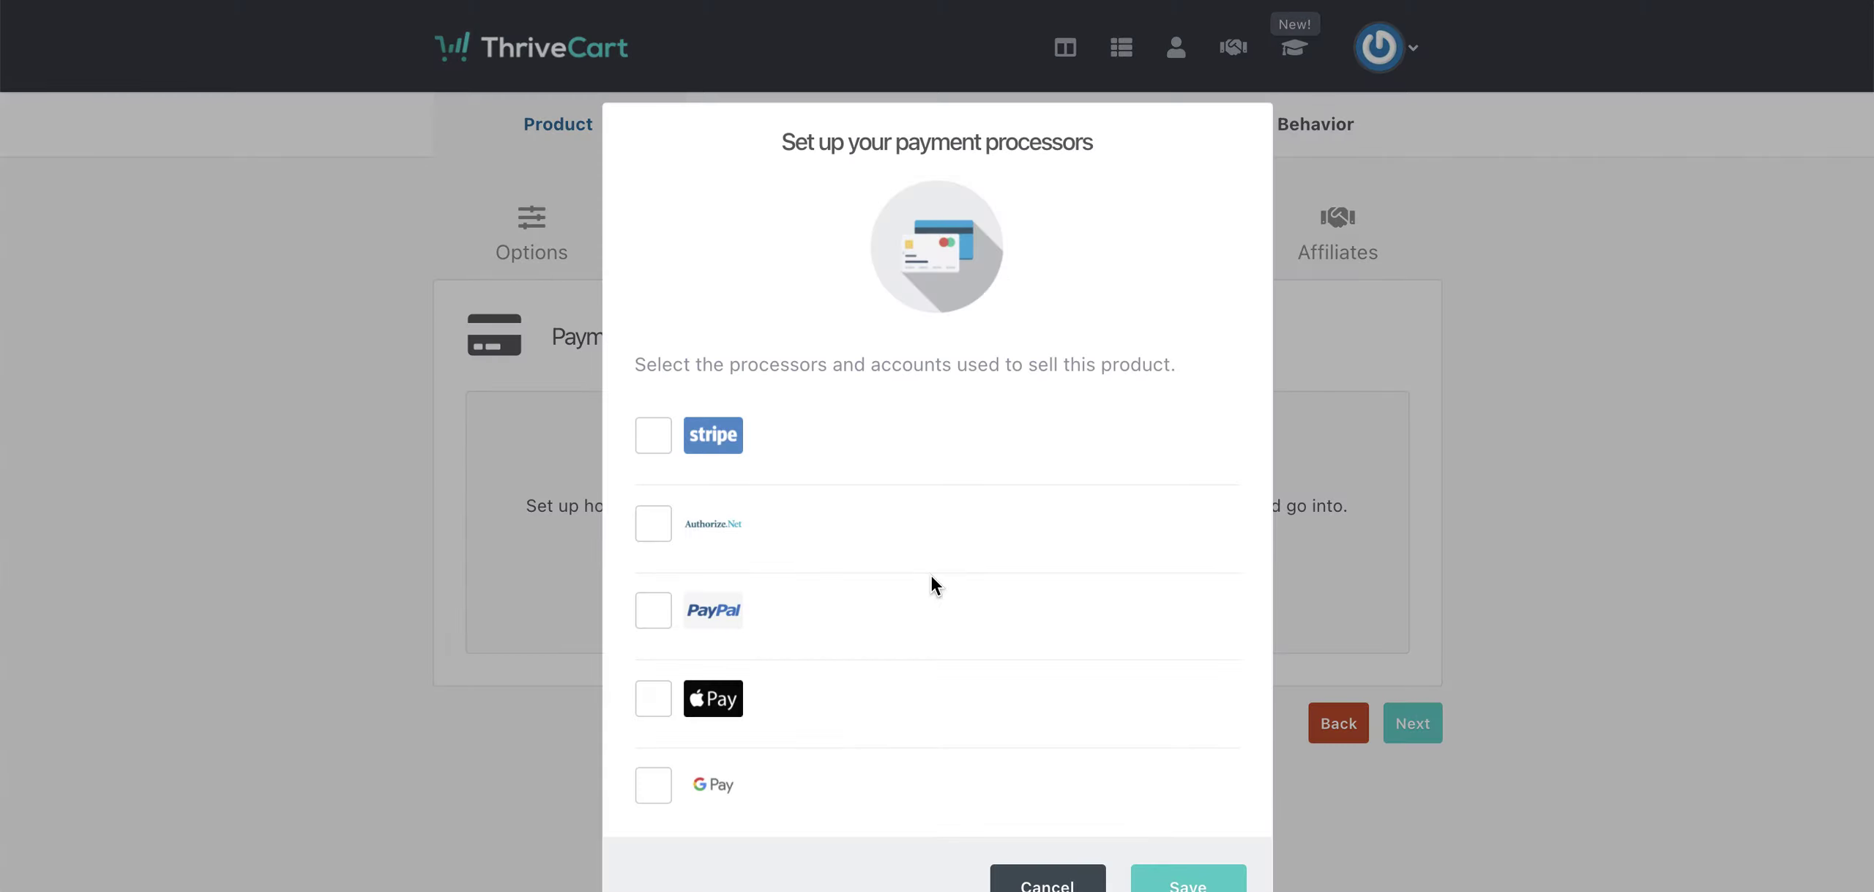
{"action": "left_click", "coordinate": [653, 610]}
{"action": "left_click", "coordinate": [1180, 882]}
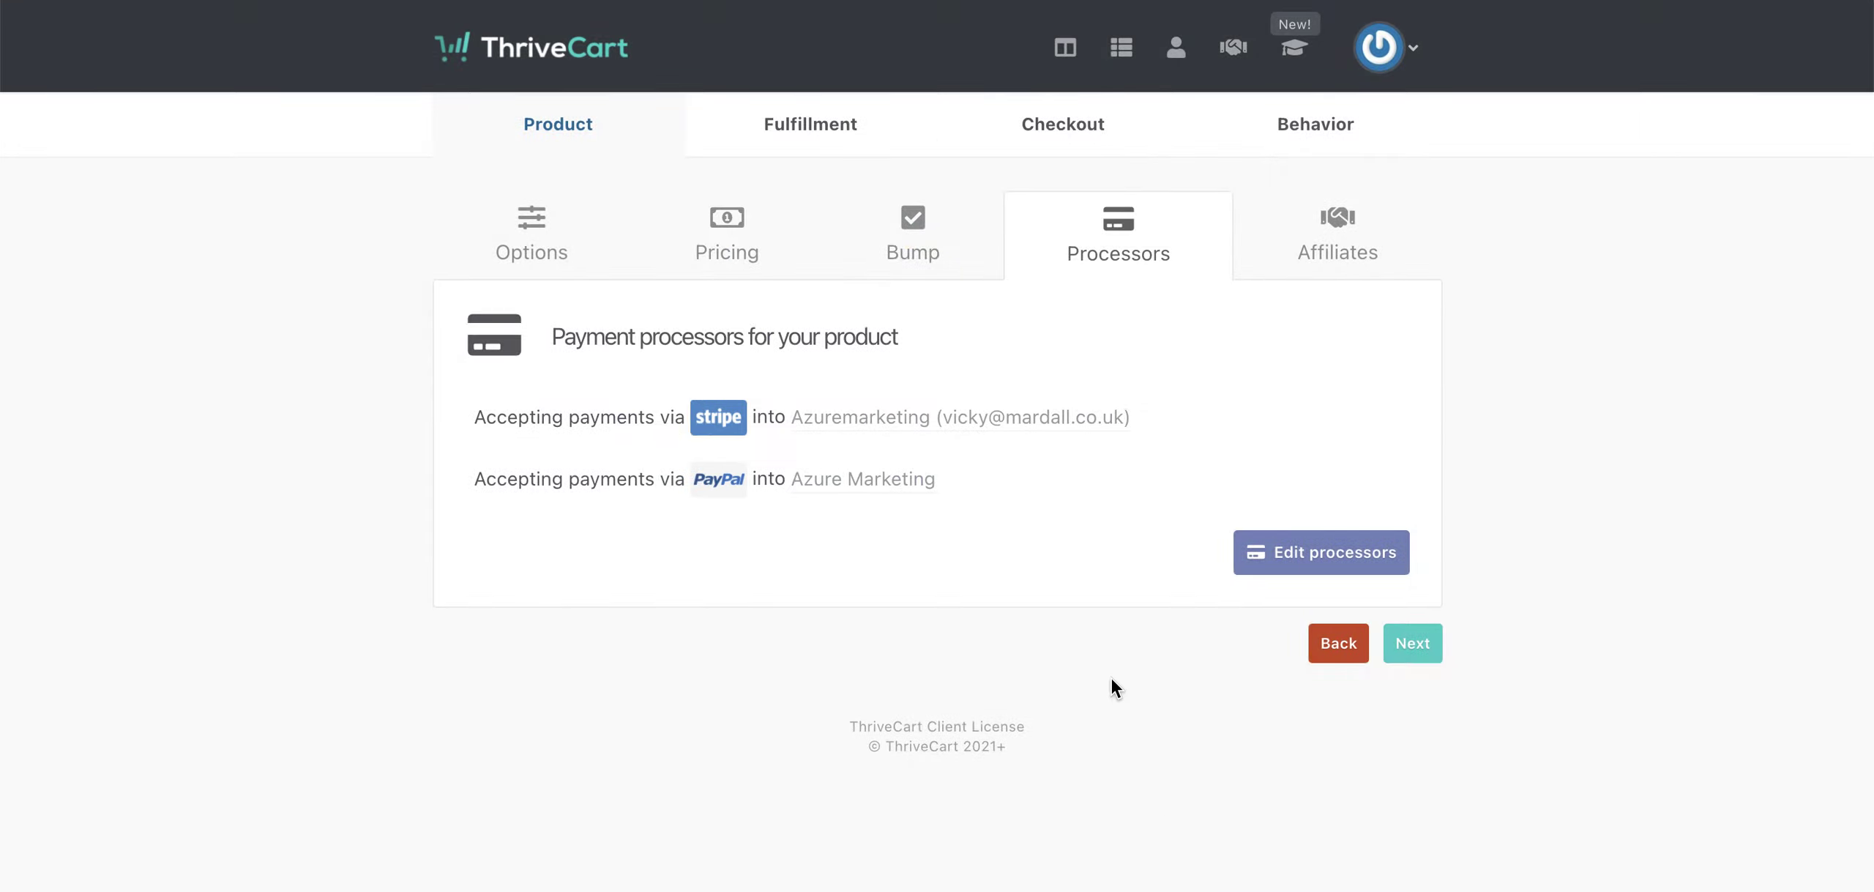
{"action": "left_click", "coordinate": [1410, 644]}
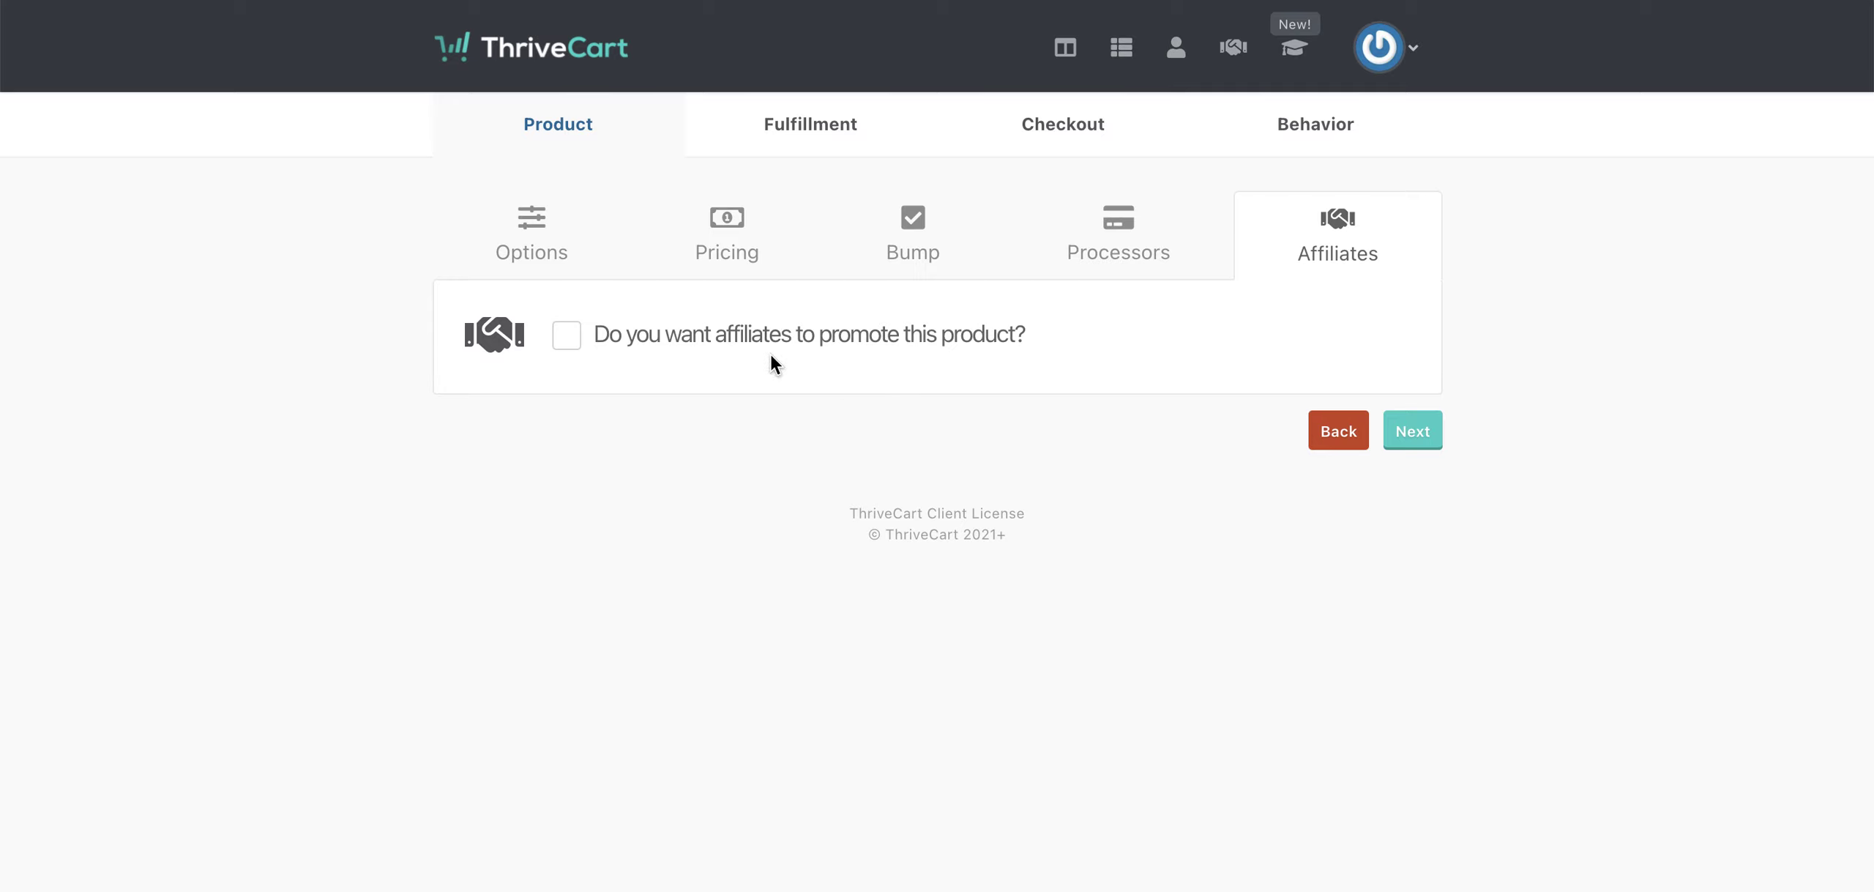
{"action": "left_click", "coordinate": [1413, 432]}
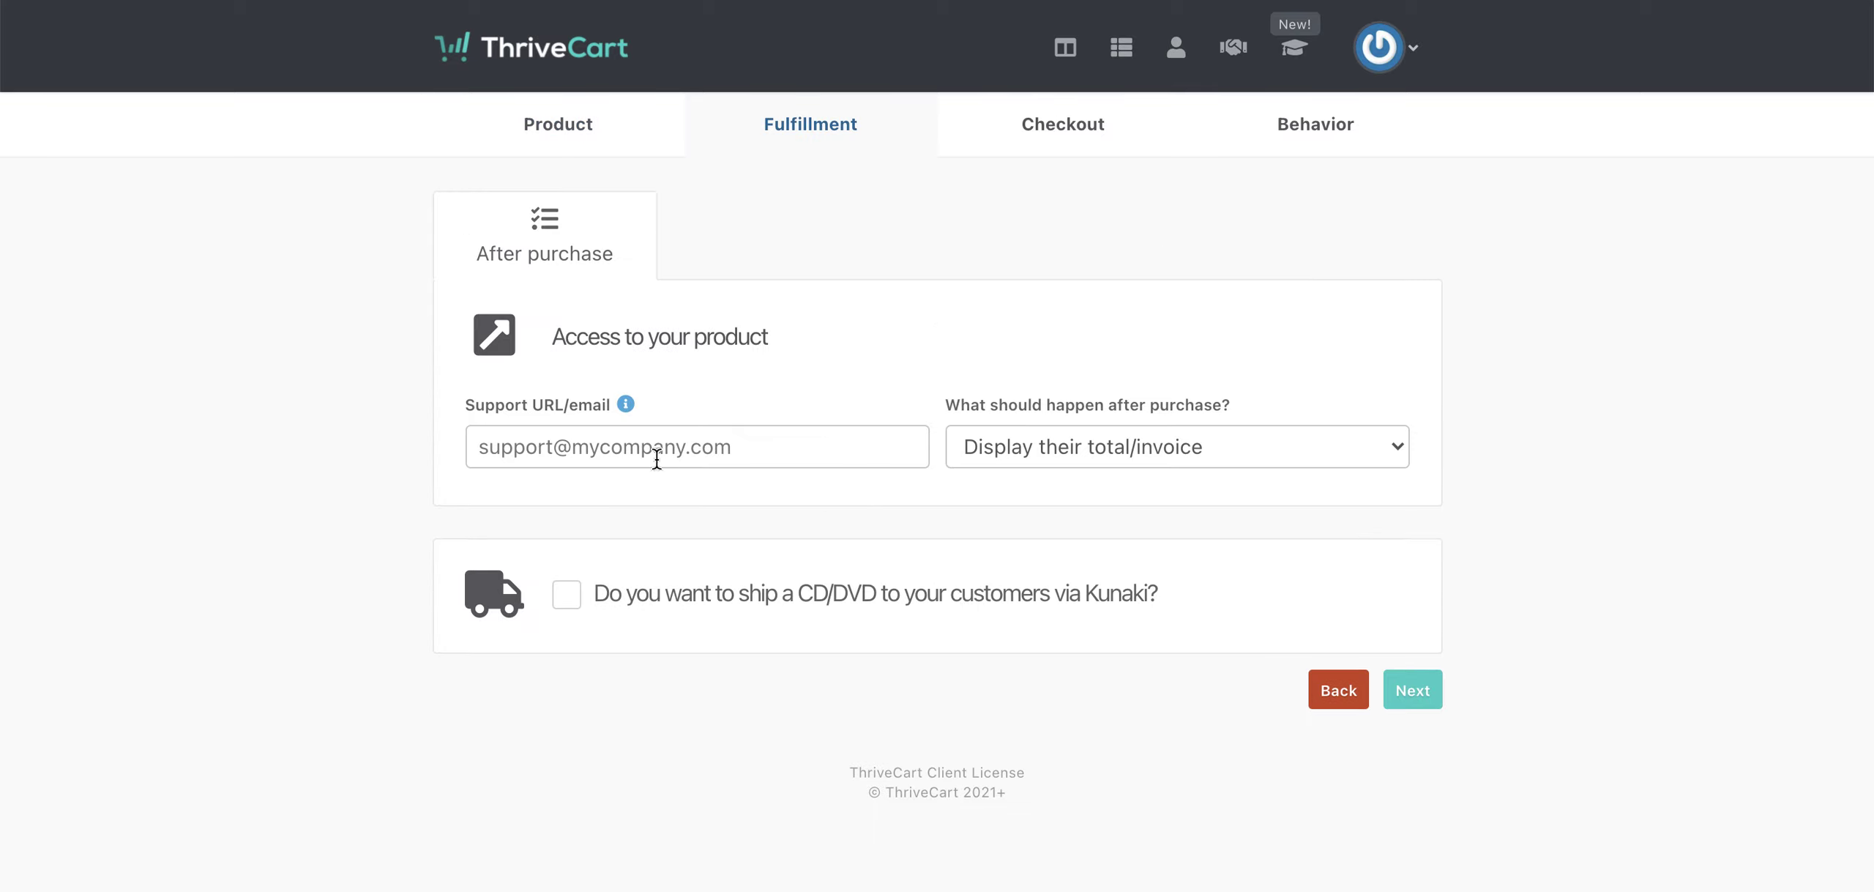
- Enter the support email address and keep 'Display their total/invoice' as the after-purchase action
{"action": "left_click", "coordinate": [555, 459]}
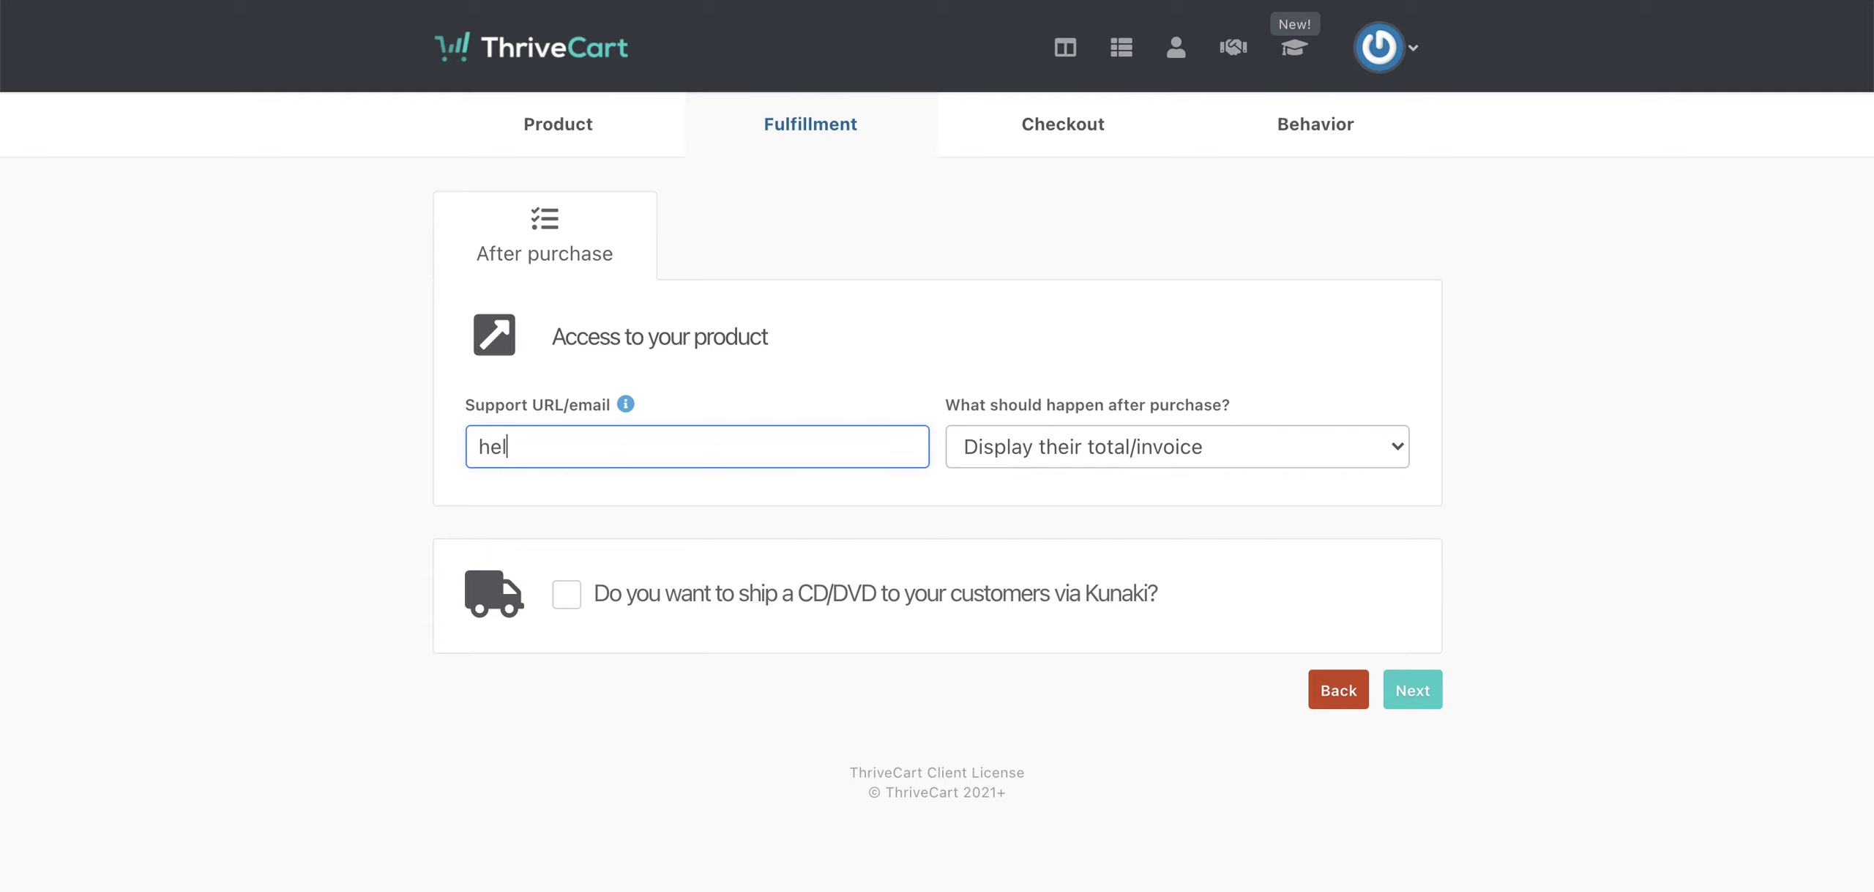
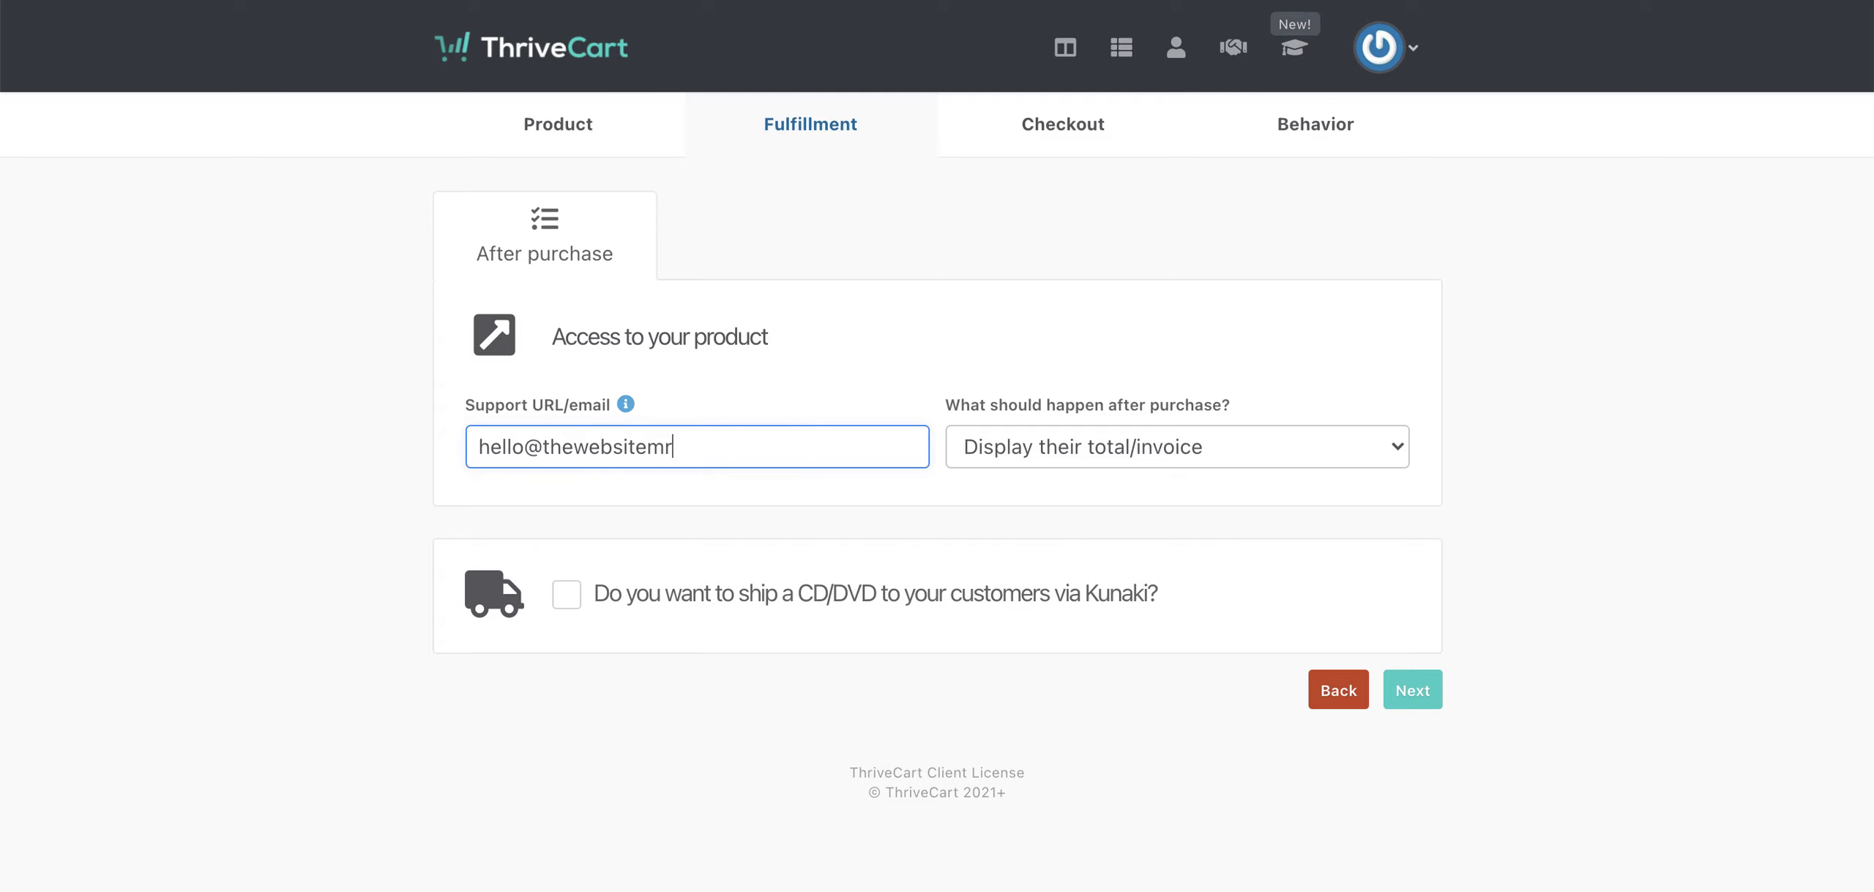
{"action": "left_click", "coordinate": [1159, 451]}
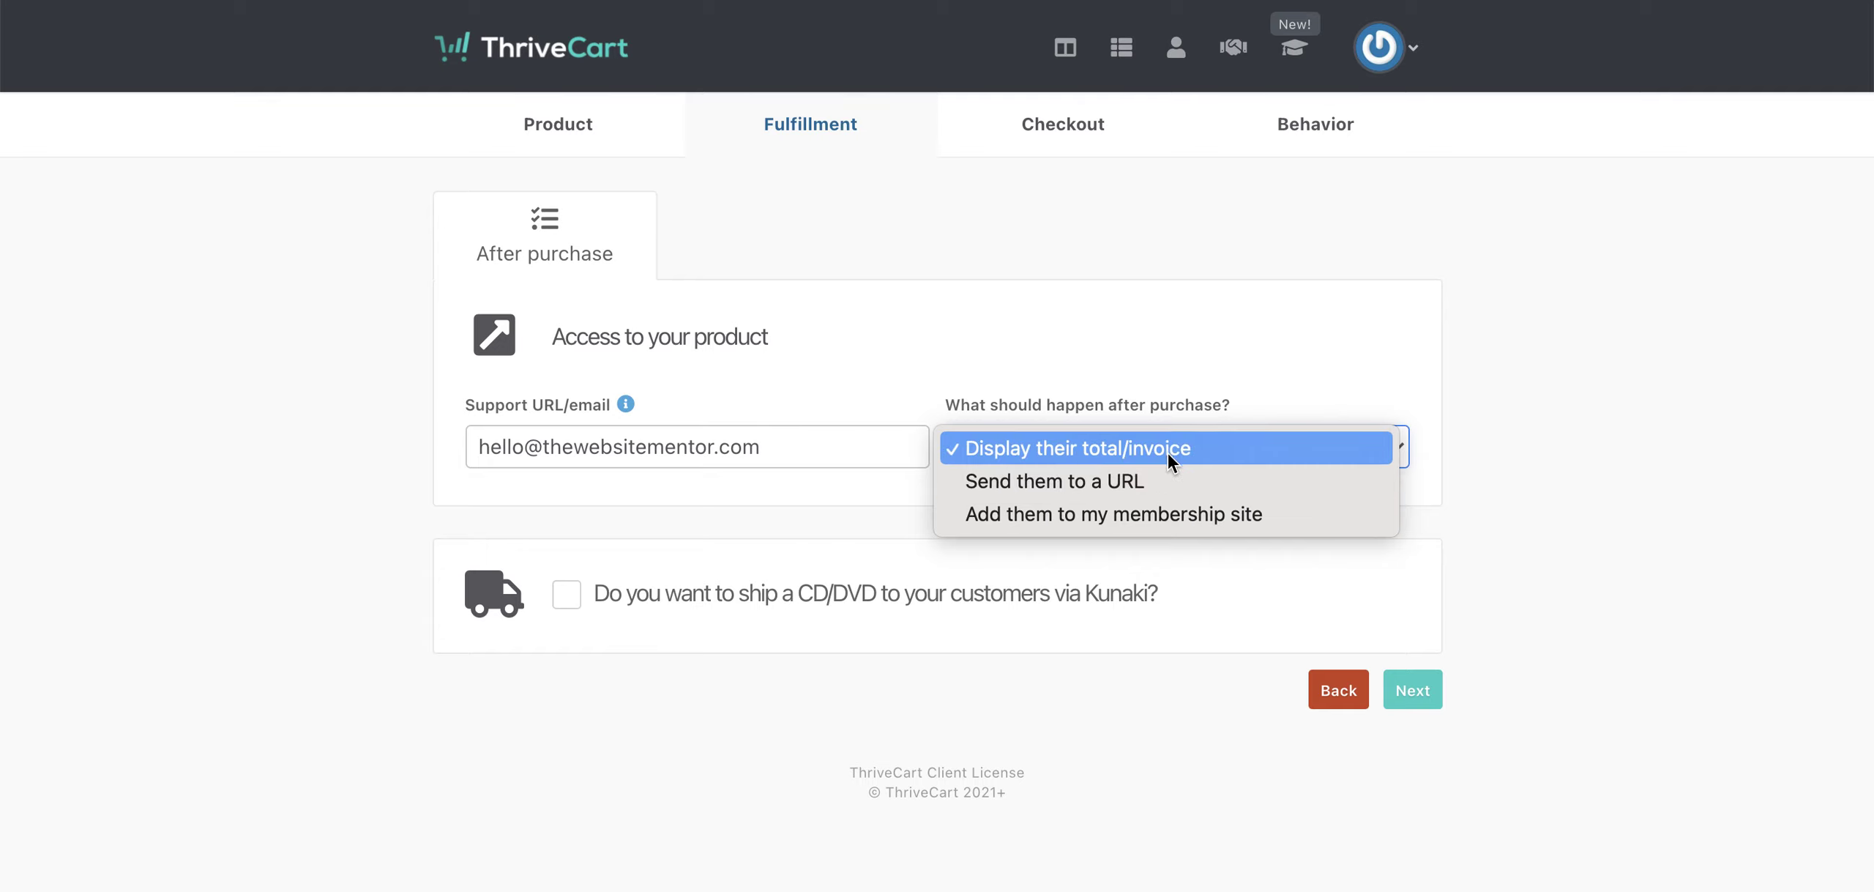
{"action": "left_click", "coordinate": [1290, 388]}
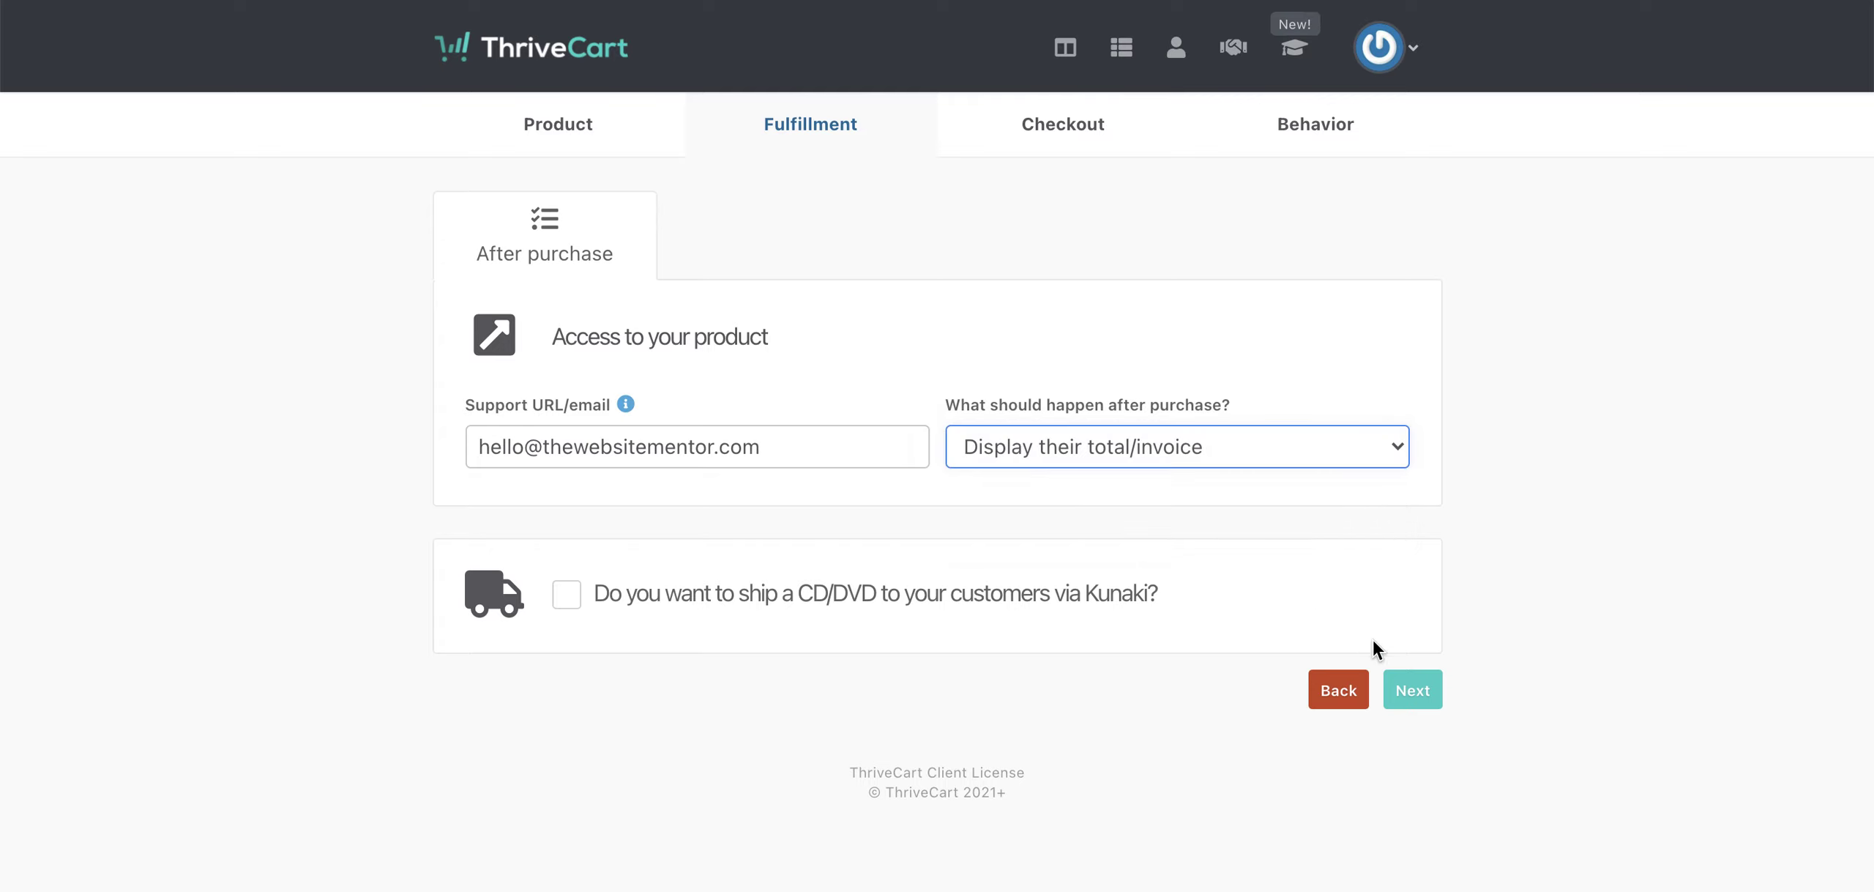
{"action": "left_click", "coordinate": [1418, 697]}
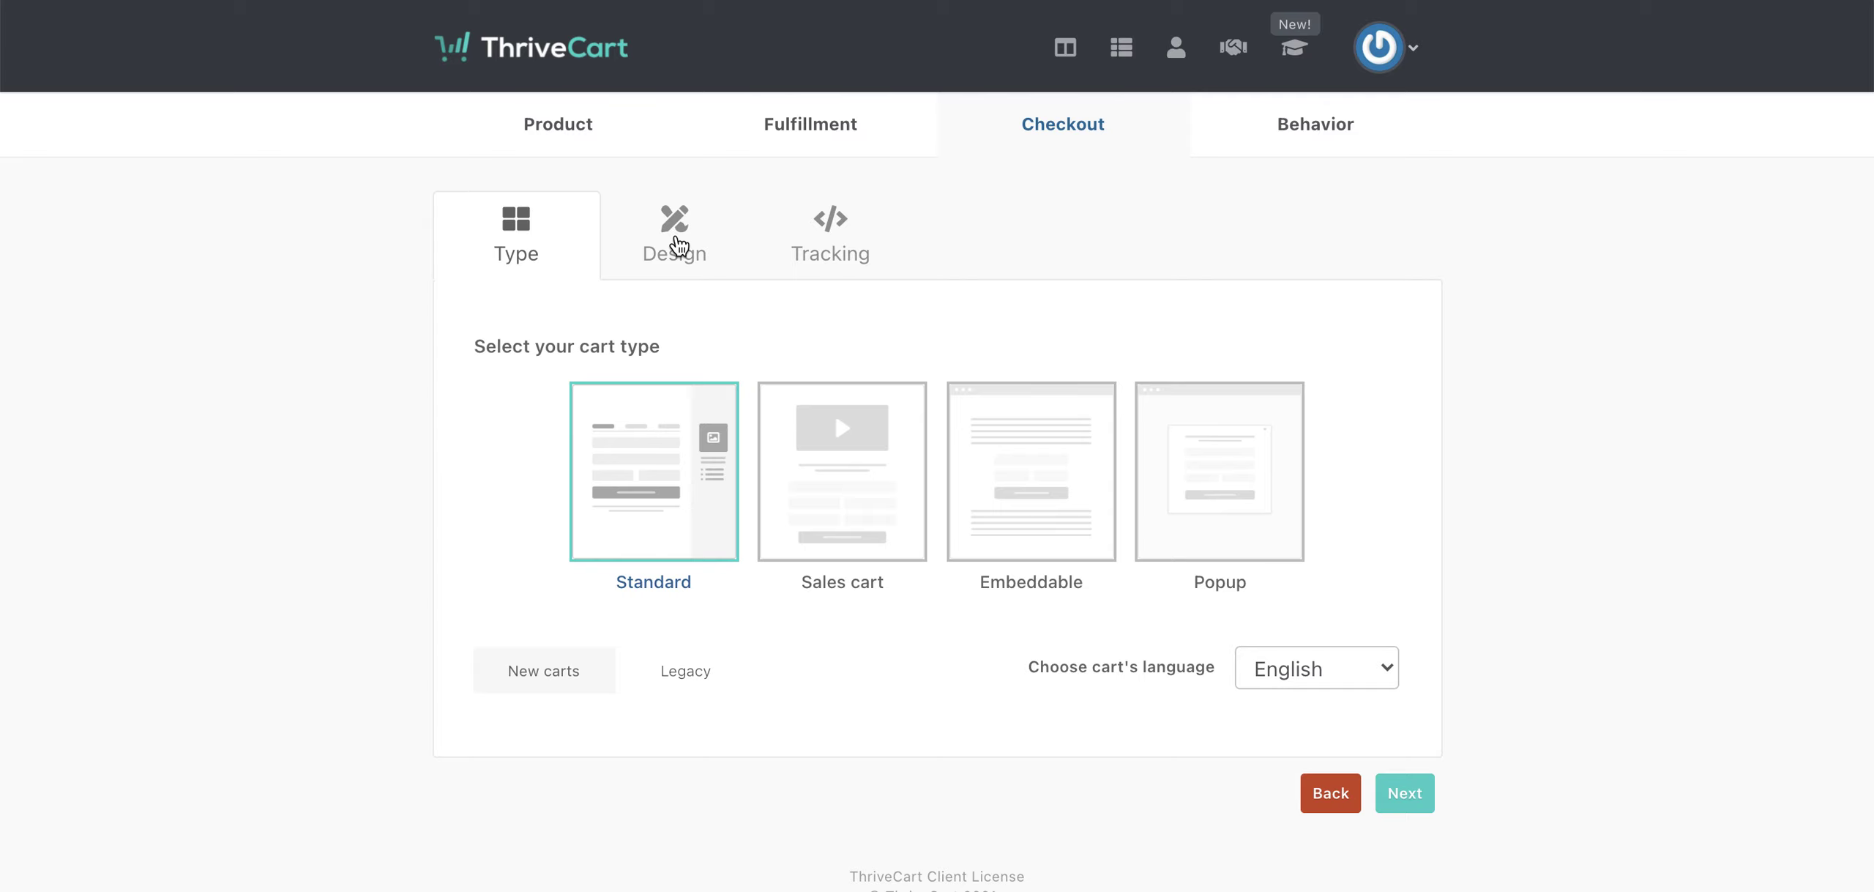
- On the cart Design options, bring up the 'Copy design from another product' list
{"action": "left_click", "coordinate": [679, 247]}
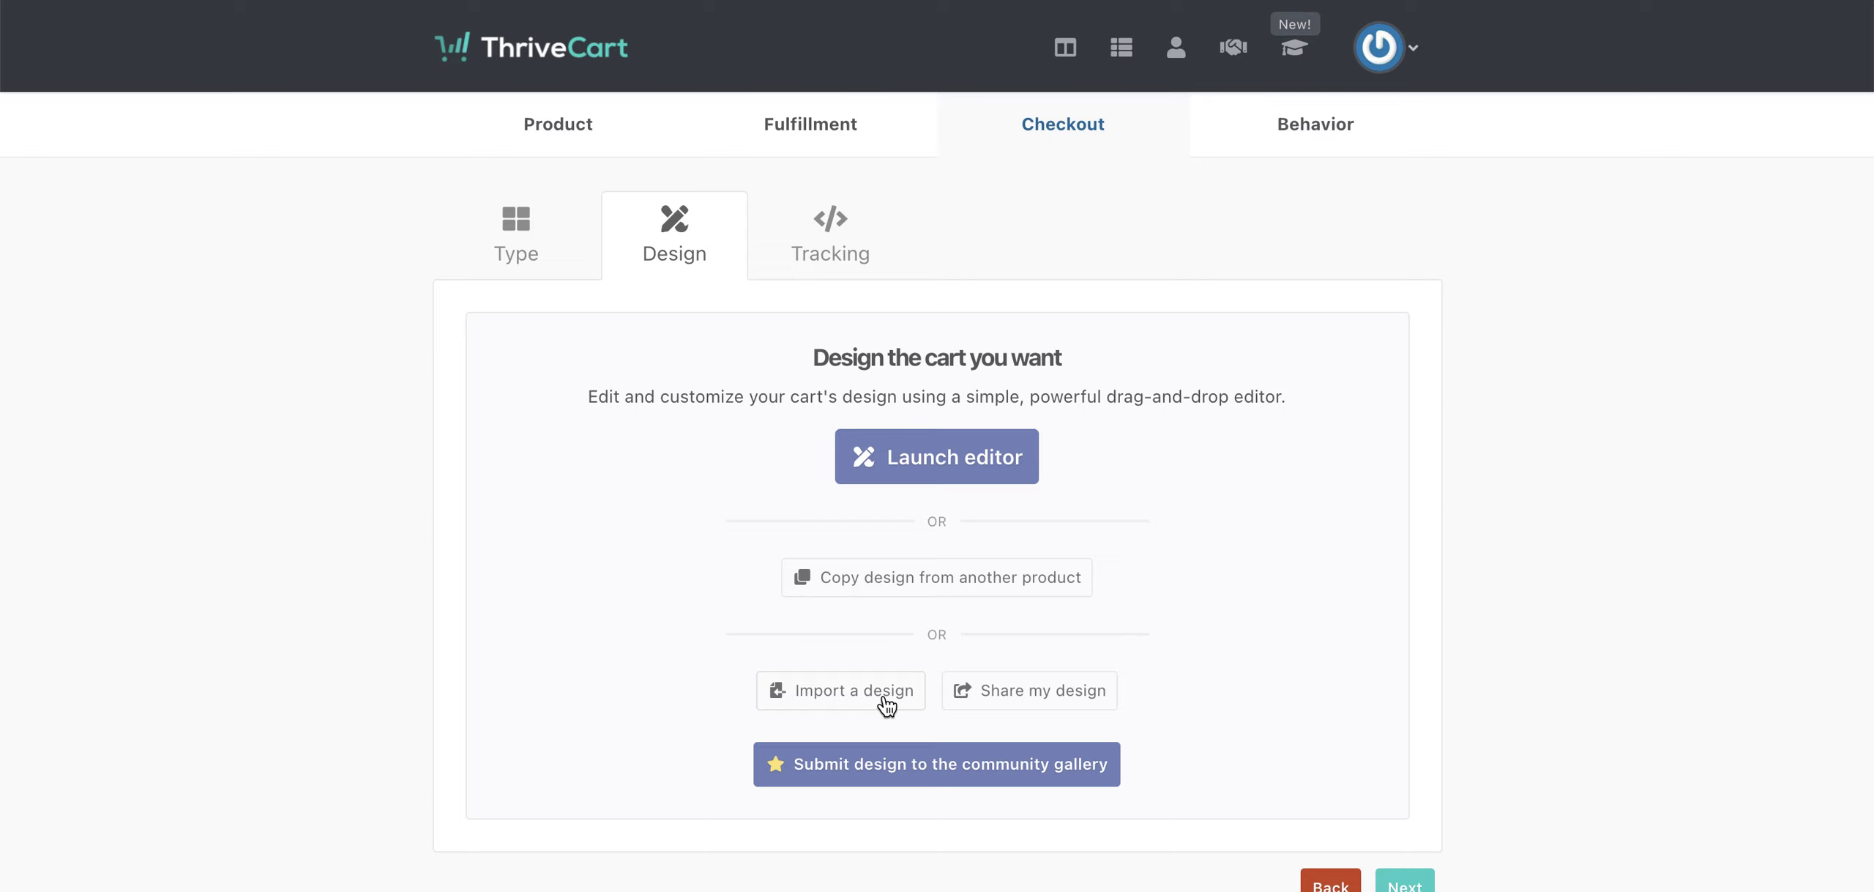
{"action": "left_click", "coordinate": [890, 589]}
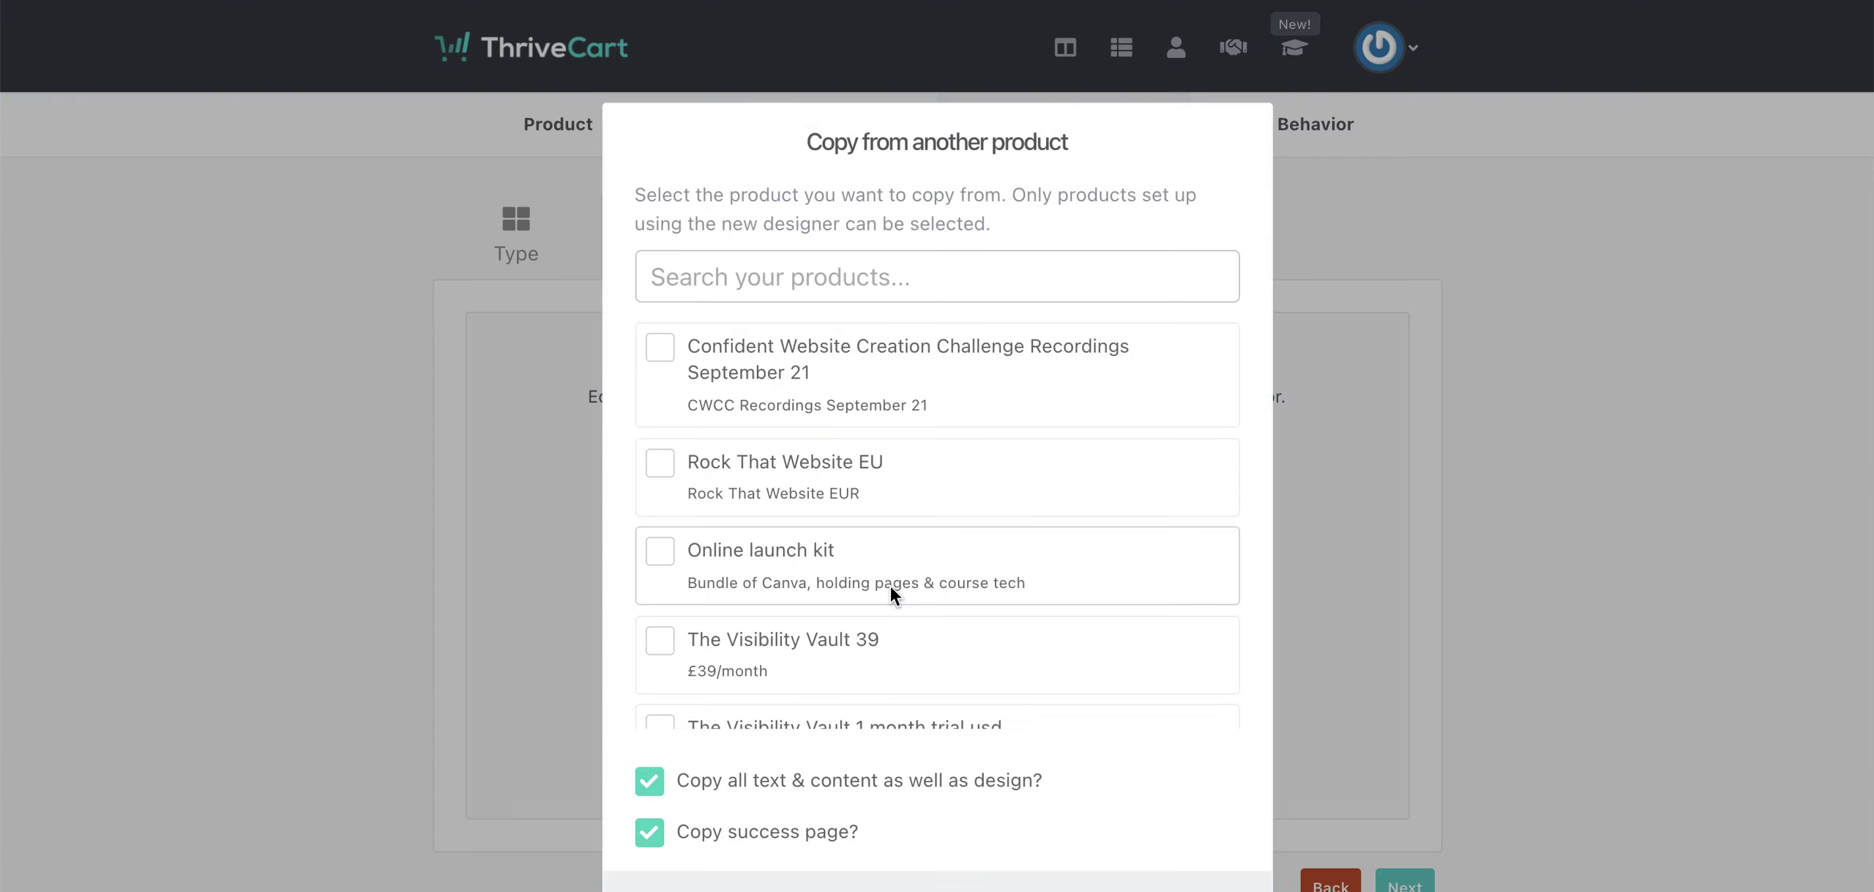
- Copy the design and success page from the Confident Website Creation Challenge Recordings September 21 product
{"action": "left_click", "coordinate": [662, 360]}
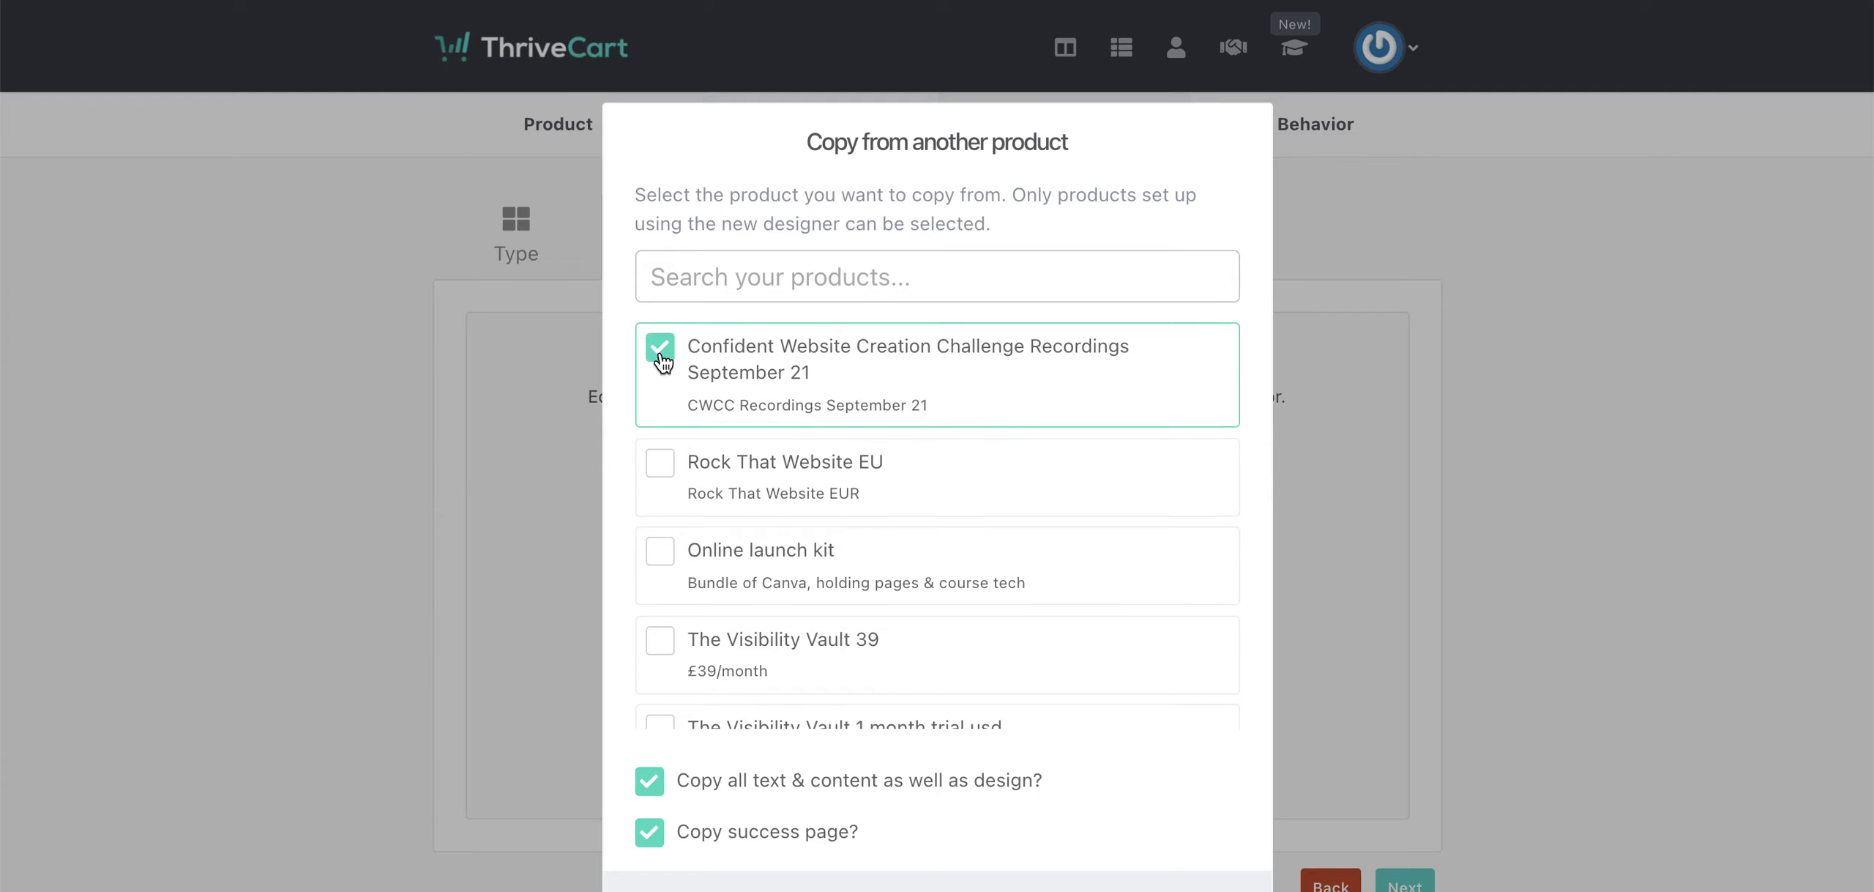
{"action": "scroll", "coordinate": [1176, 705], "scroll_direction": "down", "scroll_amount": 4}
{"action": "scroll", "coordinate": [1176, 706], "scroll_direction": "down", "scroll_amount": 3}
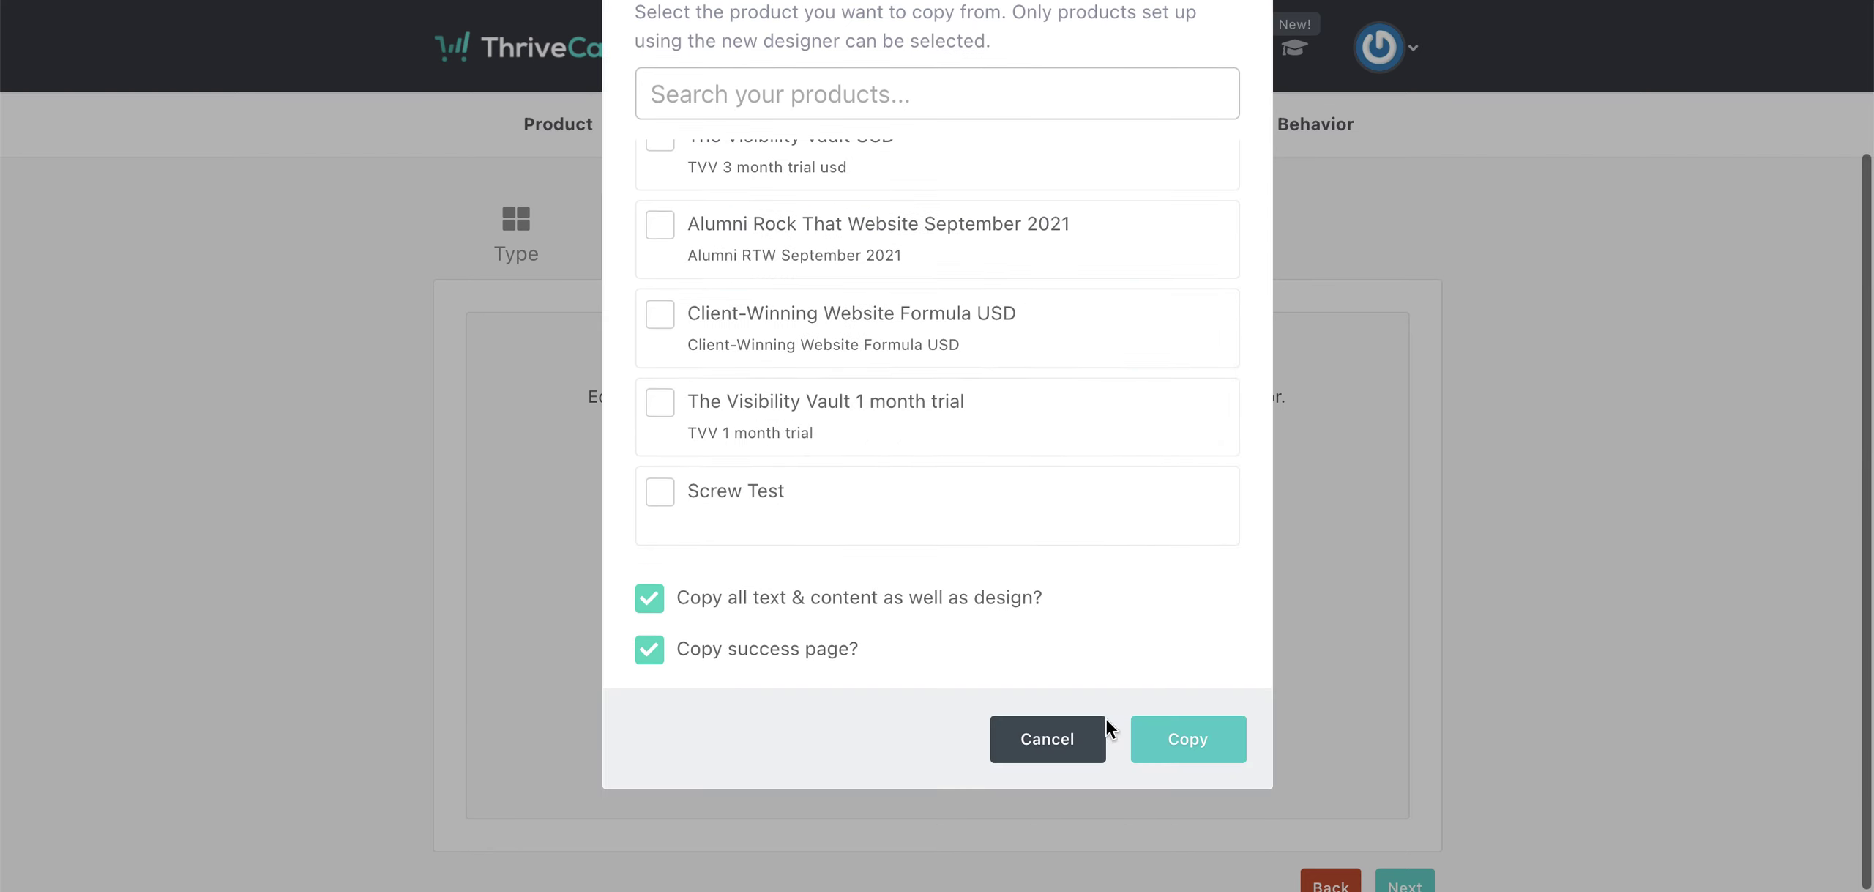
{"action": "left_click", "coordinate": [1212, 735]}
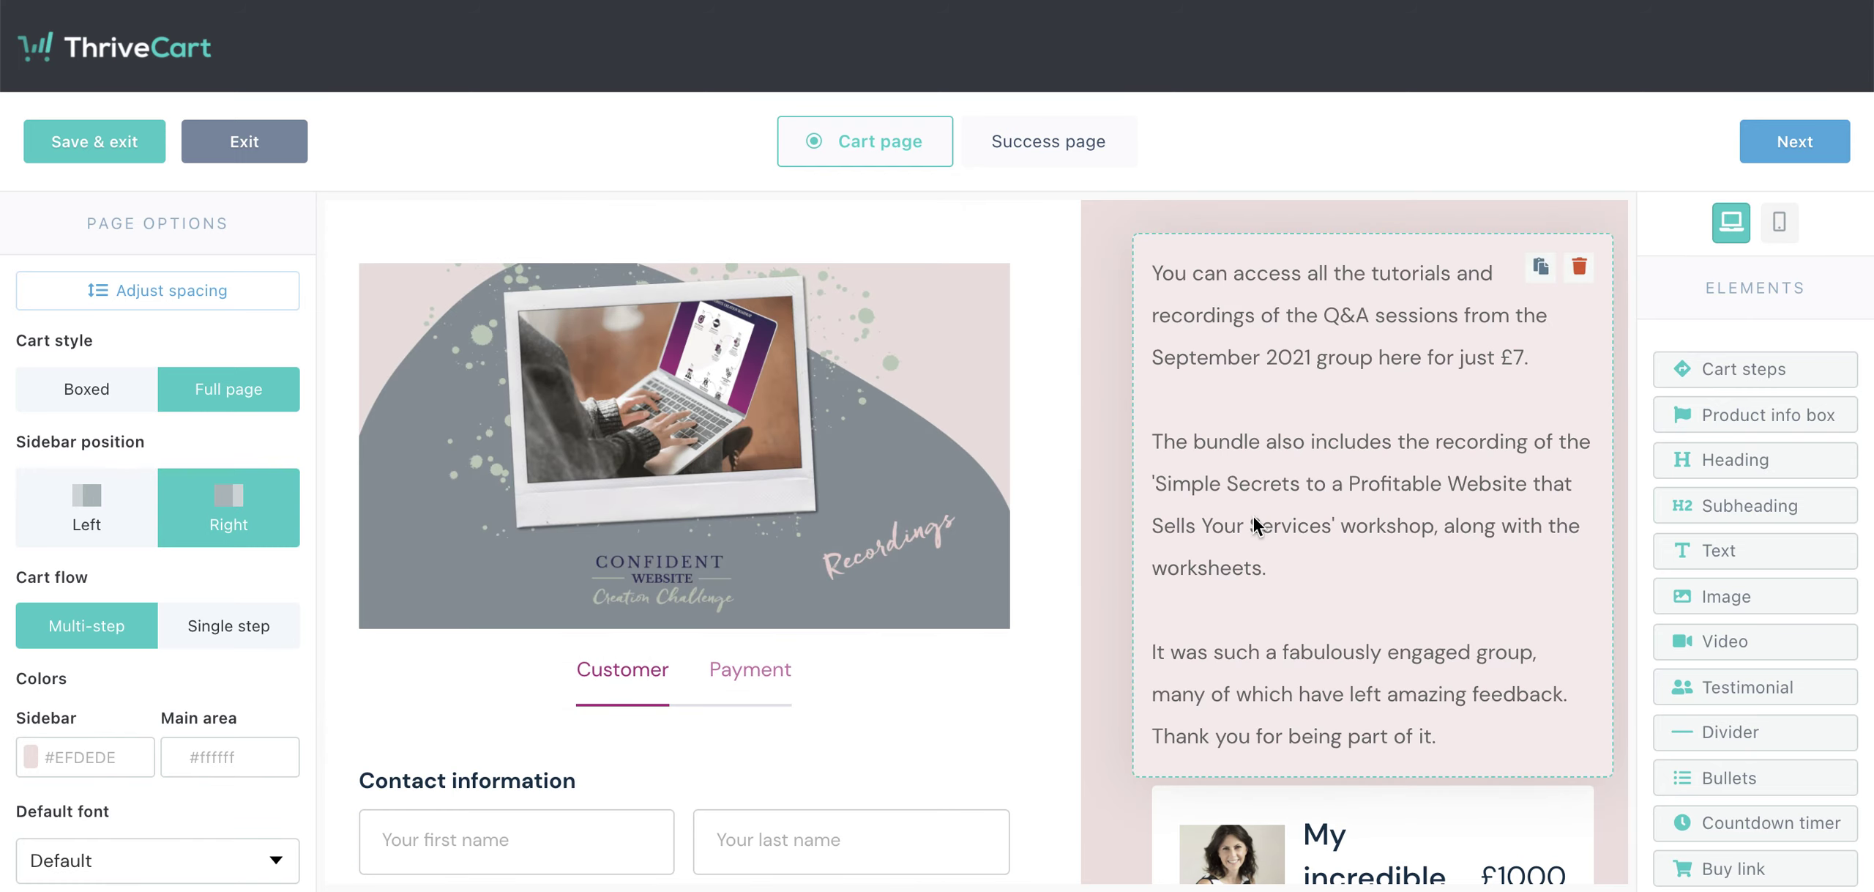
- Add a sidebar text block reading 'This is new text' above the My incredible course £1000 box
{"action": "scroll", "coordinate": [1252, 519], "scroll_direction": "down", "scroll_amount": 1}
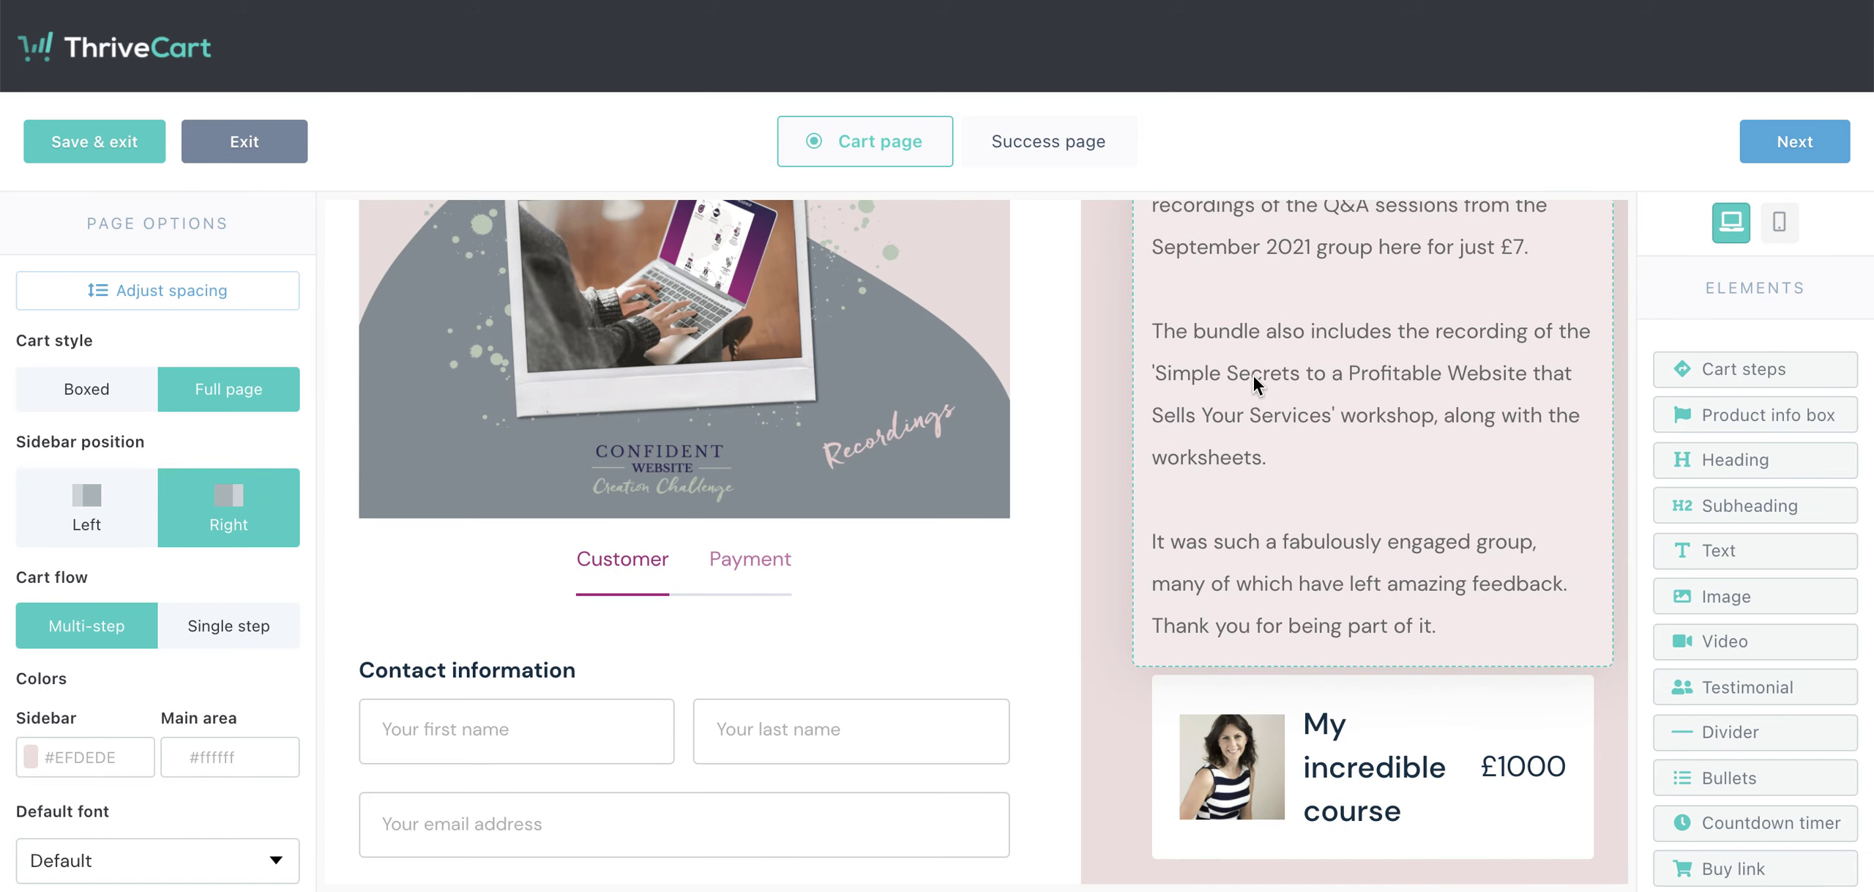
{"action": "scroll", "coordinate": [1259, 382], "scroll_direction": "down", "scroll_amount": 3}
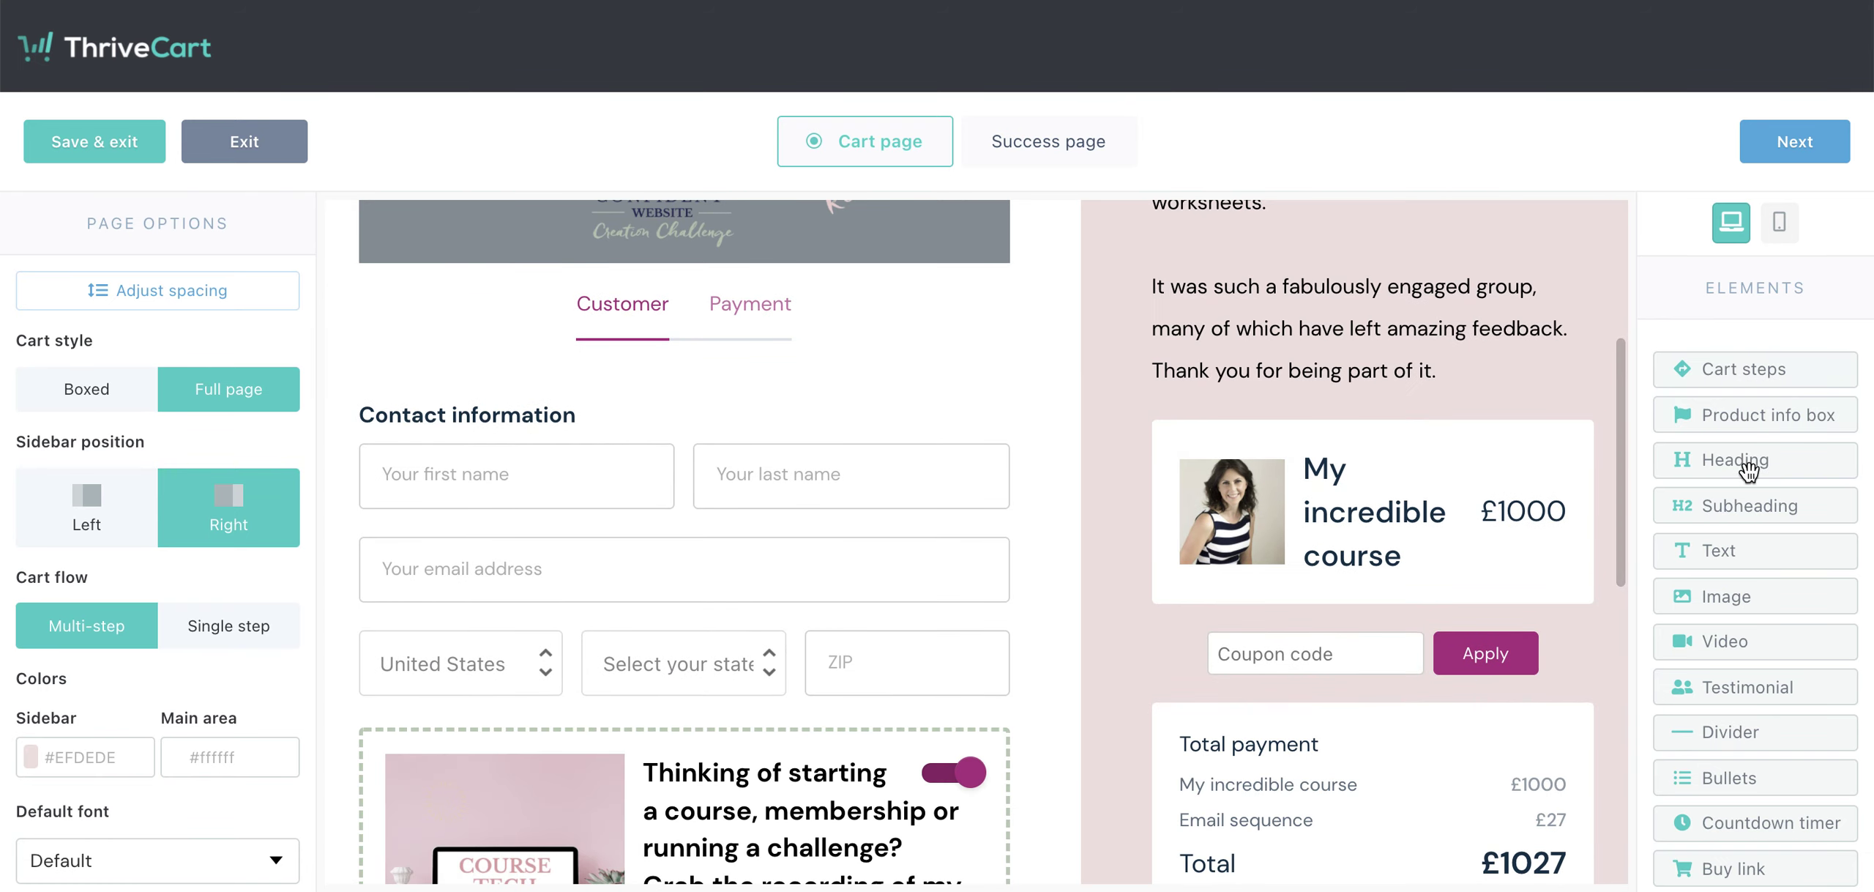
{"action": "left_click_drag", "start_coordinate": [1754, 559], "coordinate": [1370, 516]}
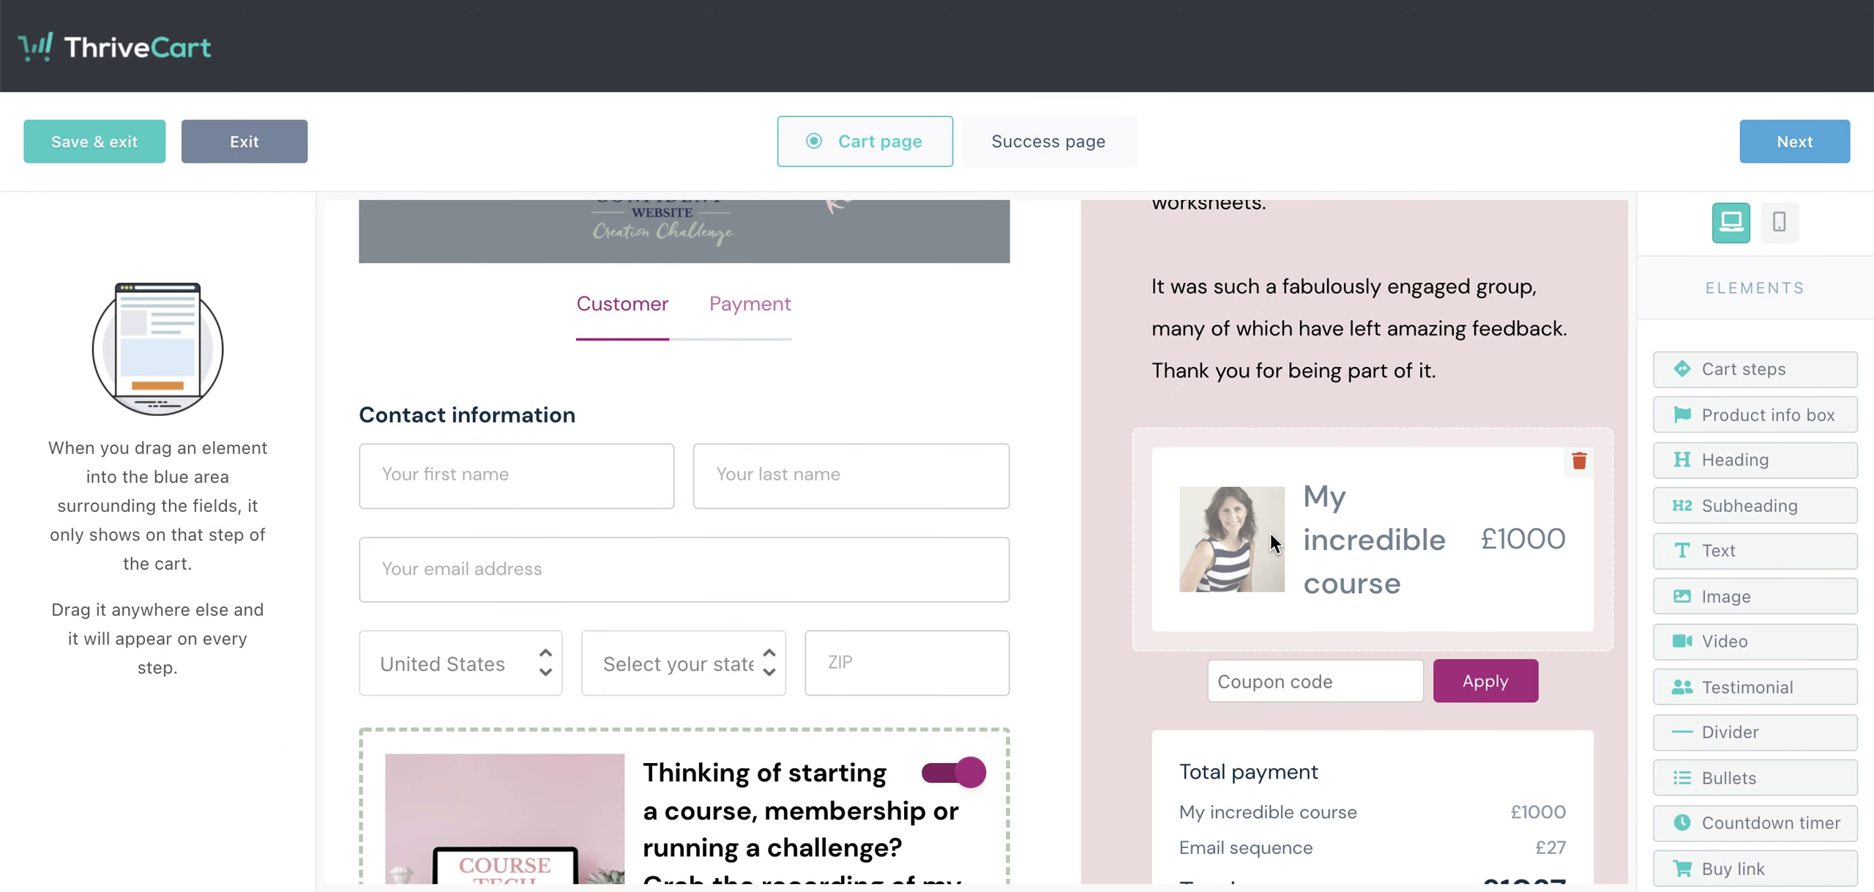
{"action": "left_click", "coordinate": [1327, 468]}
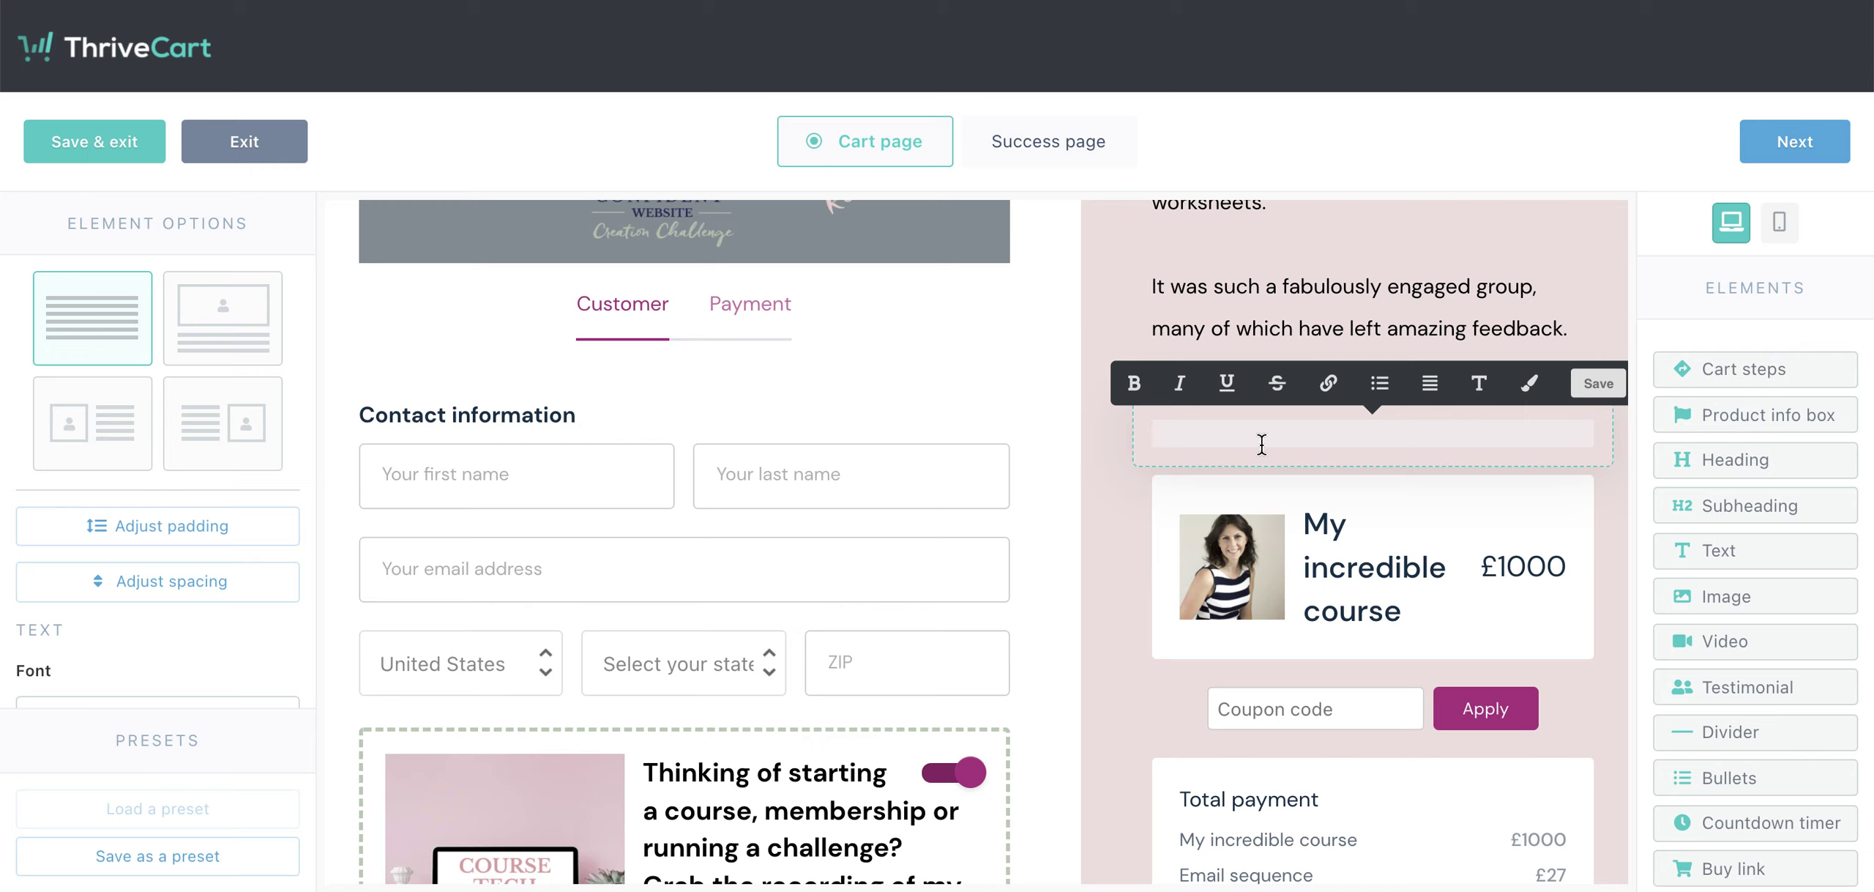
{"action": "type", "text": "This is new text"}
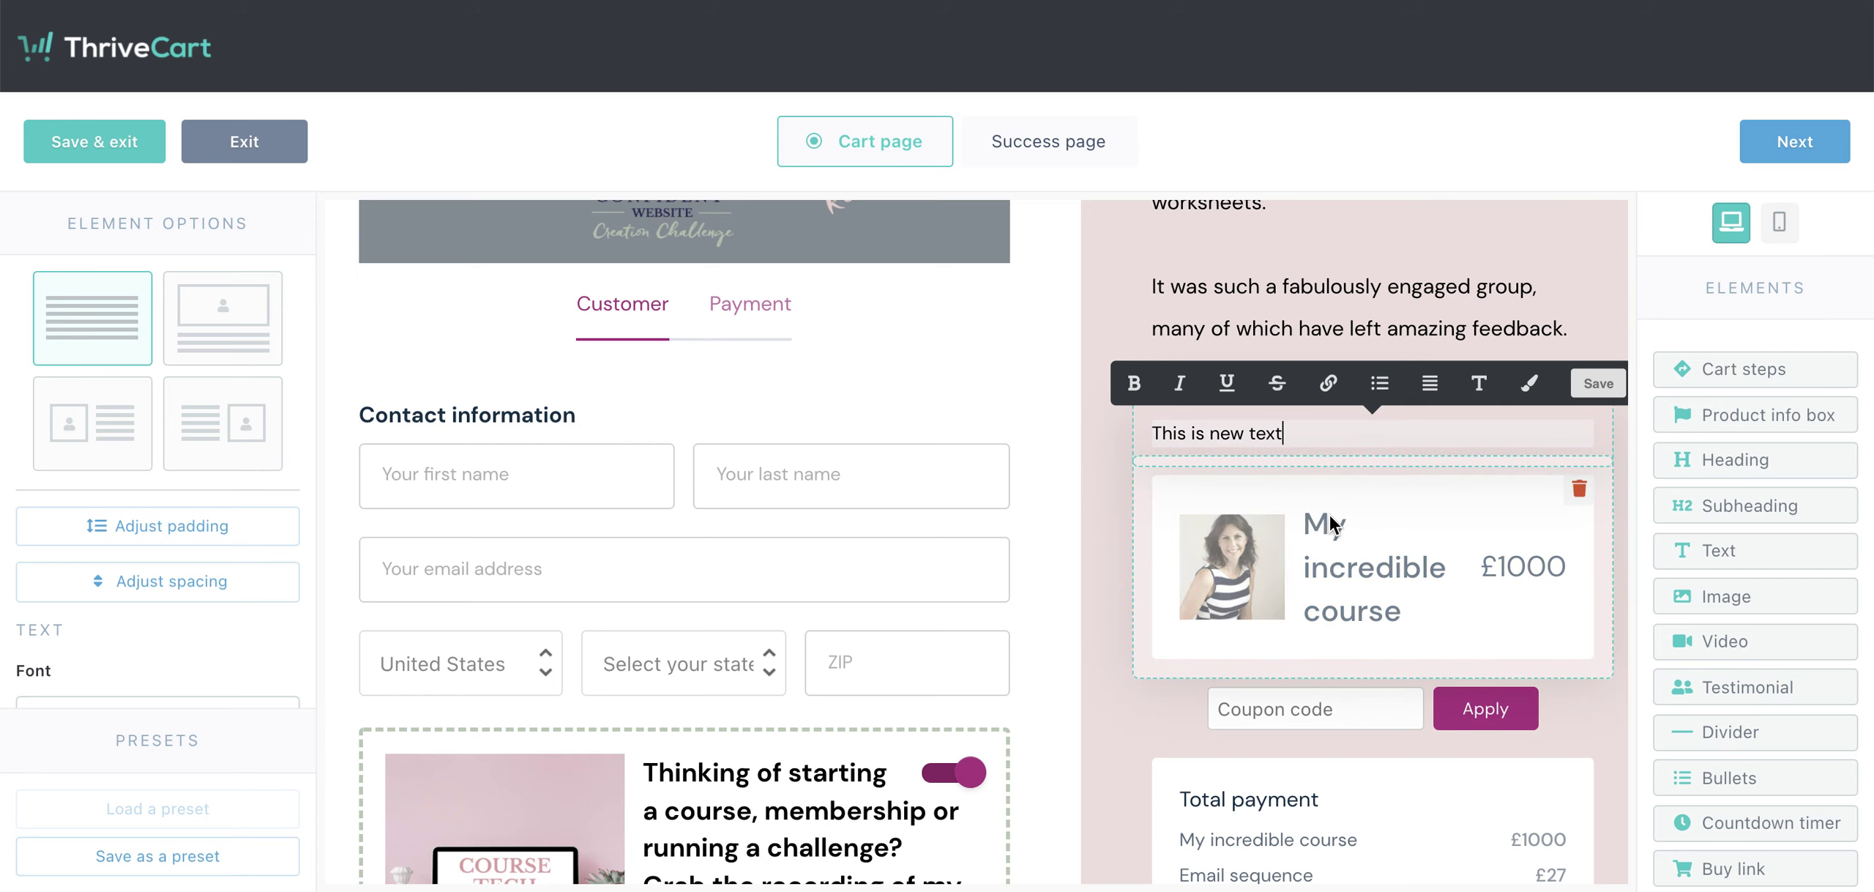
{"action": "left_click", "coordinate": [1356, 541]}
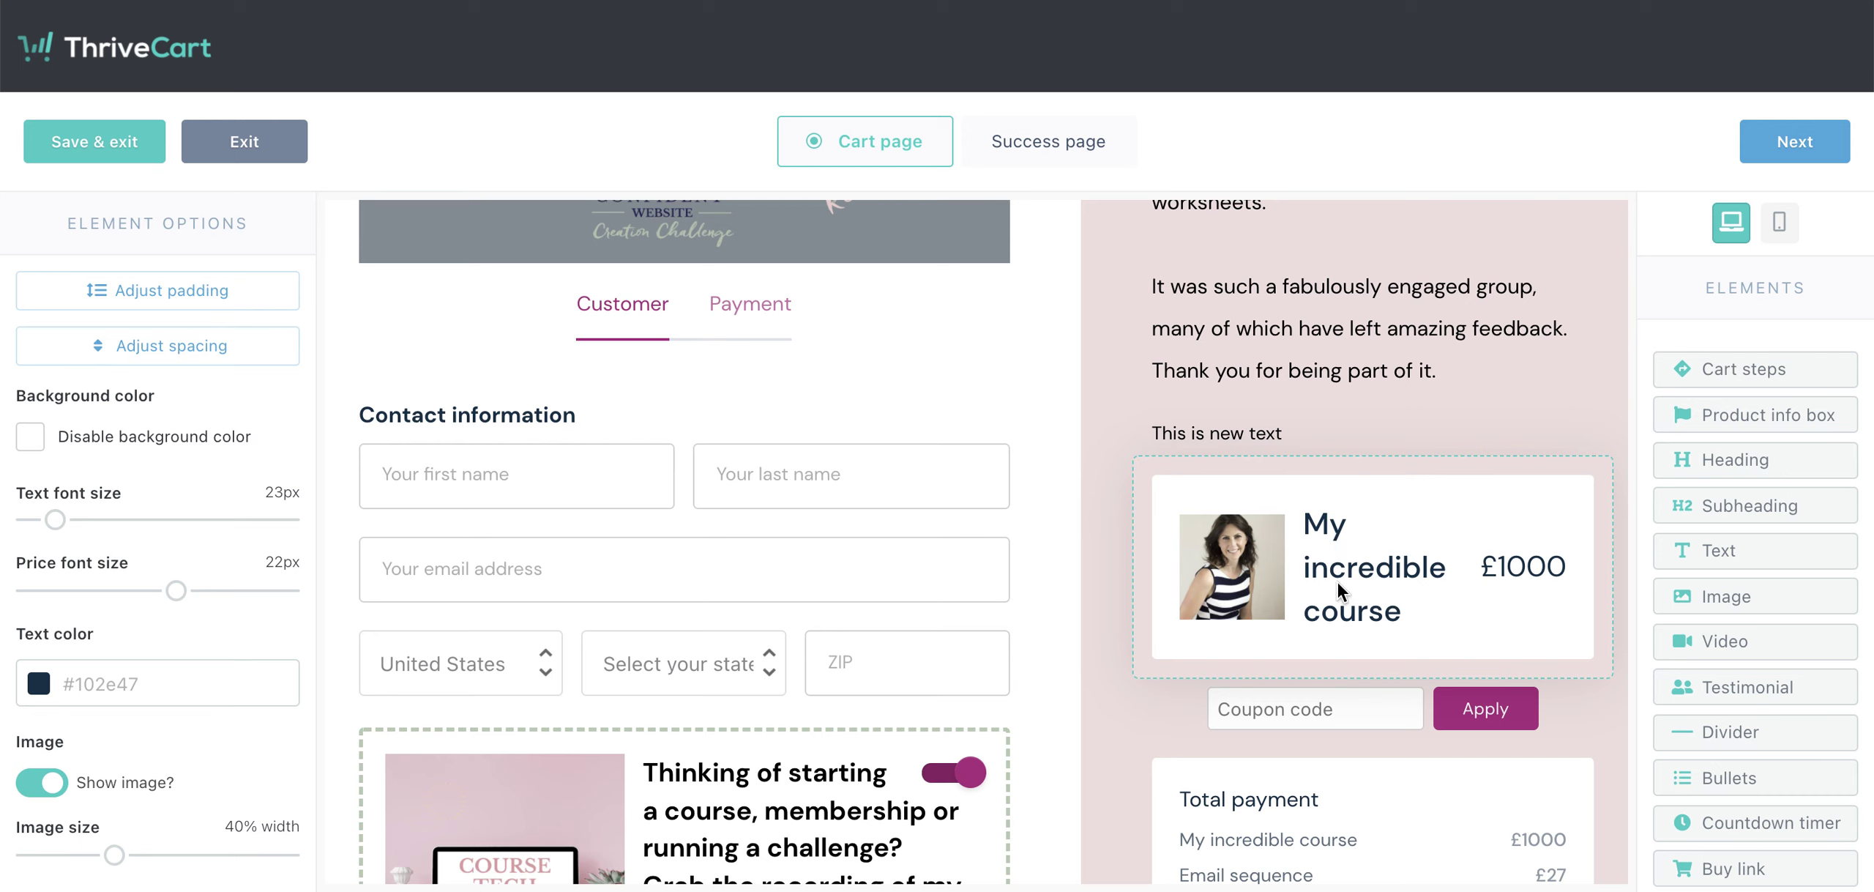
{"action": "scroll", "coordinate": [1358, 595], "scroll_direction": "down", "scroll_amount": 2}
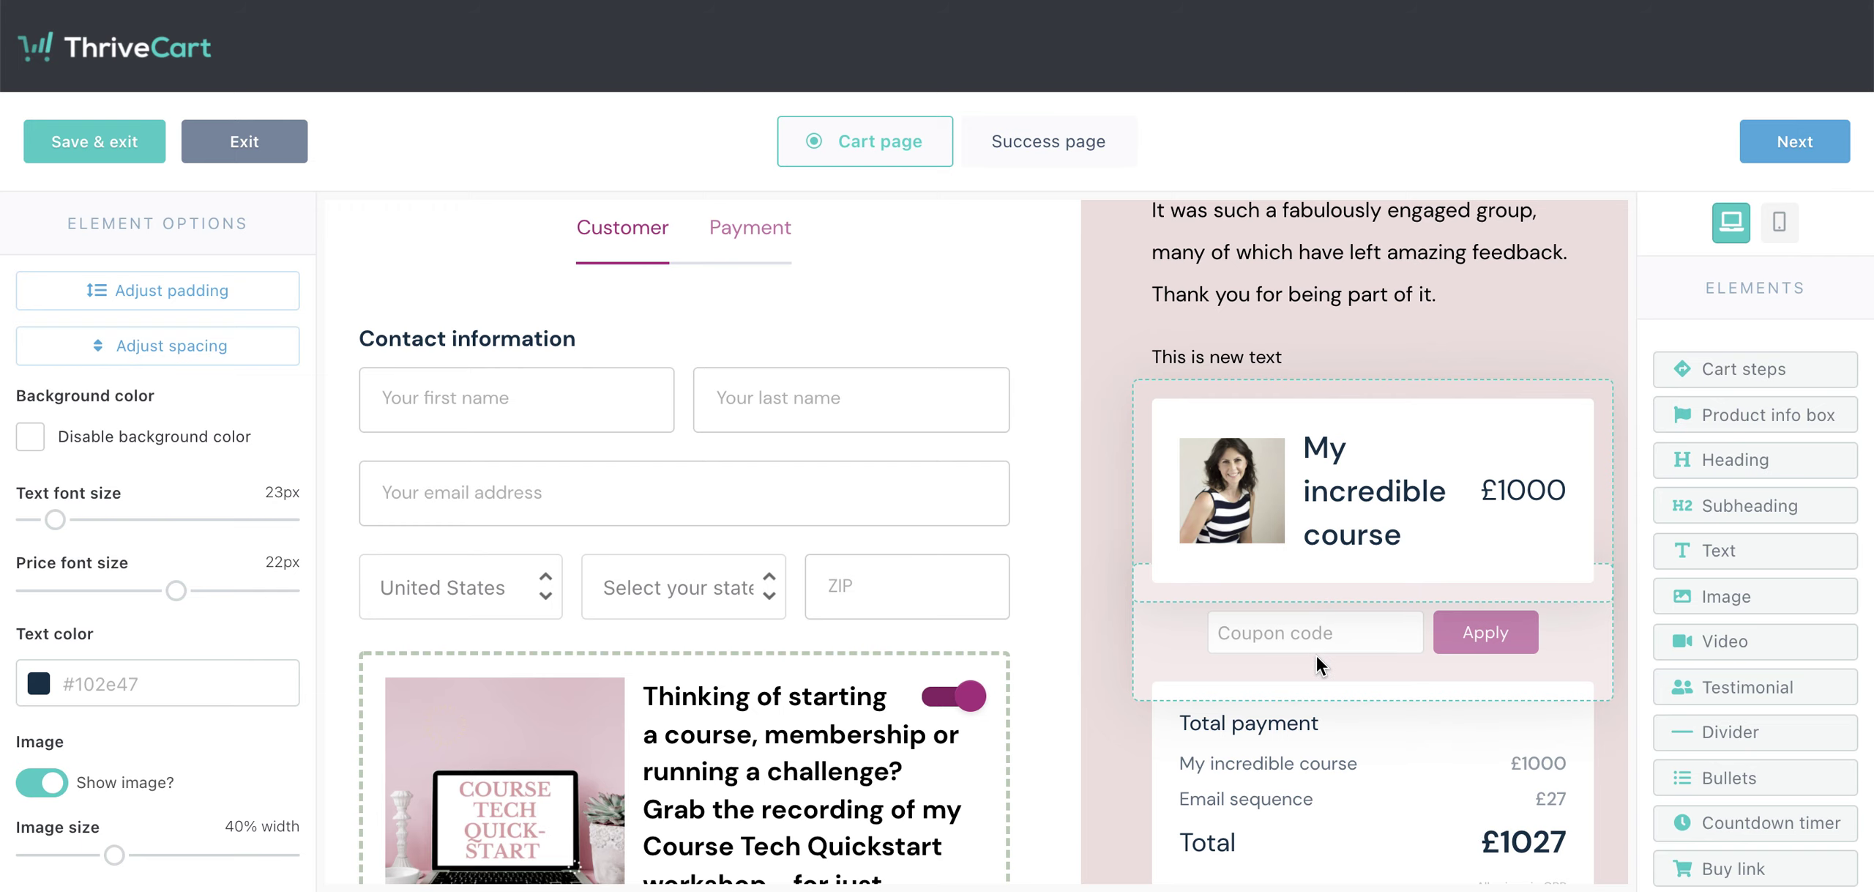
{"action": "scroll", "coordinate": [1347, 650], "scroll_direction": "down", "scroll_amount": 5}
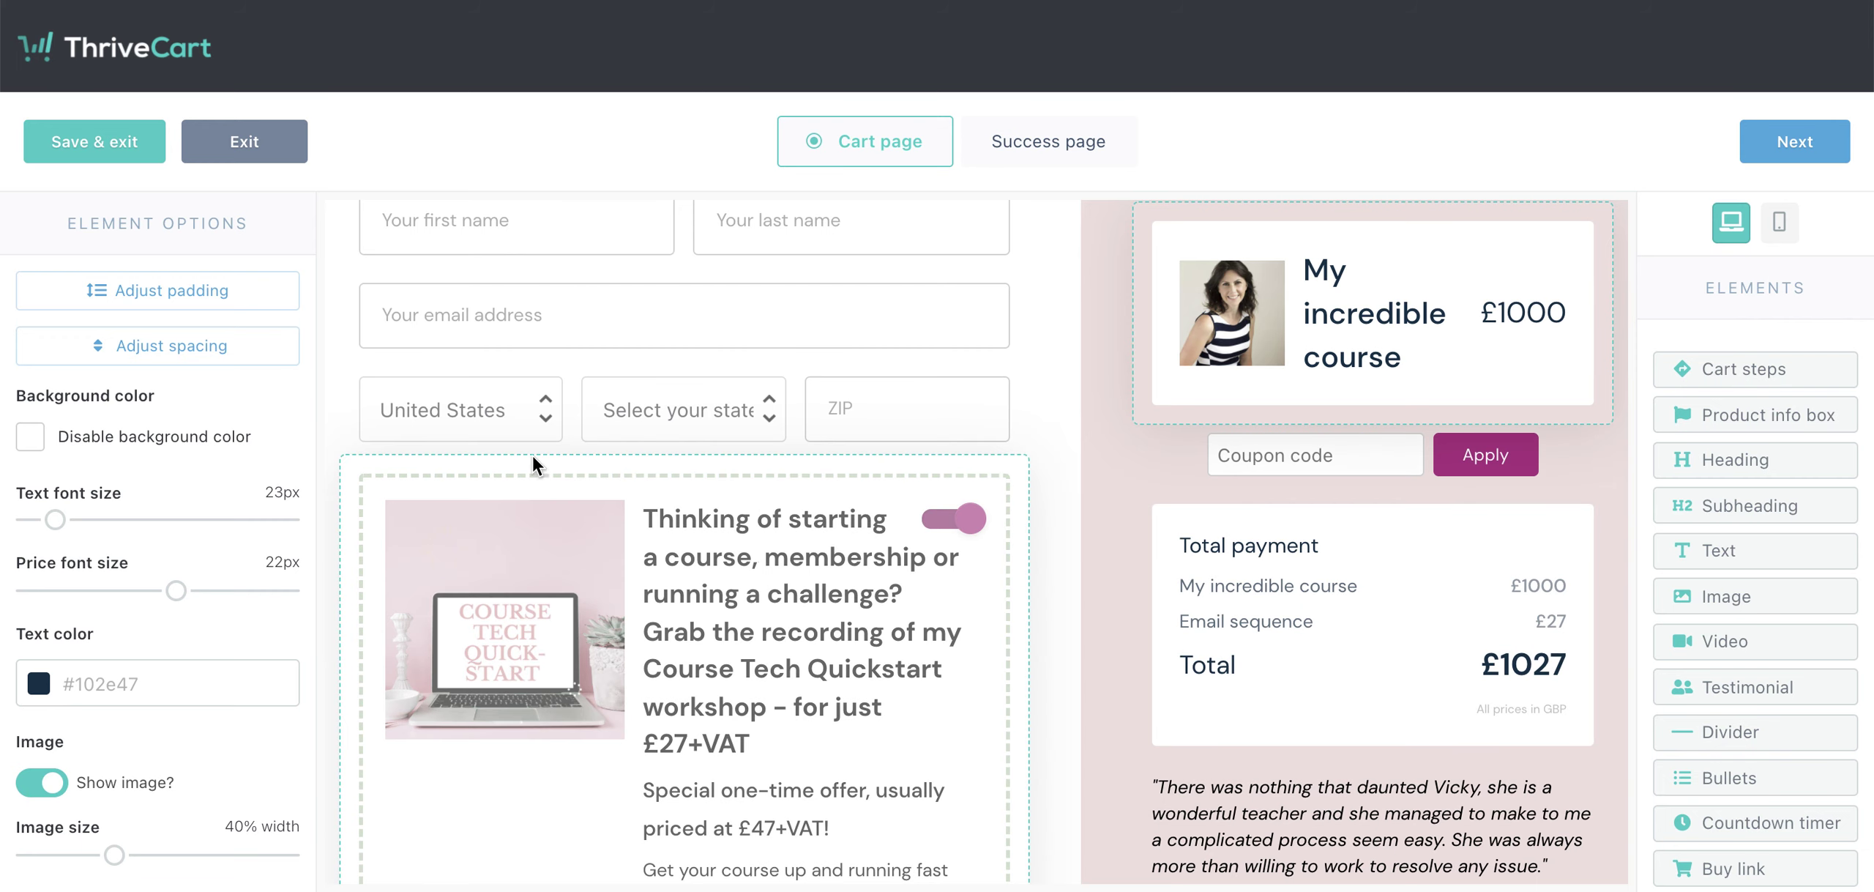
{"action": "scroll", "coordinate": [679, 654], "scroll_direction": "down", "scroll_amount": 2}
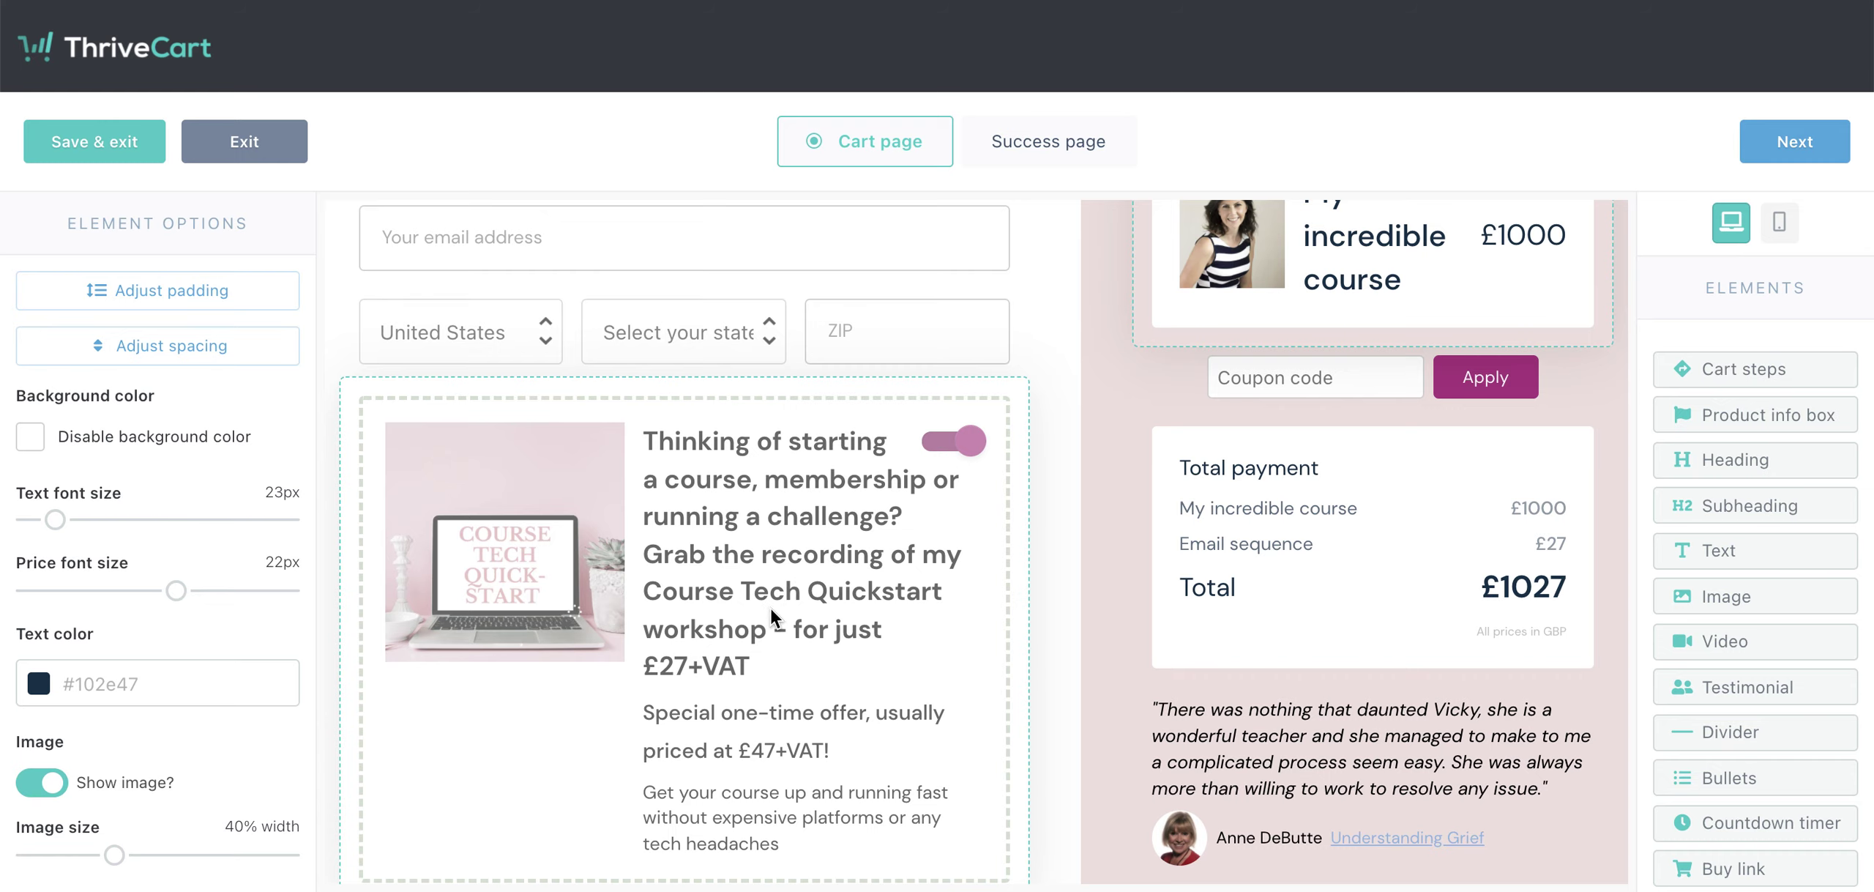
{"action": "scroll", "coordinate": [770, 609], "scroll_direction": "down", "scroll_amount": 1}
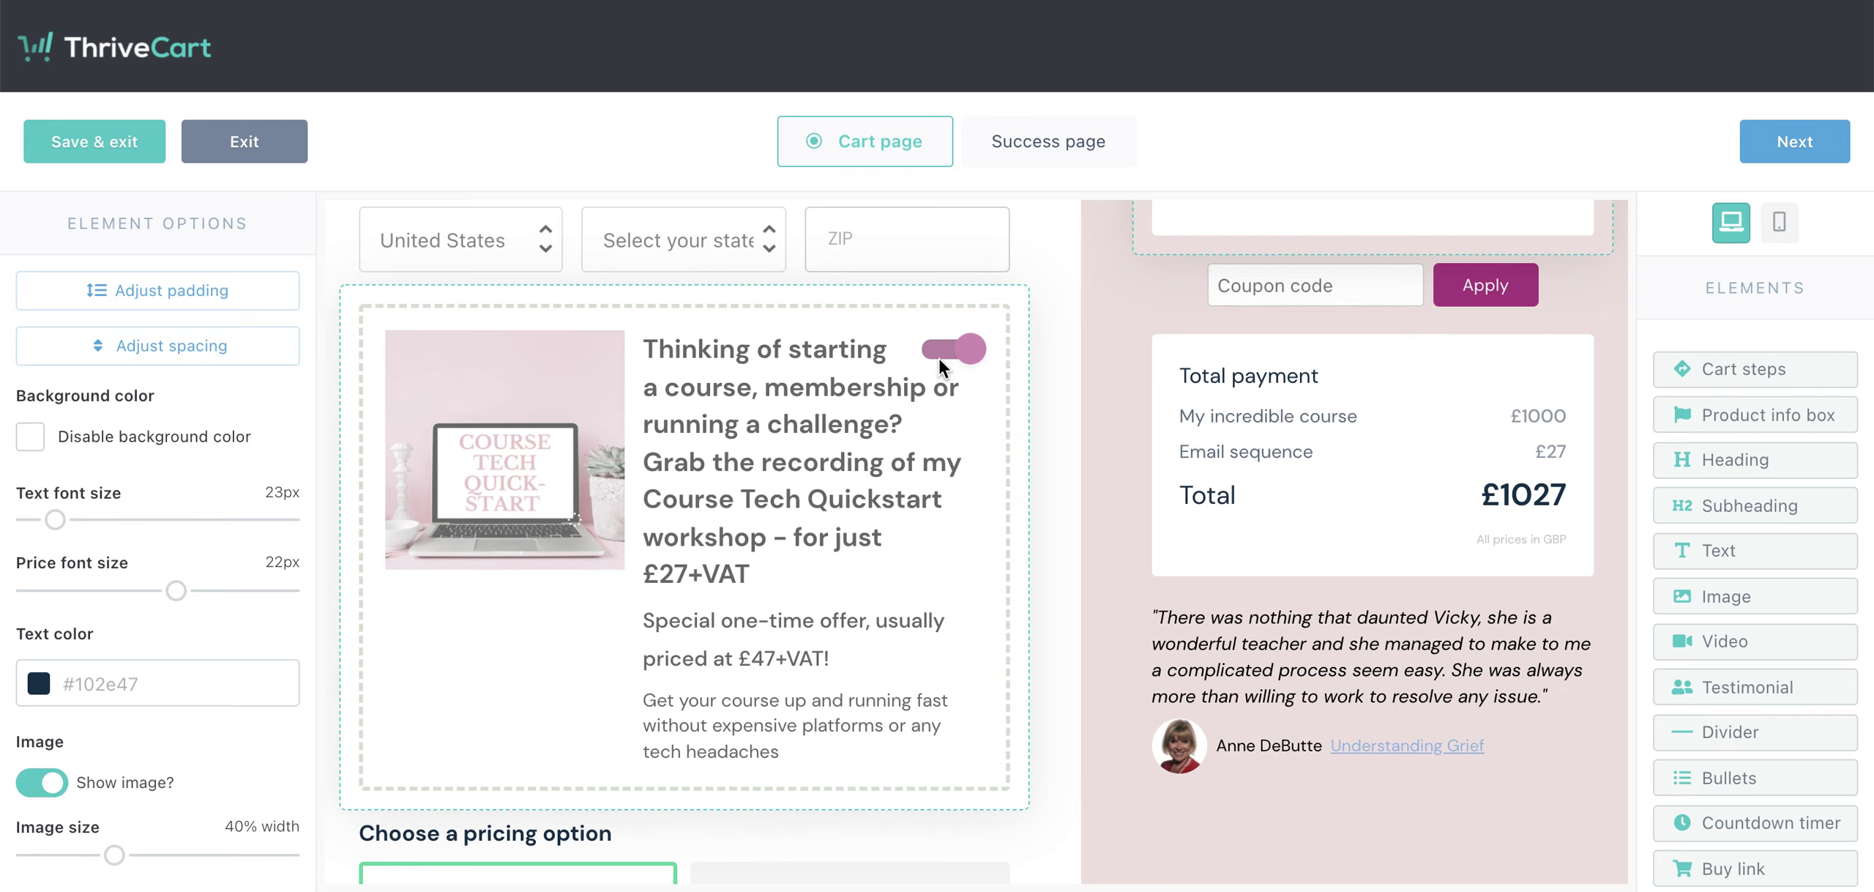
{"action": "scroll", "coordinate": [956, 401], "scroll_direction": "down", "scroll_amount": 3}
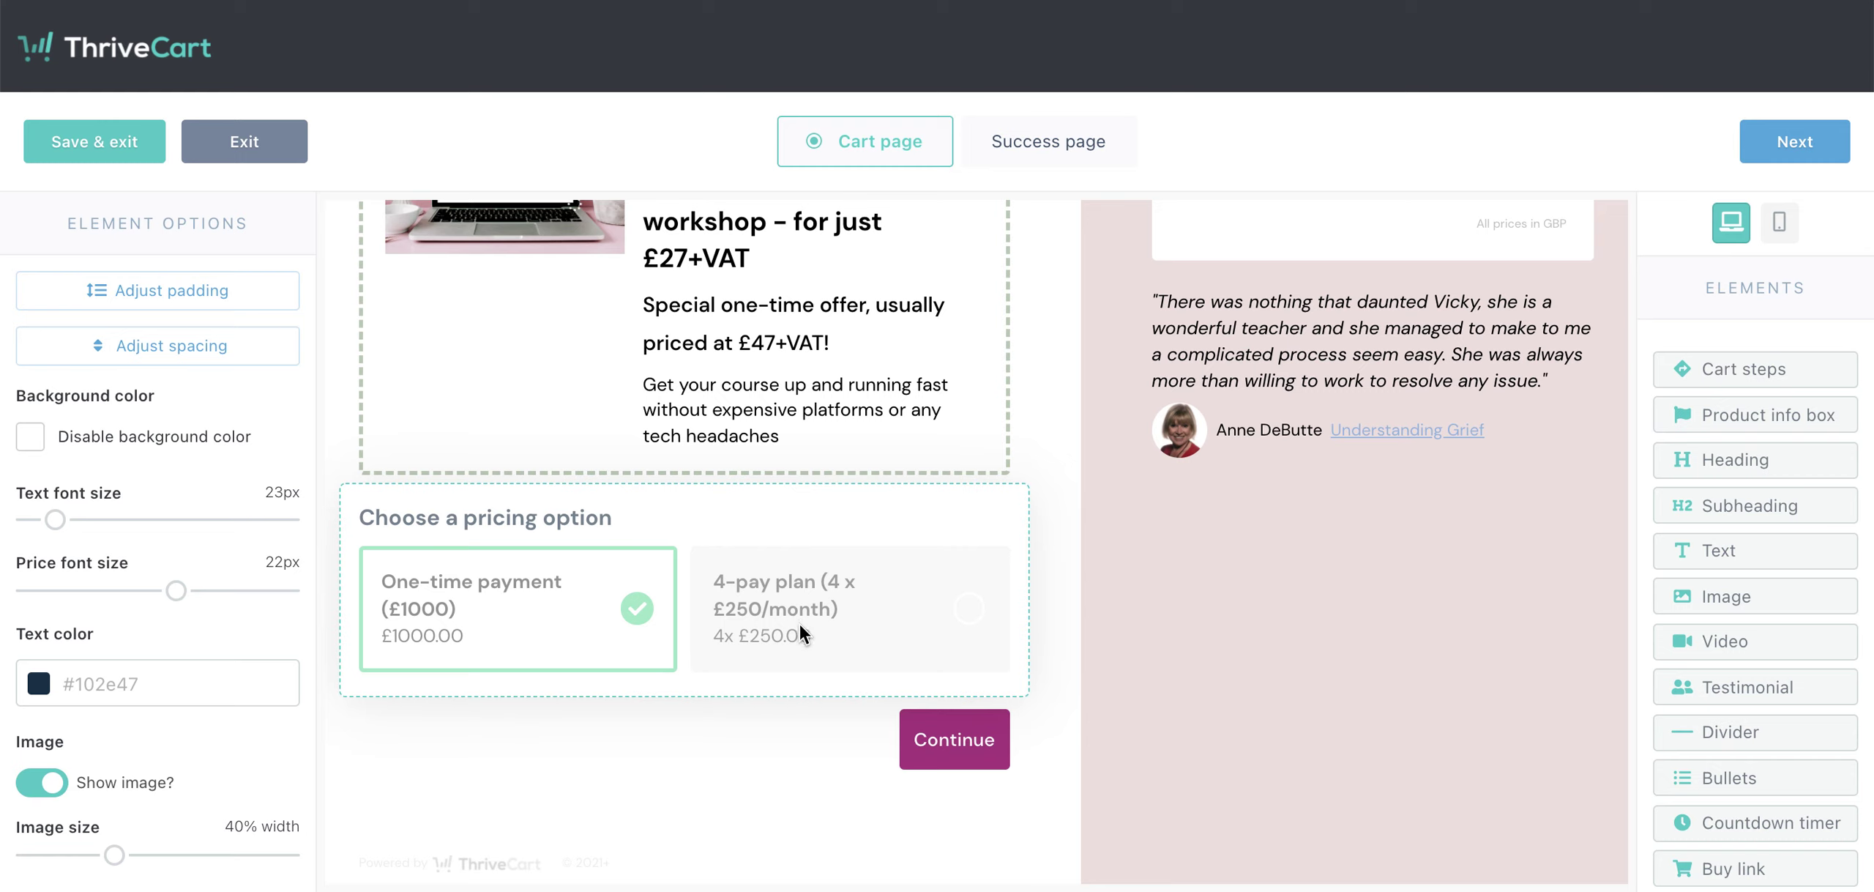
- Set the pricing options block's Selected color to pink #E06592
{"action": "left_click", "coordinate": [531, 644]}
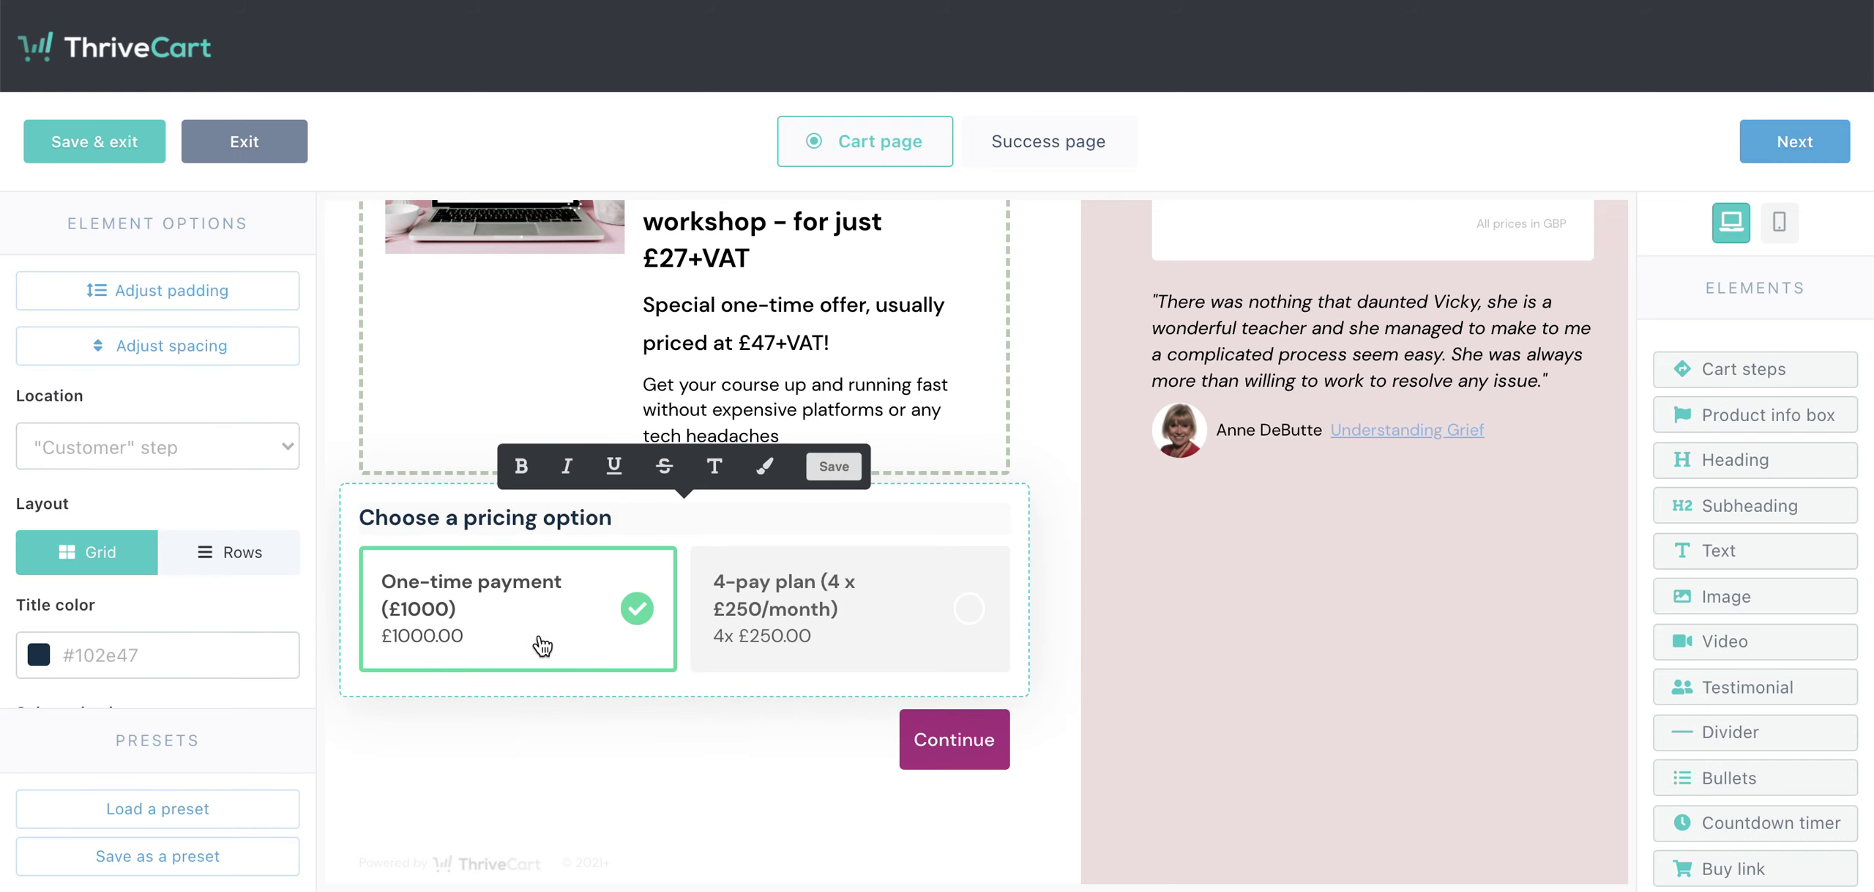
{"action": "scroll", "coordinate": [189, 655], "scroll_direction": "down", "scroll_amount": 3}
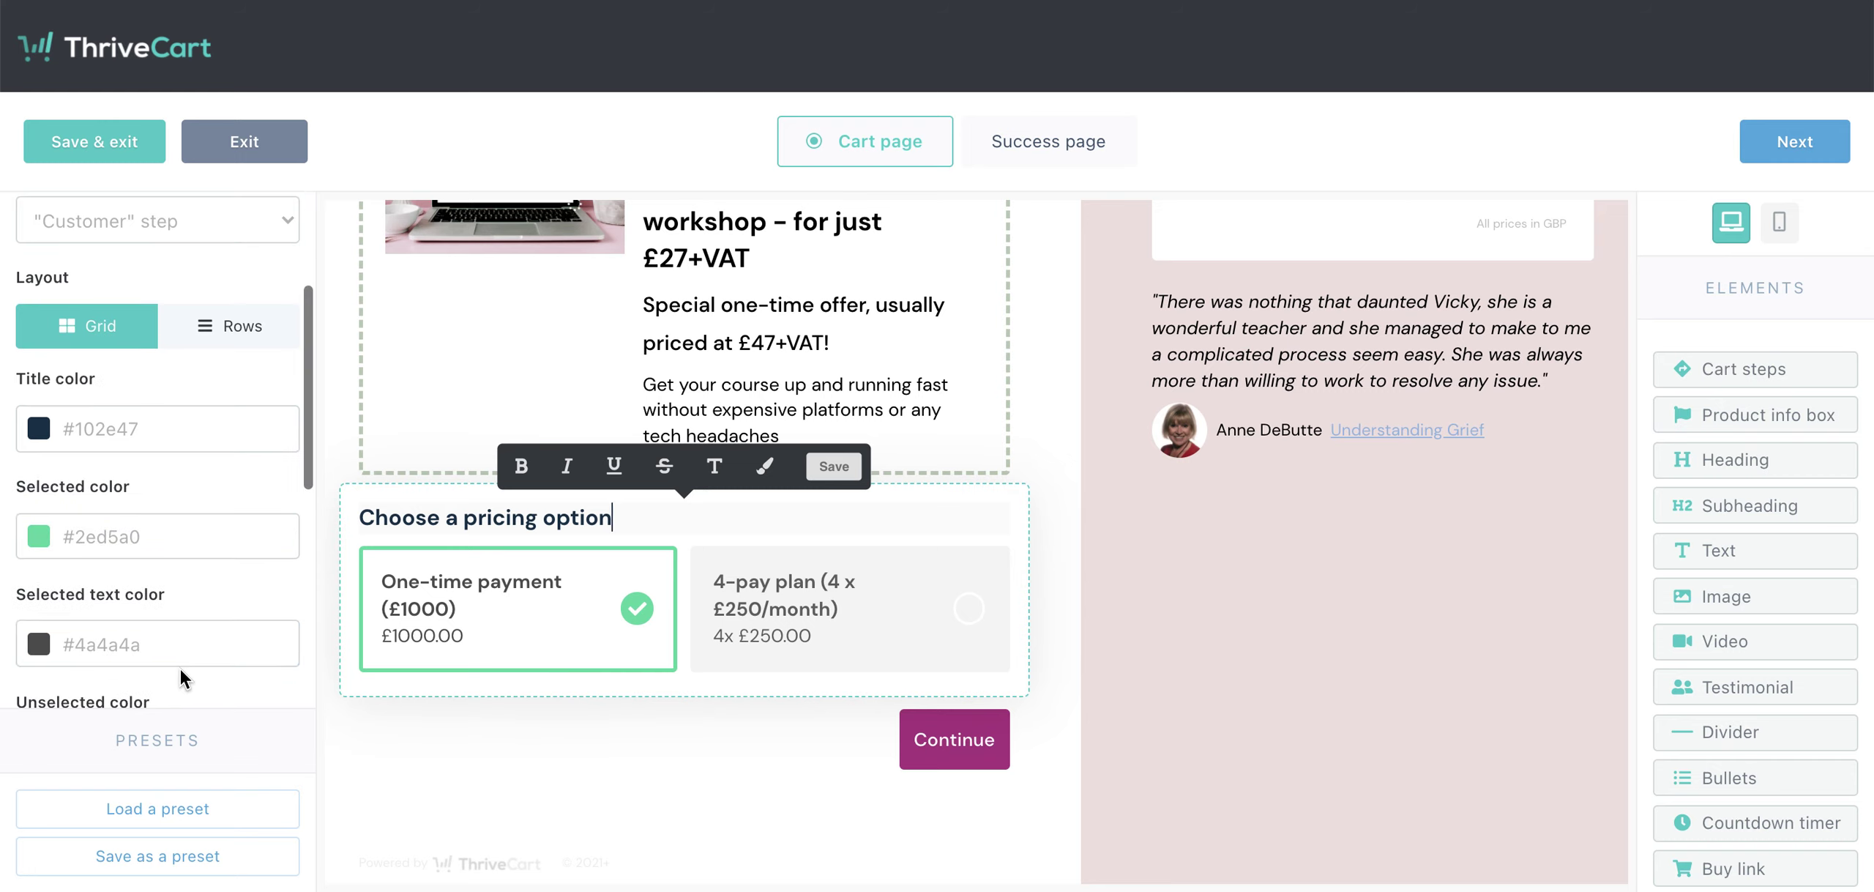
{"action": "left_click", "coordinate": [89, 539]}
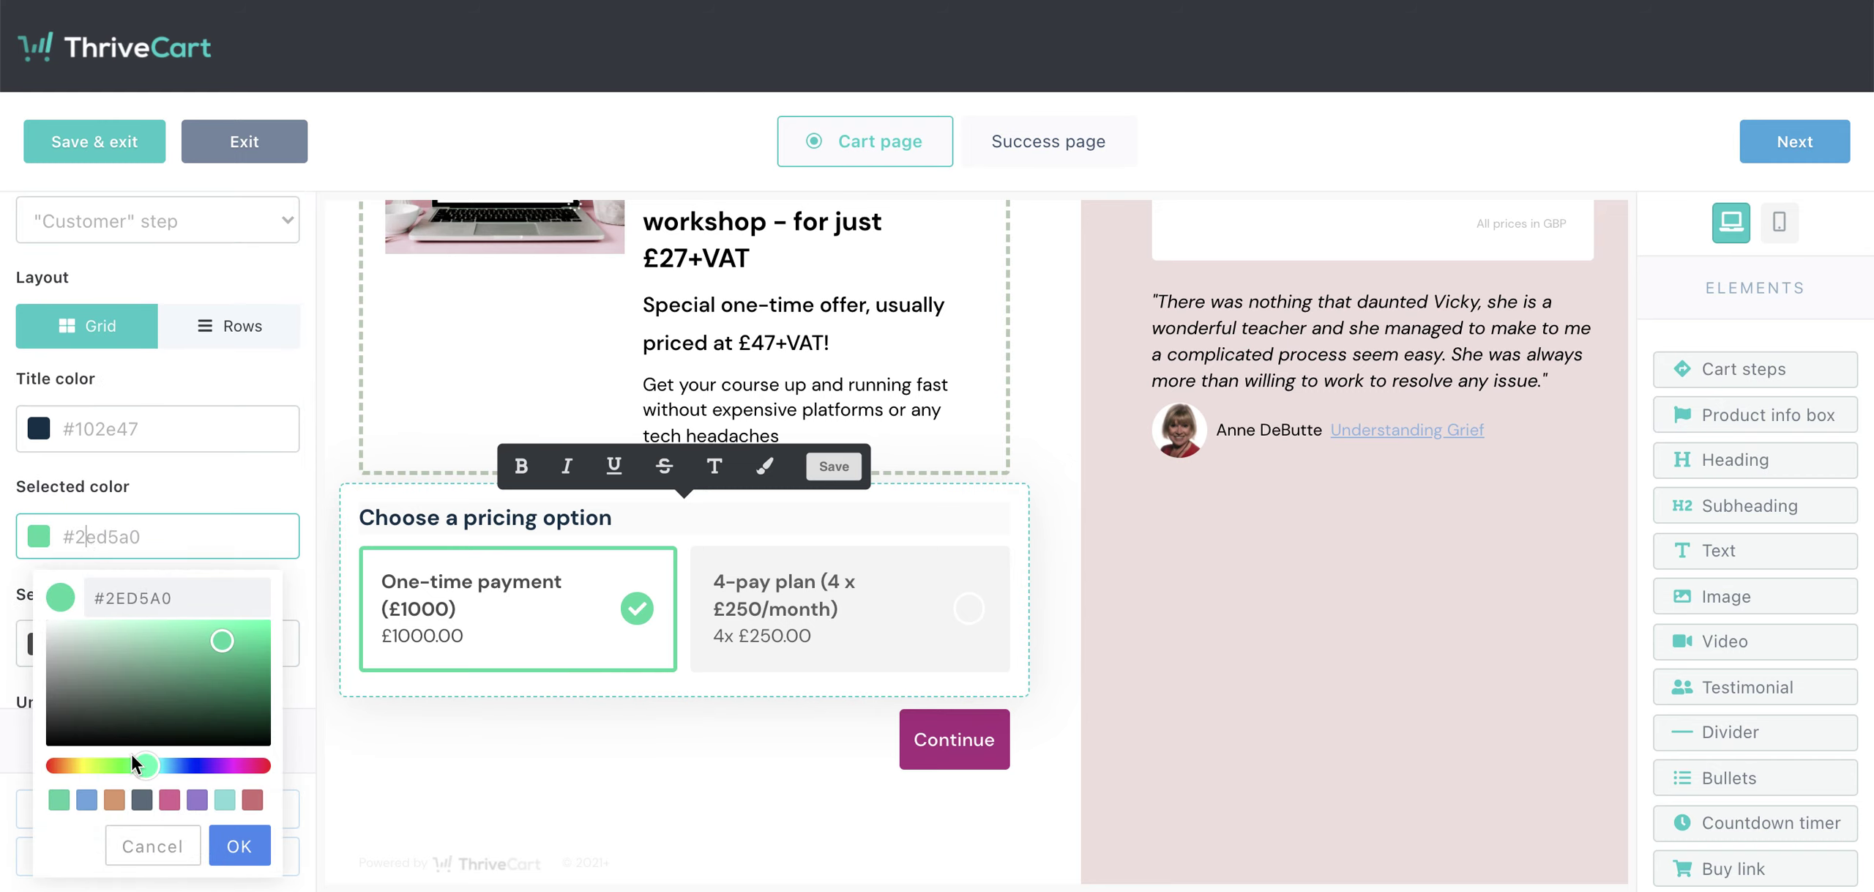
{"action": "left_click", "coordinate": [169, 801]}
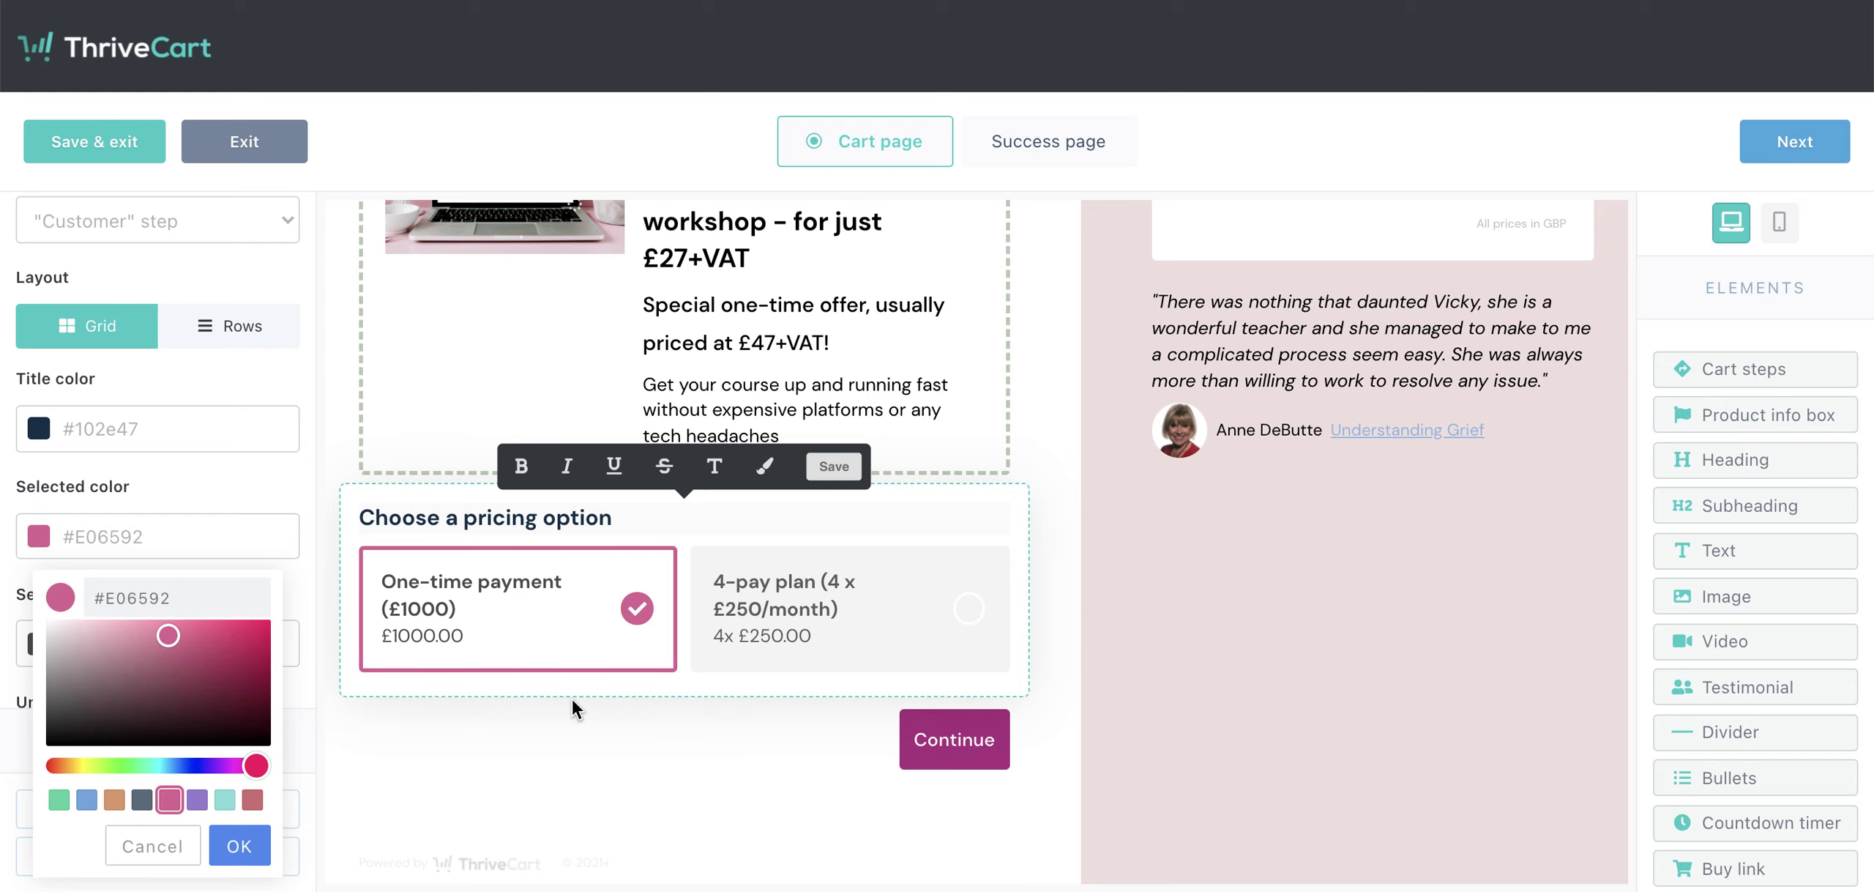
{"action": "left_click", "coordinate": [552, 744]}
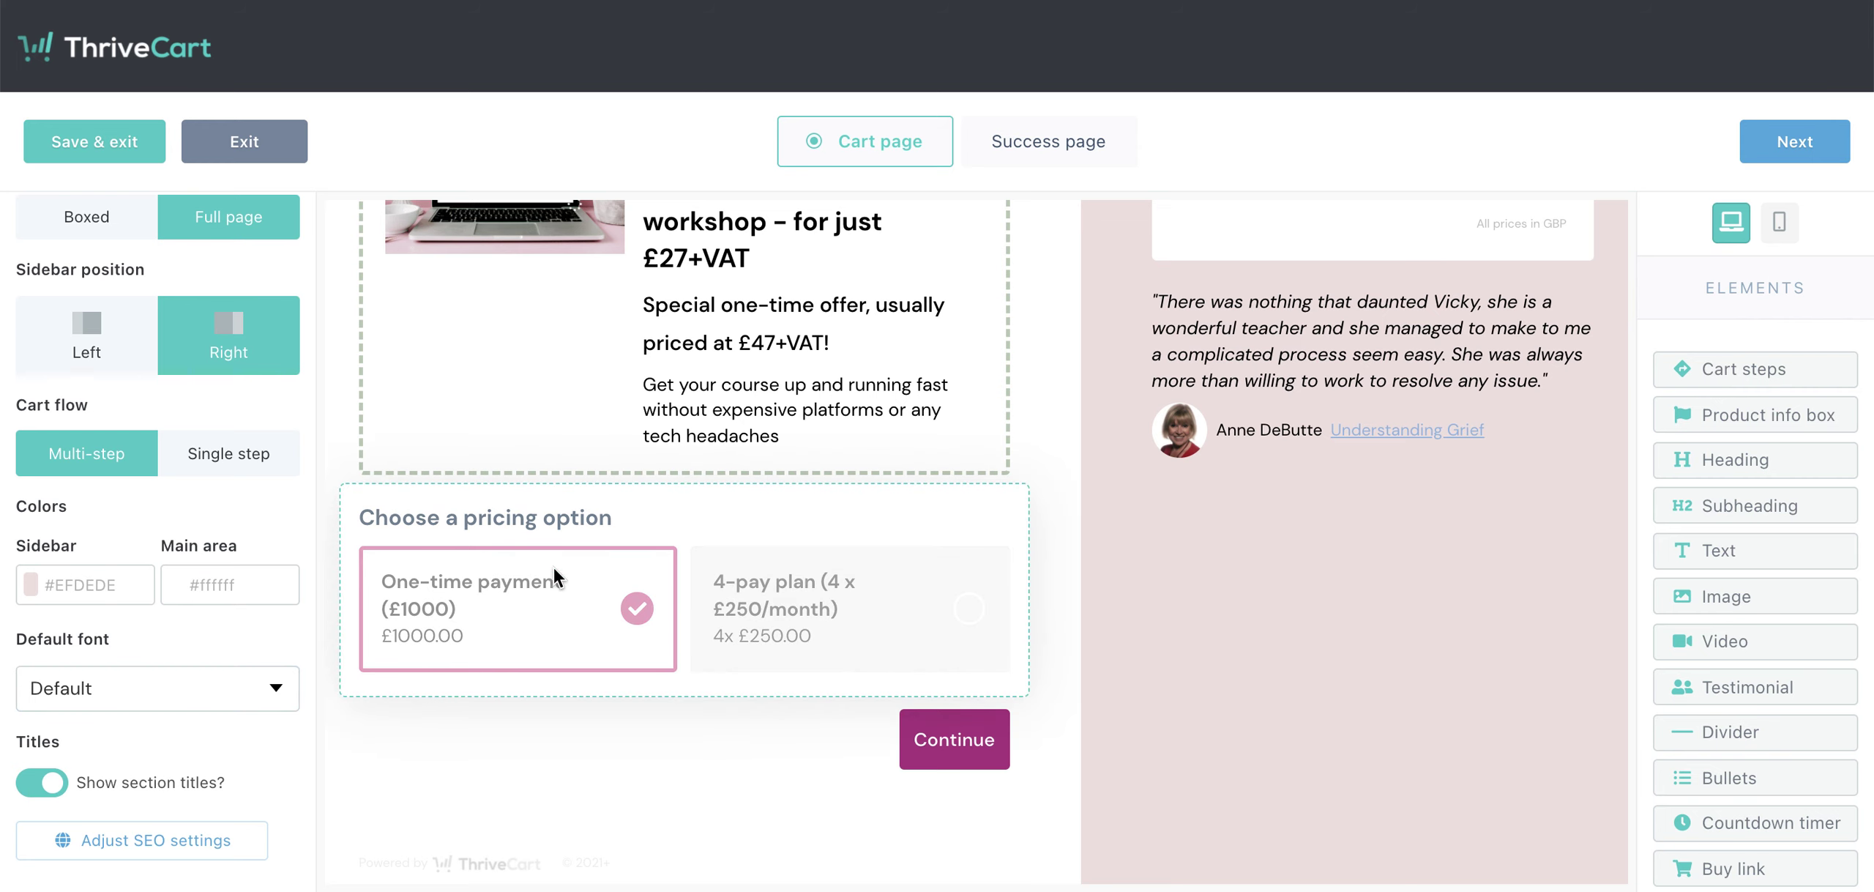
{"action": "scroll", "coordinate": [571, 541], "scroll_direction": "up", "scroll_amount": 2}
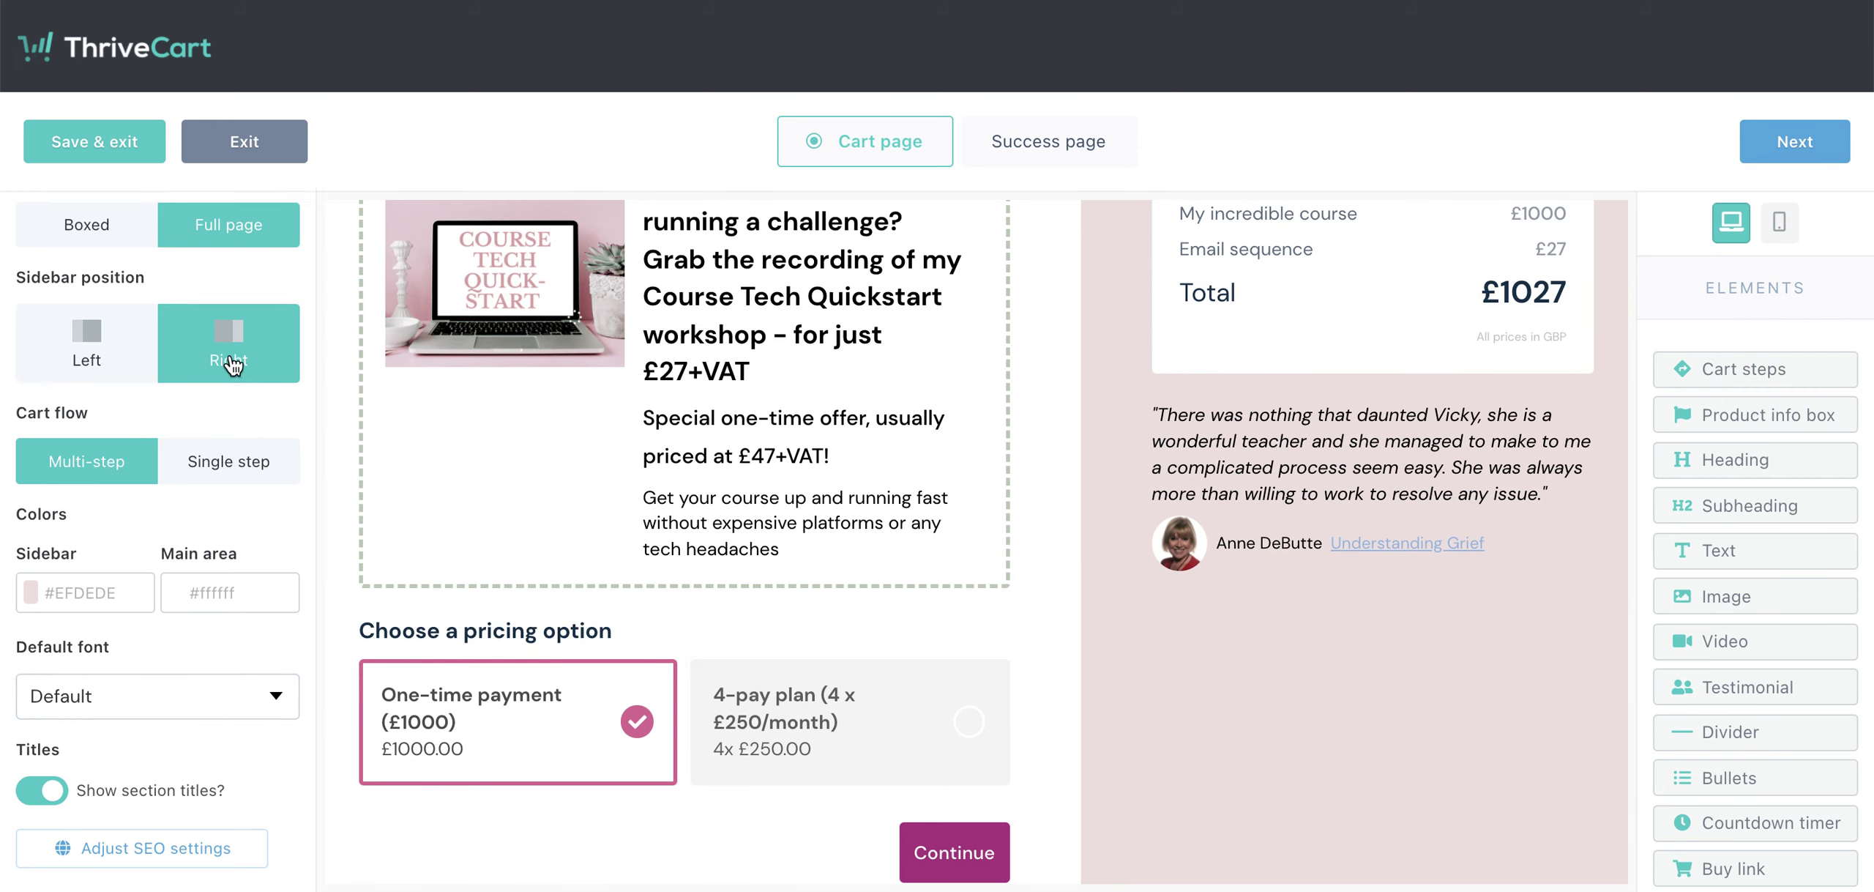
{"action": "scroll", "coordinate": [229, 344], "scroll_direction": "up", "scroll_amount": 3}
{"action": "scroll", "coordinate": [657, 299], "scroll_direction": "up", "scroll_amount": 1}
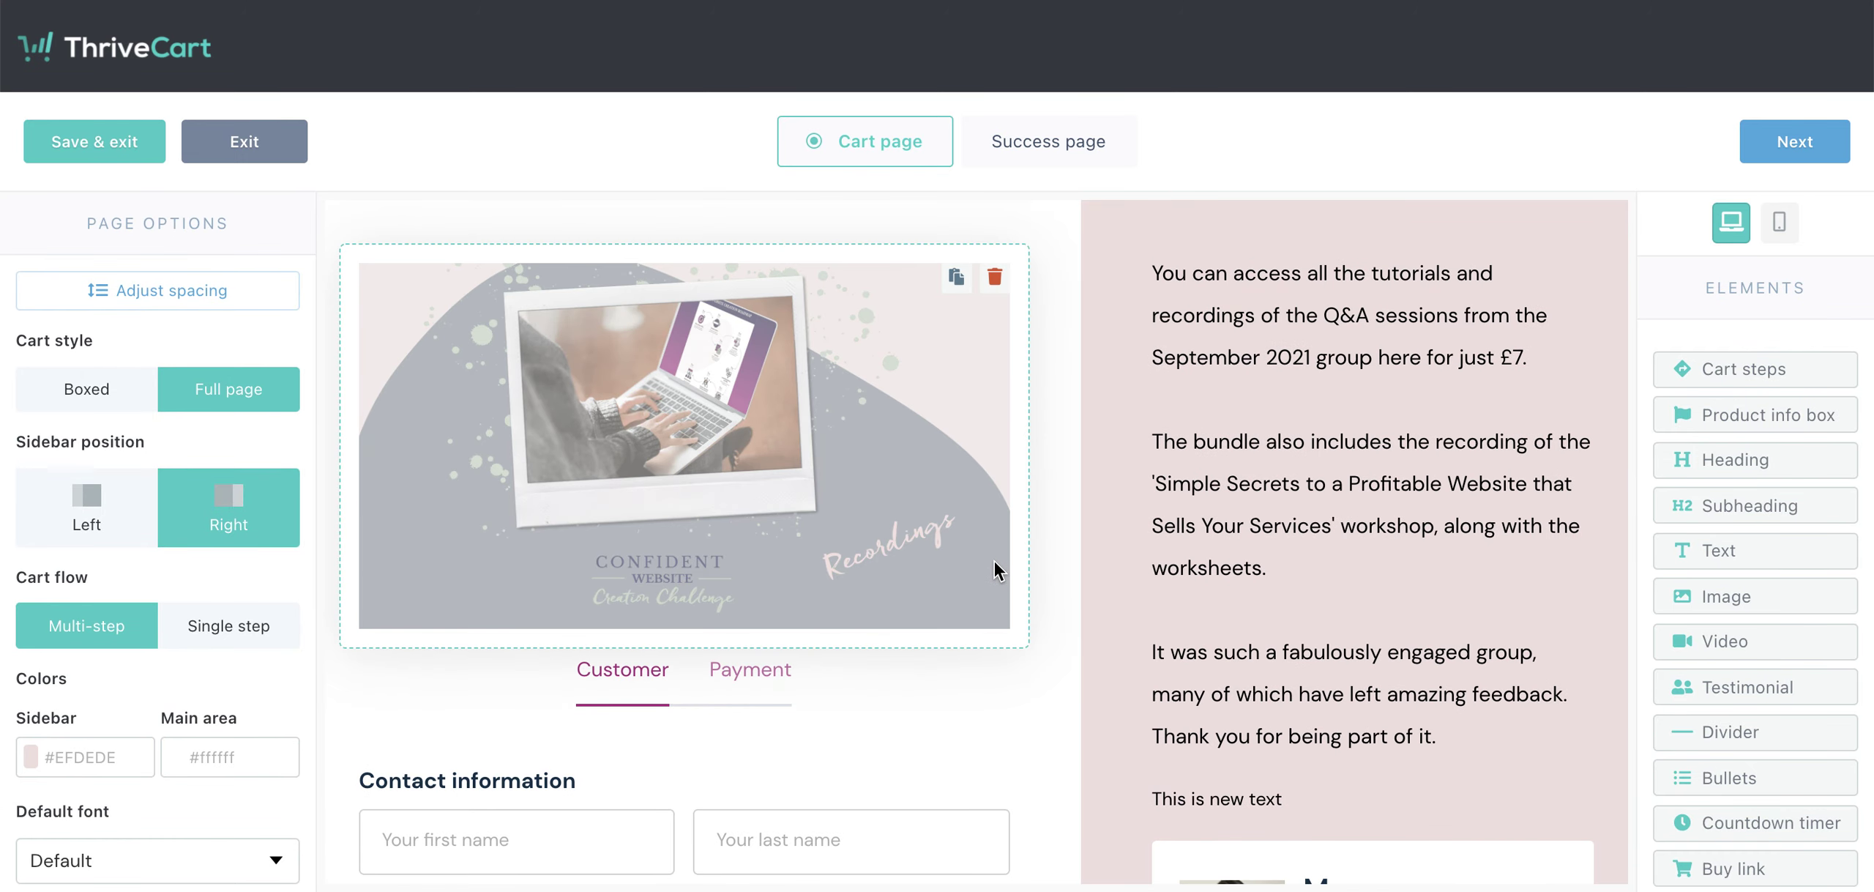
- Advance the cart preview to the Payment step with Credit card, PayPal and Complete Order
{"action": "scroll", "coordinate": [927, 606], "scroll_direction": "down", "scroll_amount": 1}
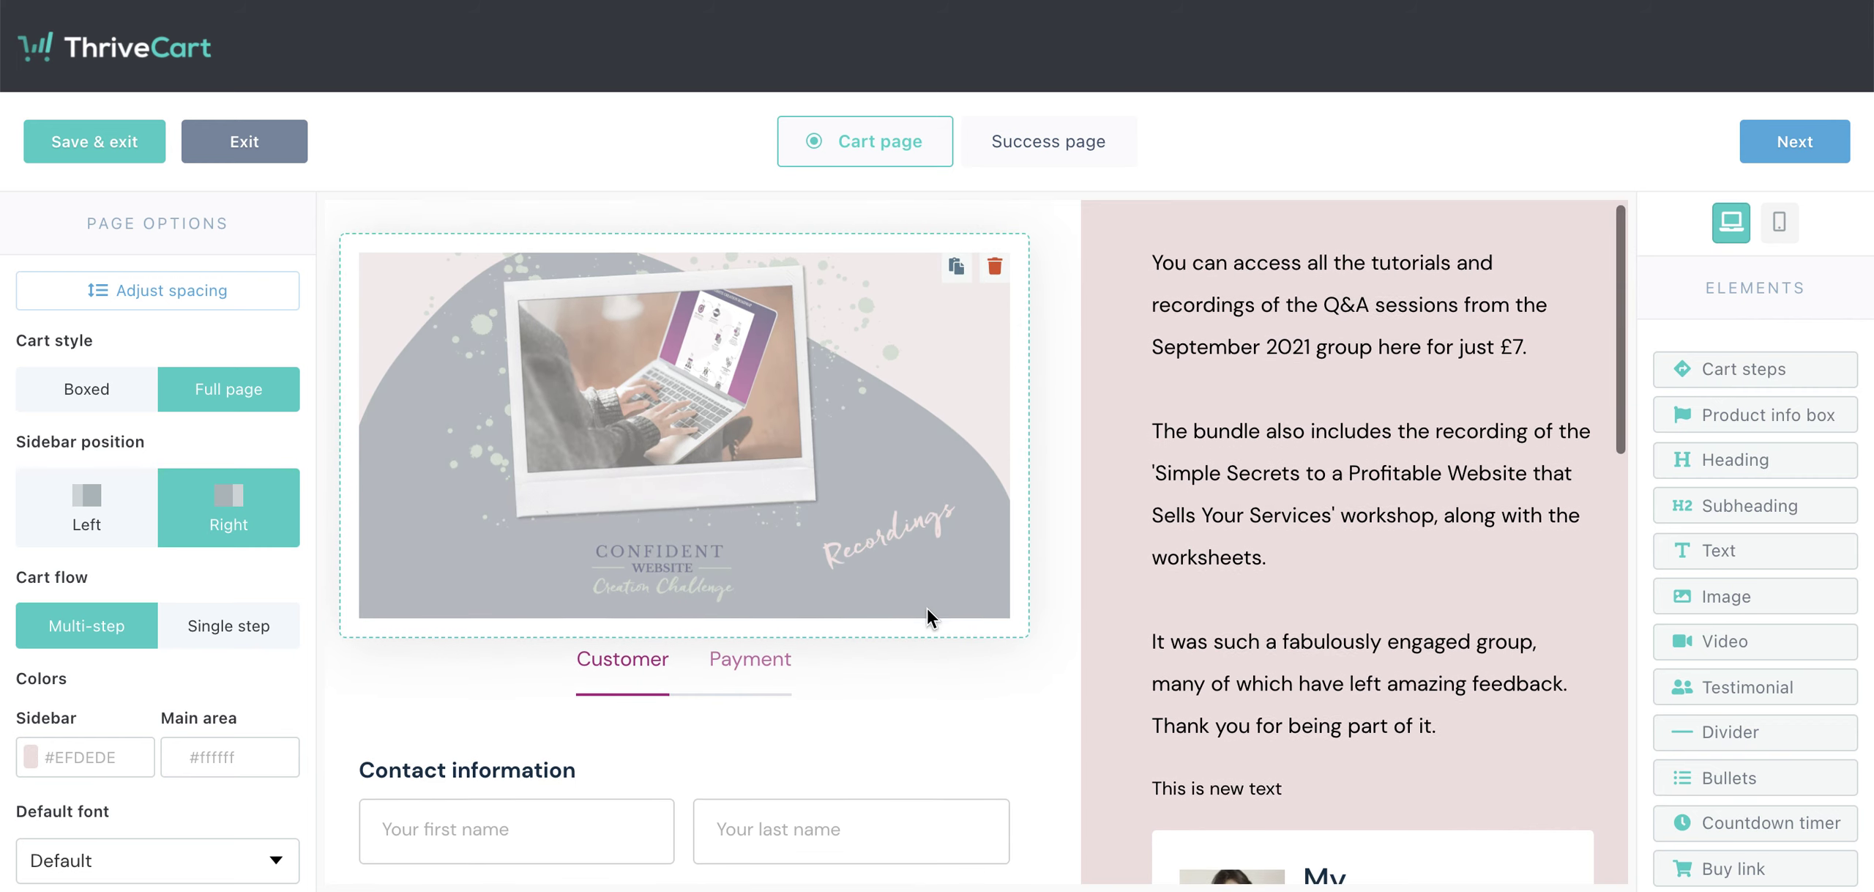
{"action": "scroll", "coordinate": [890, 489], "scroll_direction": "up", "scroll_amount": 1}
{"action": "scroll", "coordinate": [677, 583], "scroll_direction": "down", "scroll_amount": 5}
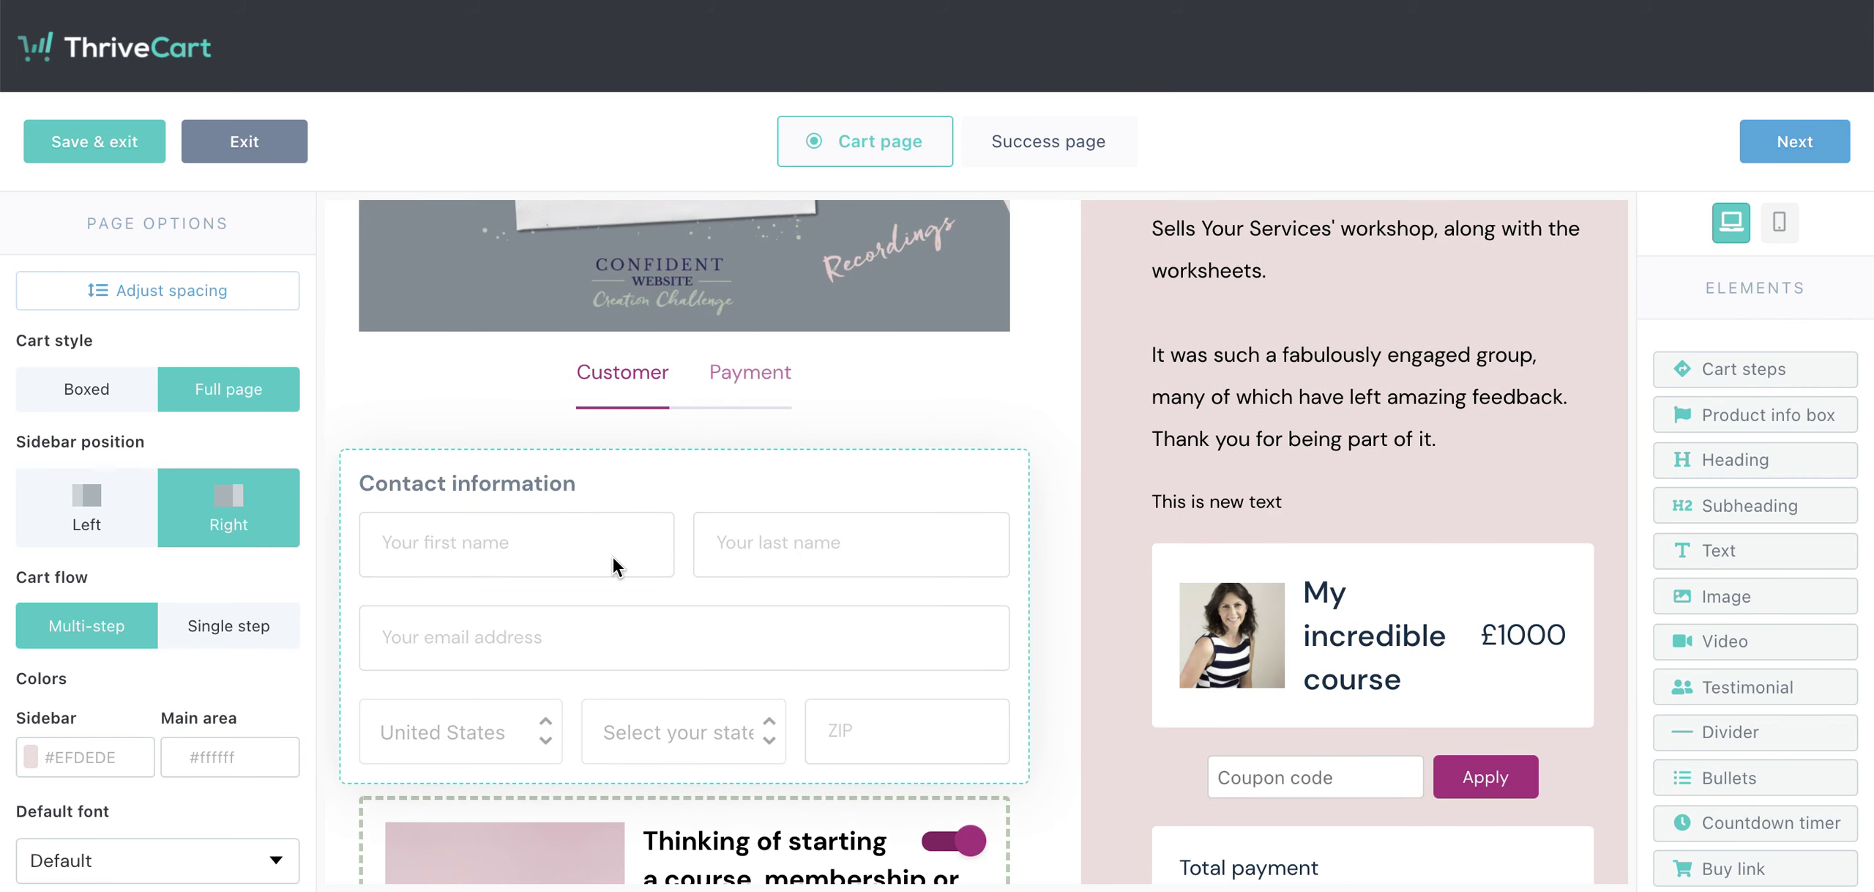
{"action": "left_click", "coordinate": [1801, 155]}
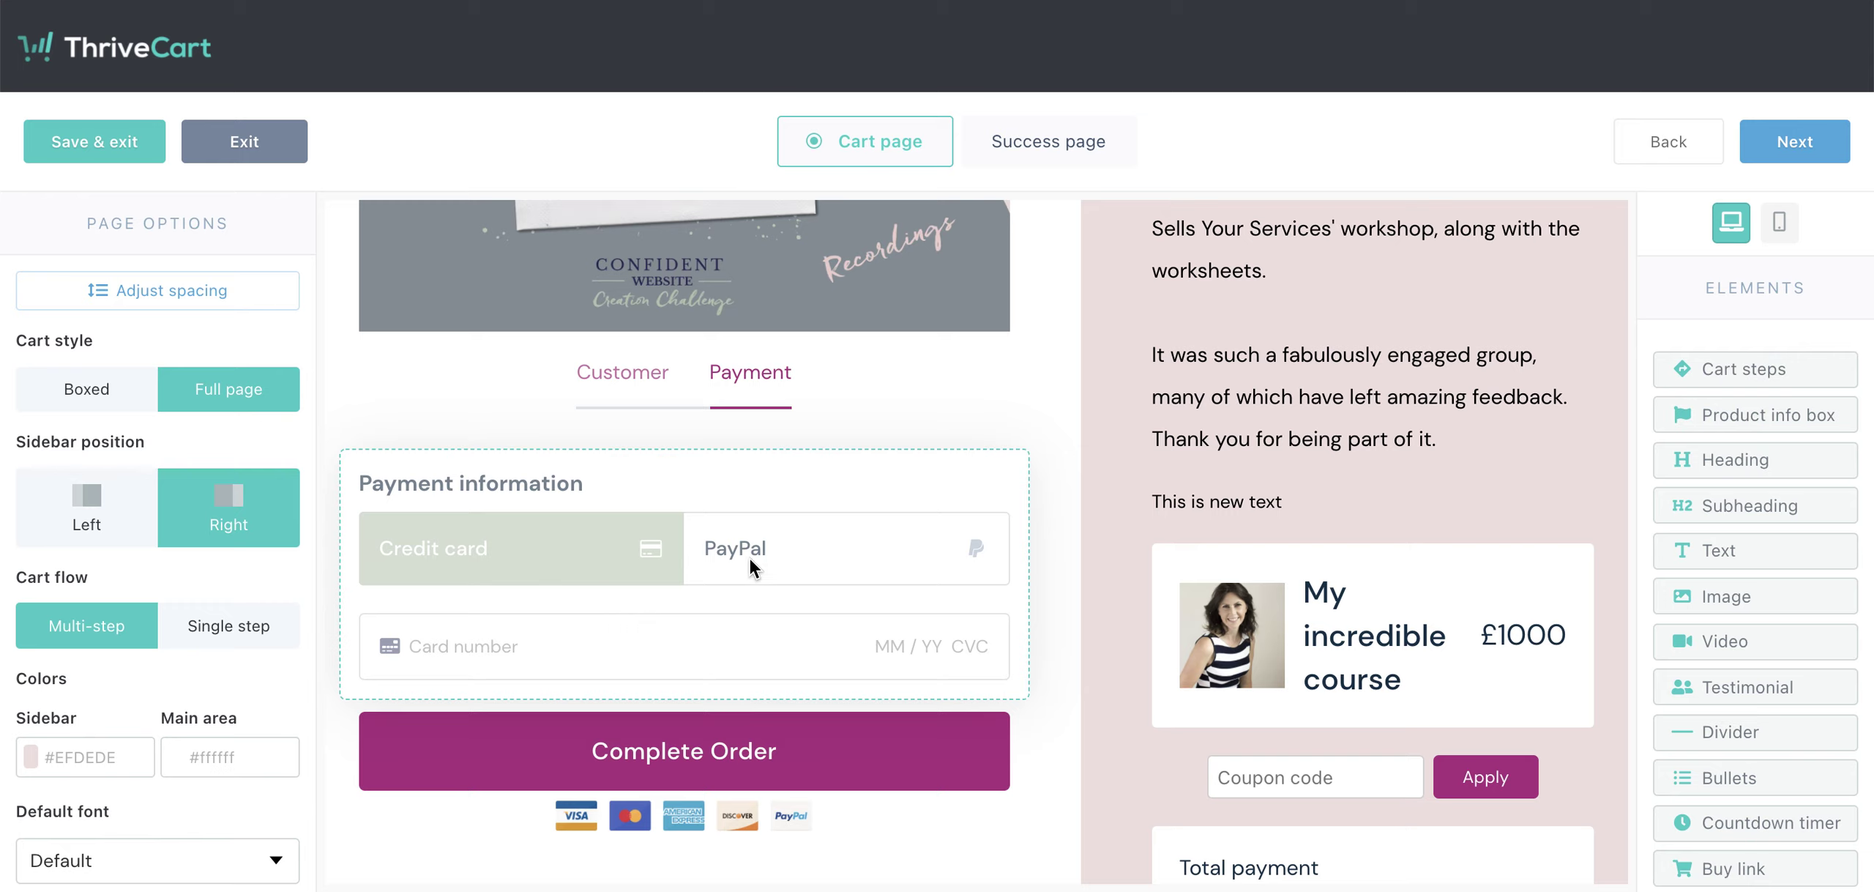
{"action": "scroll", "coordinate": [754, 583], "scroll_direction": "down", "scroll_amount": 2}
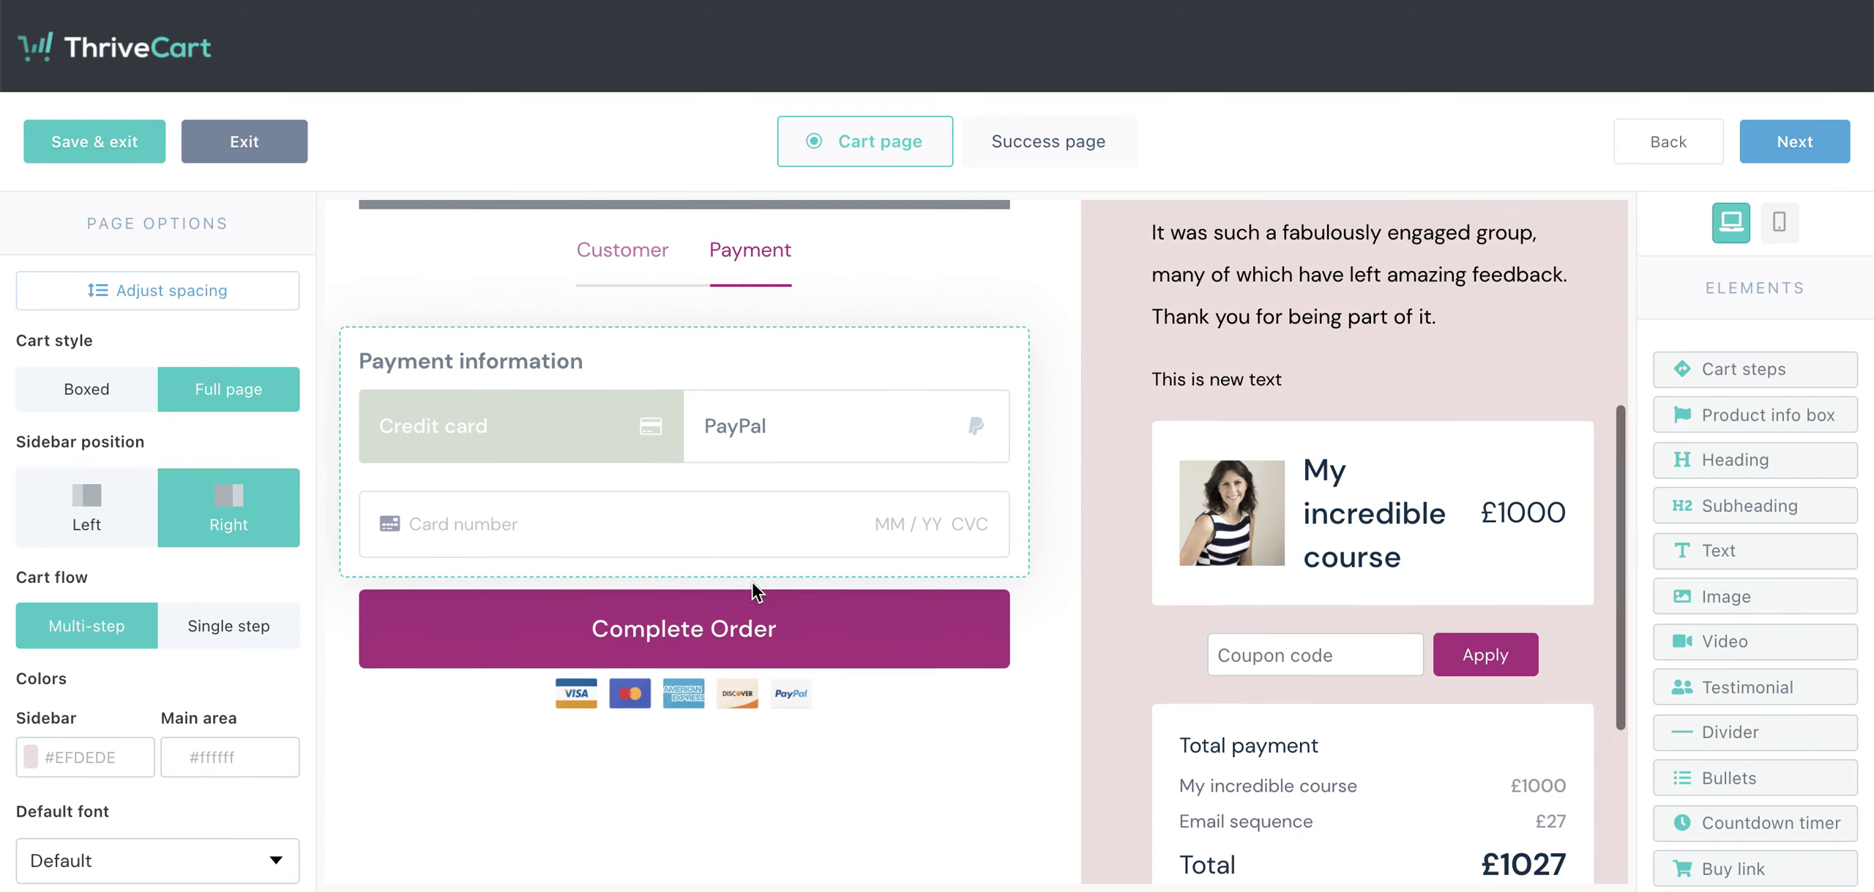
{"action": "scroll", "coordinate": [770, 654], "scroll_direction": "down", "scroll_amount": 2}
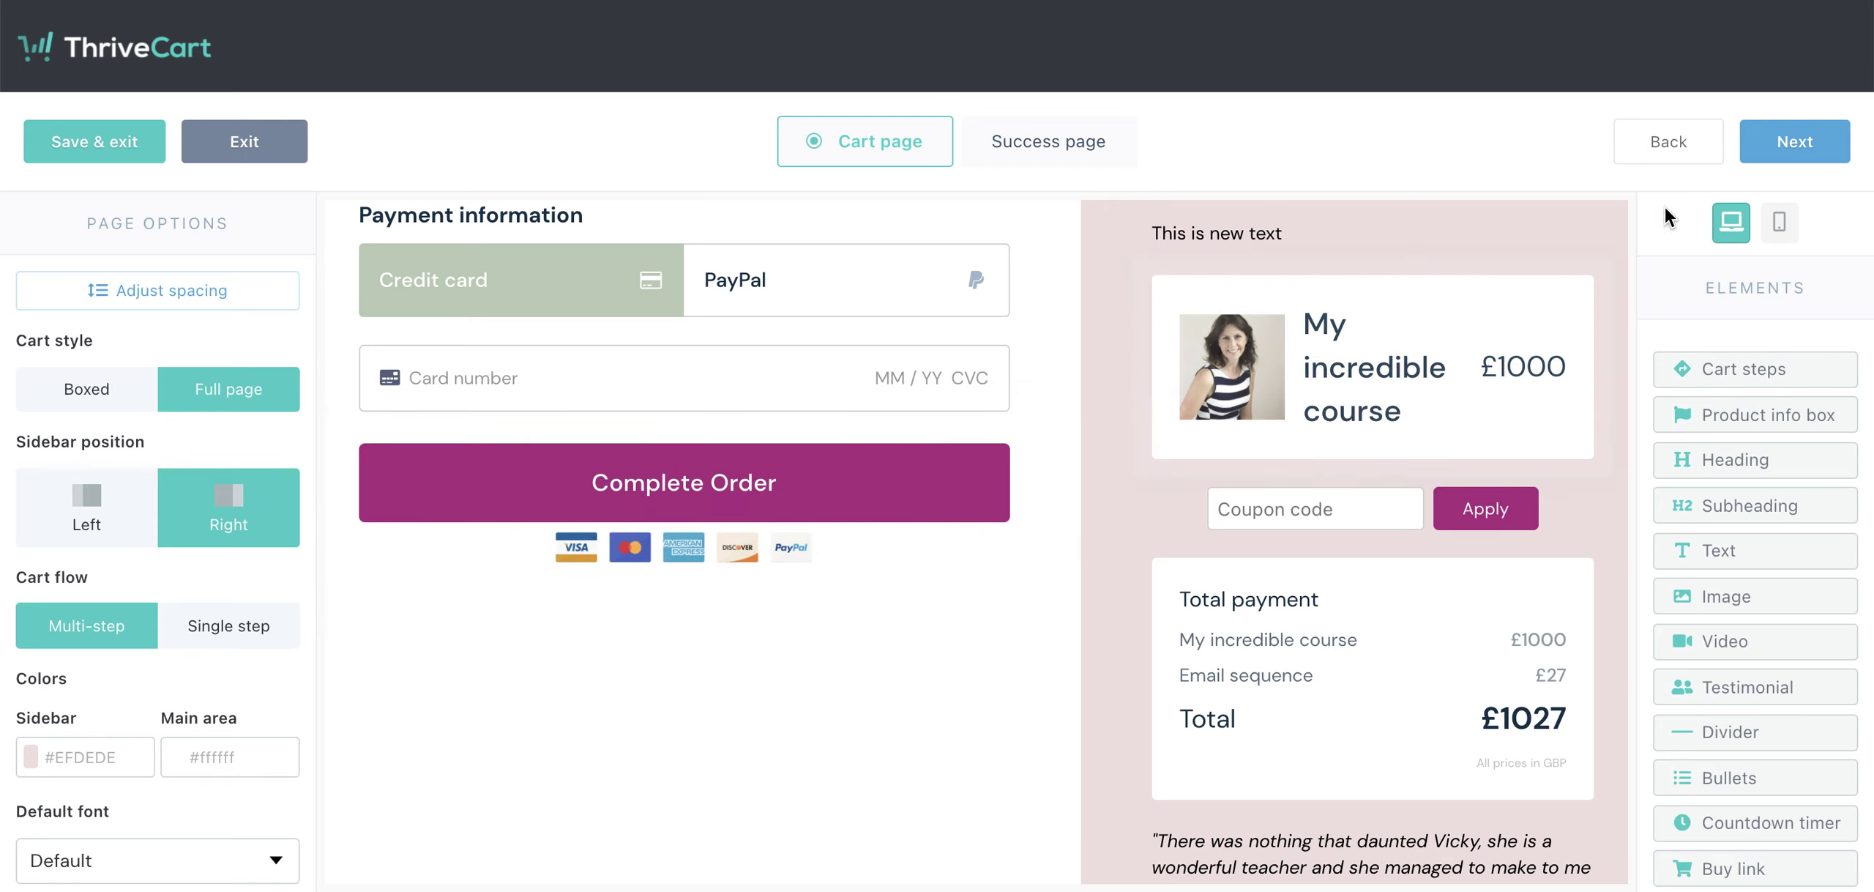
- Review the copied success page, then save the cart design with Complete
{"action": "left_click", "coordinate": [1801, 142]}
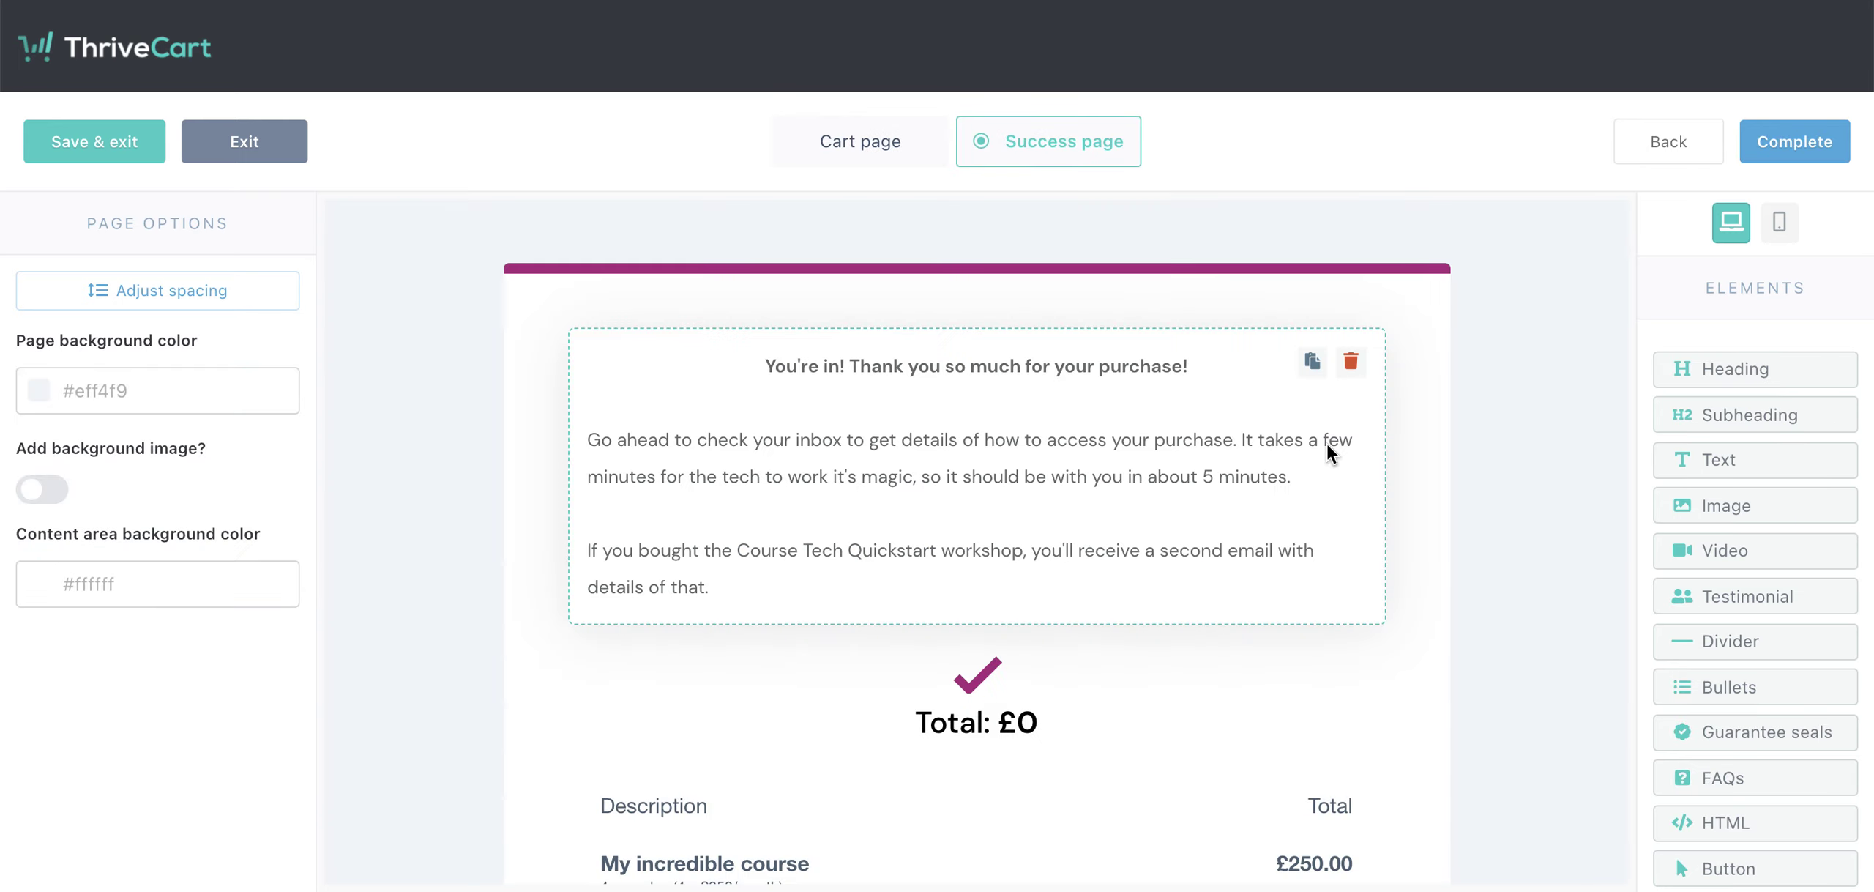
{"action": "scroll", "coordinate": [1227, 585], "scroll_direction": "down", "scroll_amount": 3}
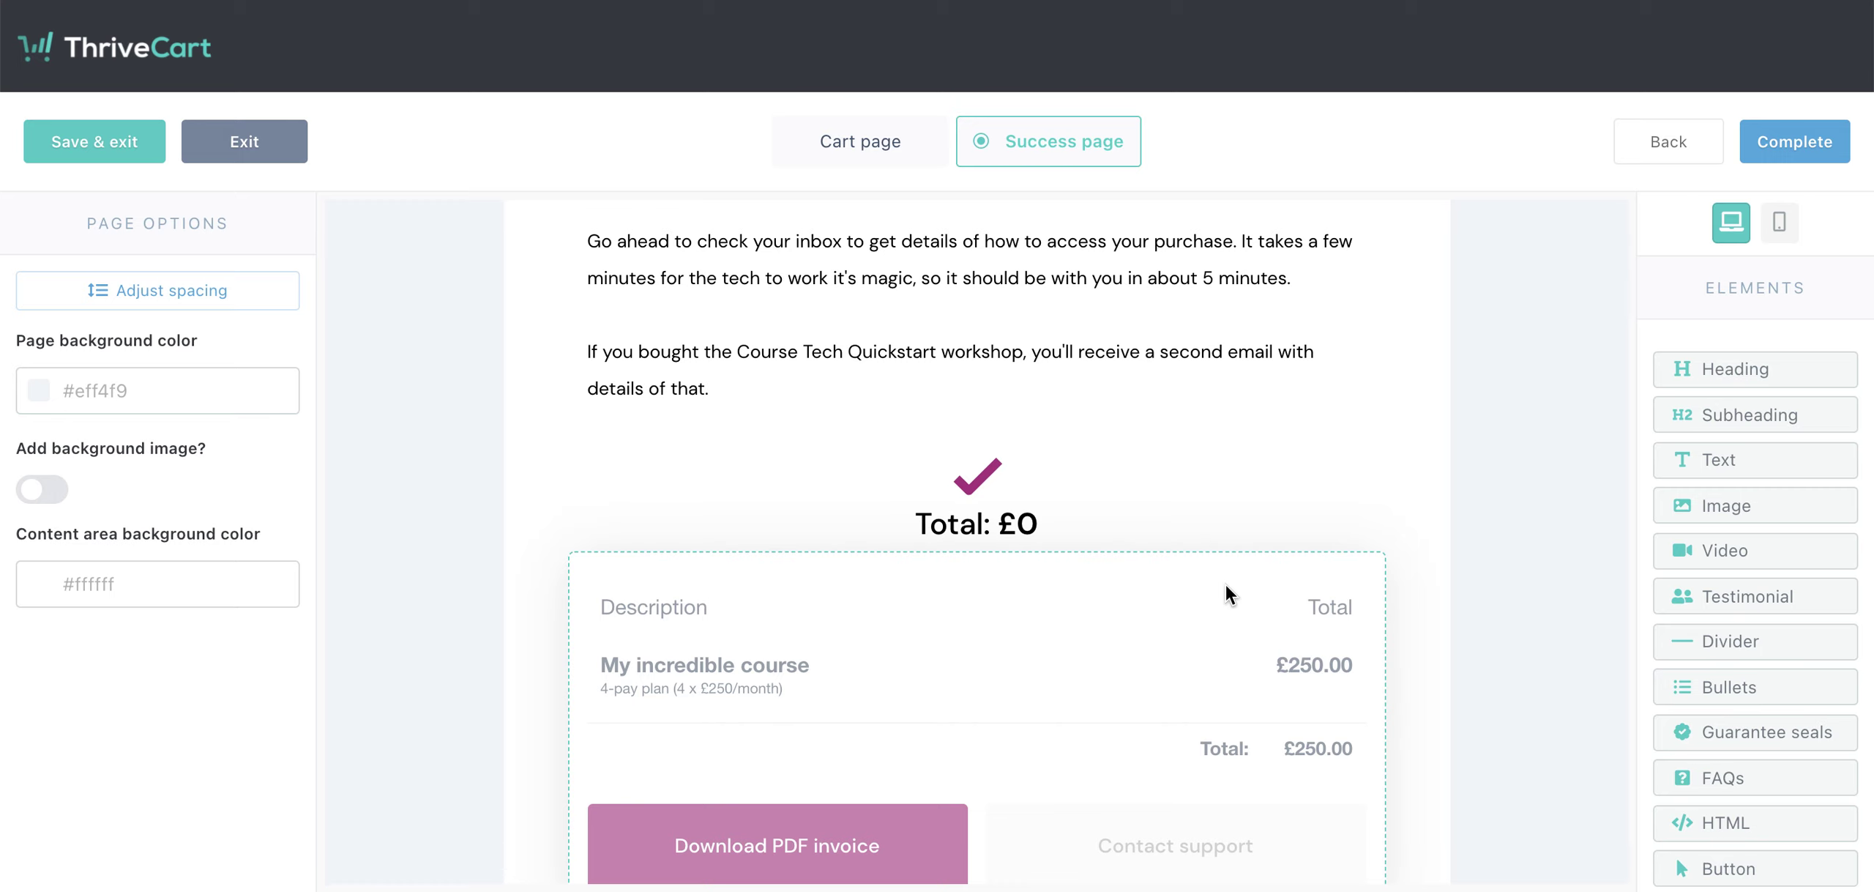
{"action": "scroll", "coordinate": [1244, 535], "scroll_direction": "up", "scroll_amount": 3}
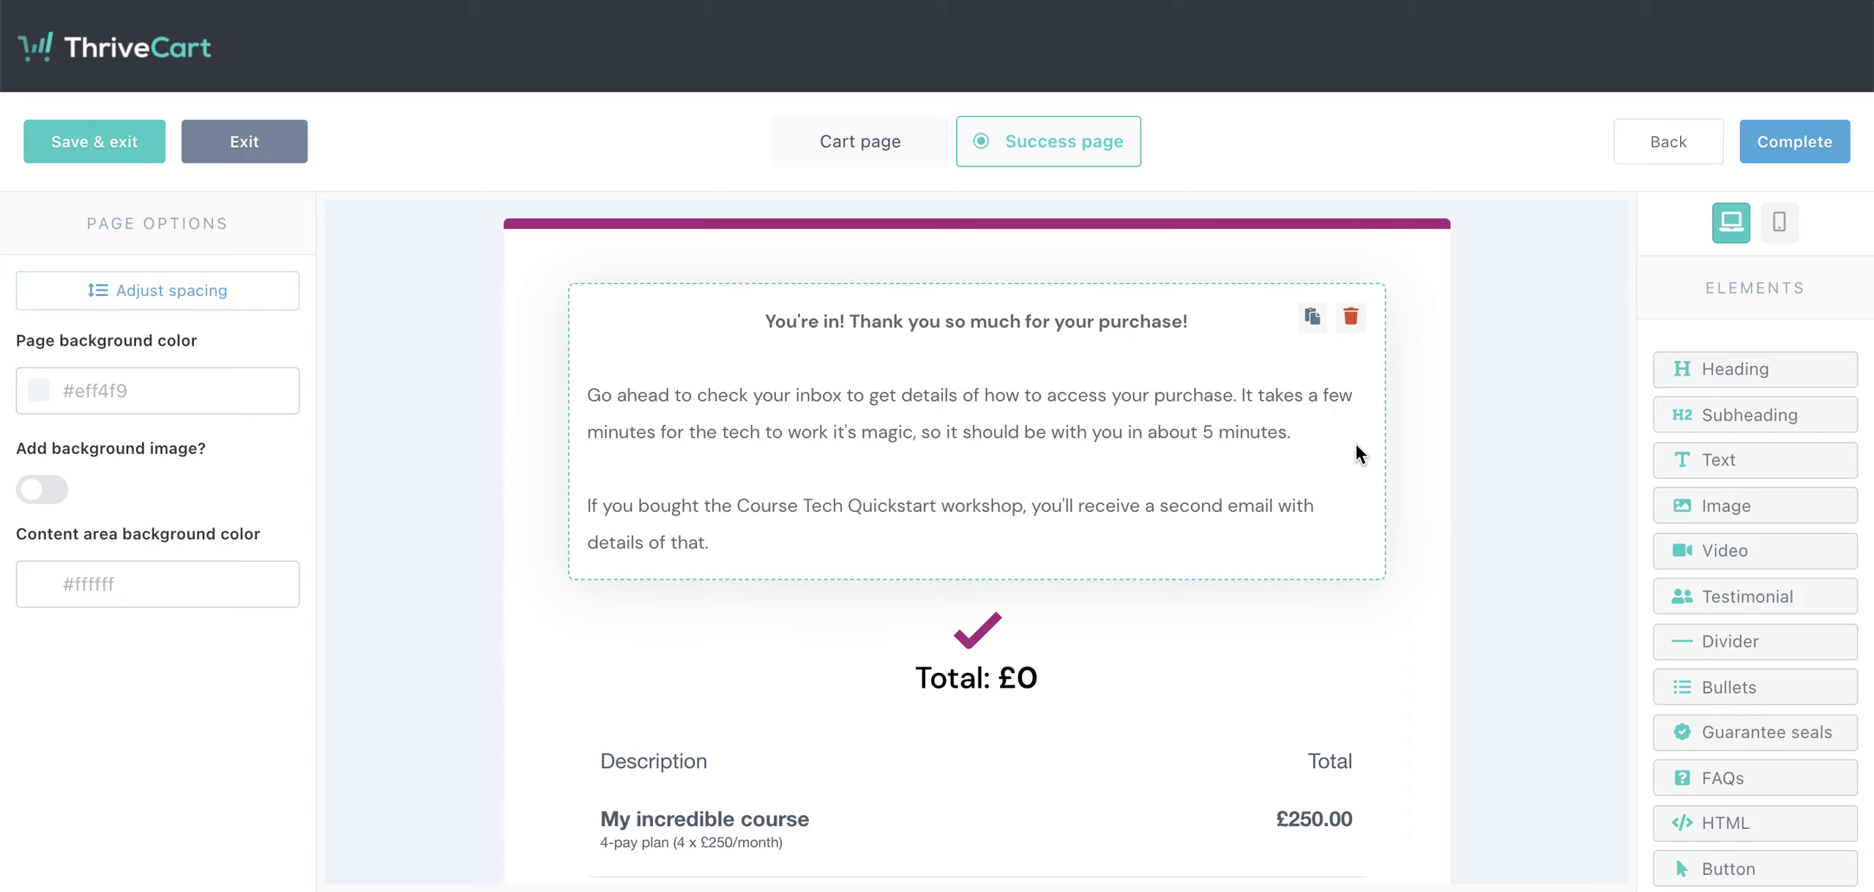
{"action": "scroll", "coordinate": [1353, 439], "scroll_direction": "up", "scroll_amount": 1}
{"action": "left_click", "coordinate": [1790, 146]}
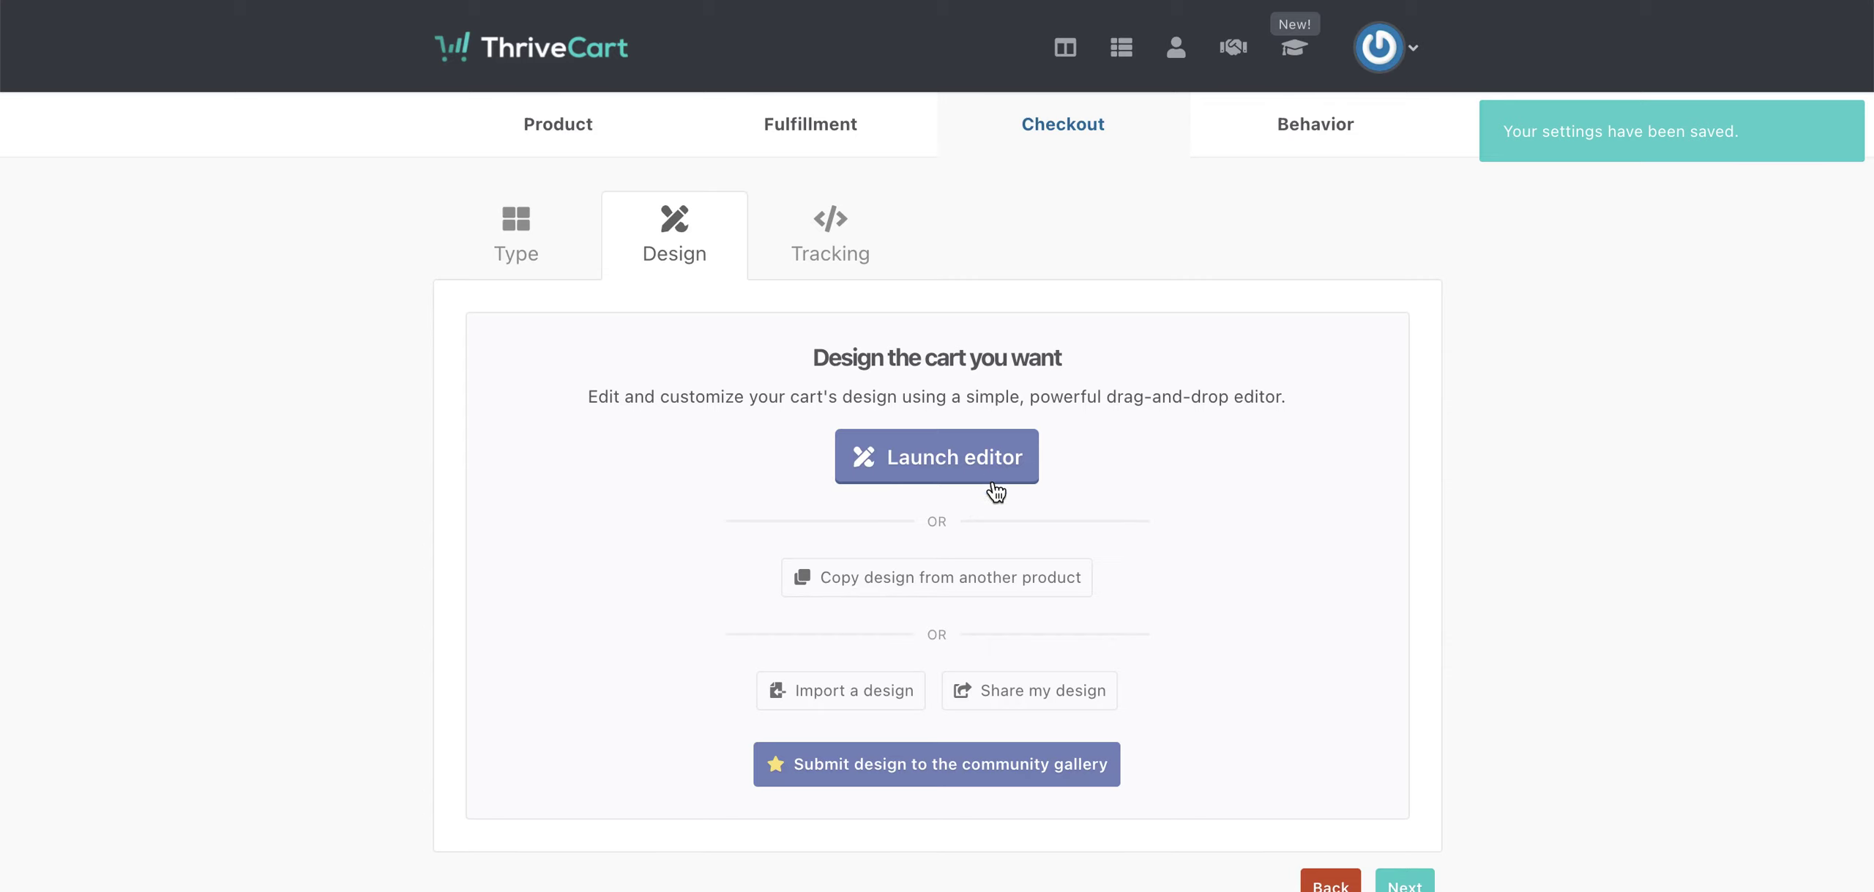
- Pass through Checkout Tracking unchanged to reach the Behavior step
{"action": "scroll", "coordinate": [1101, 535], "scroll_direction": "down", "scroll_amount": 2}
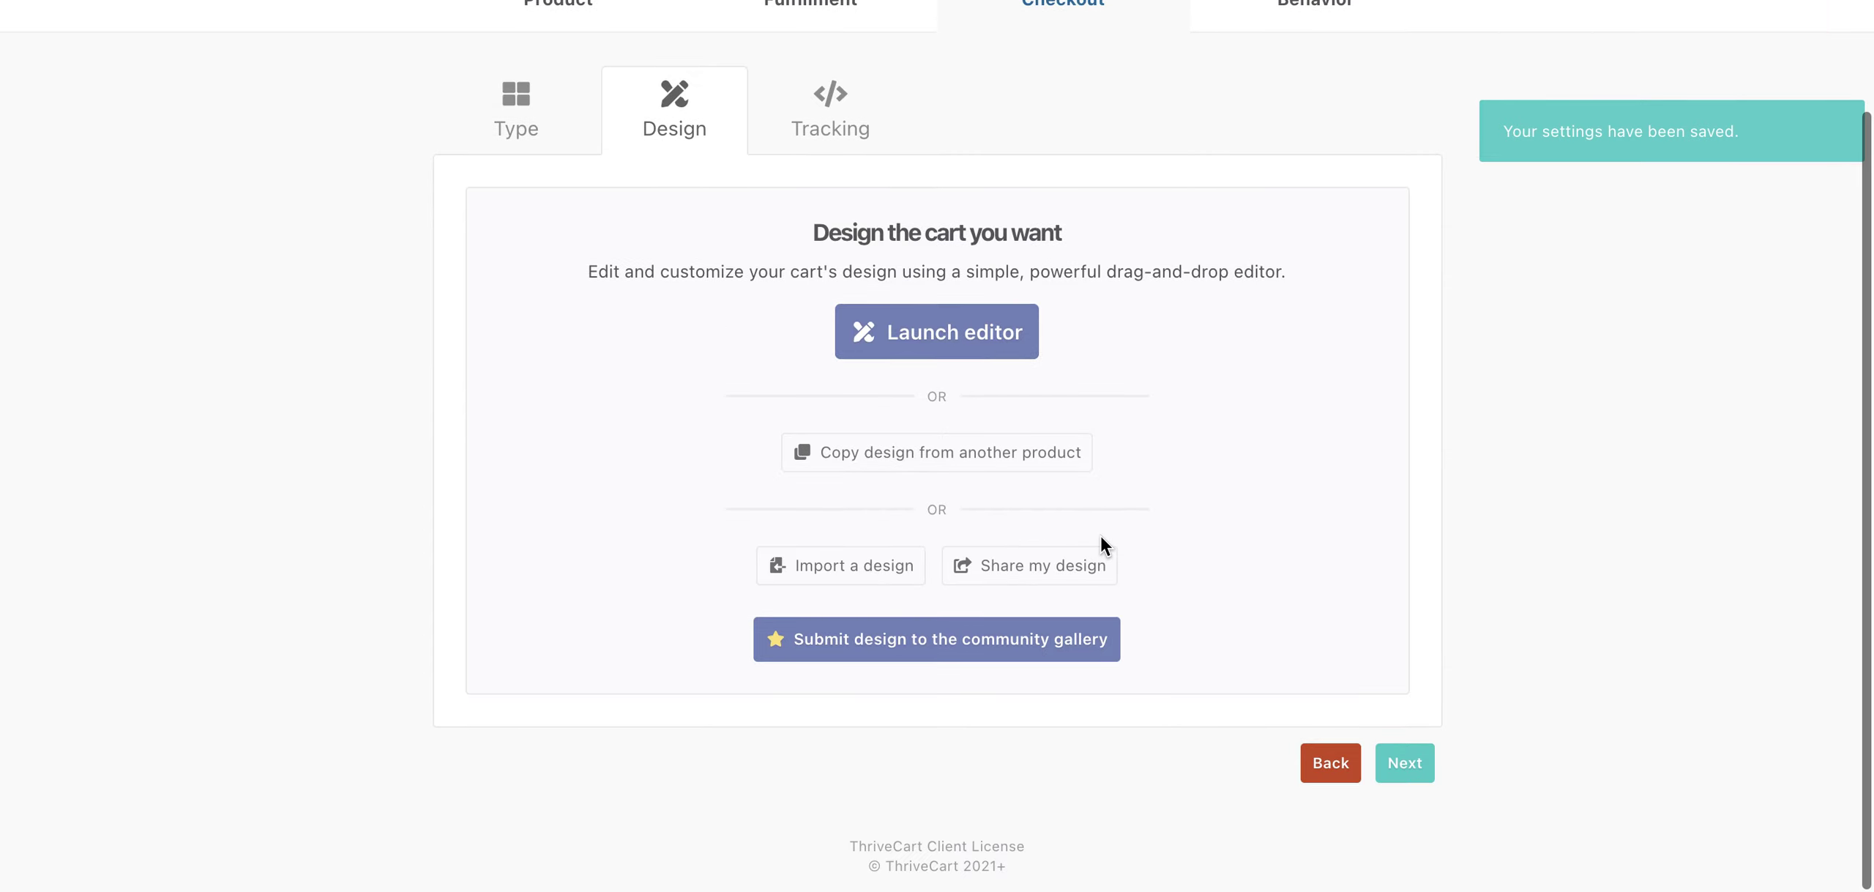
{"action": "left_click", "coordinate": [1423, 770]}
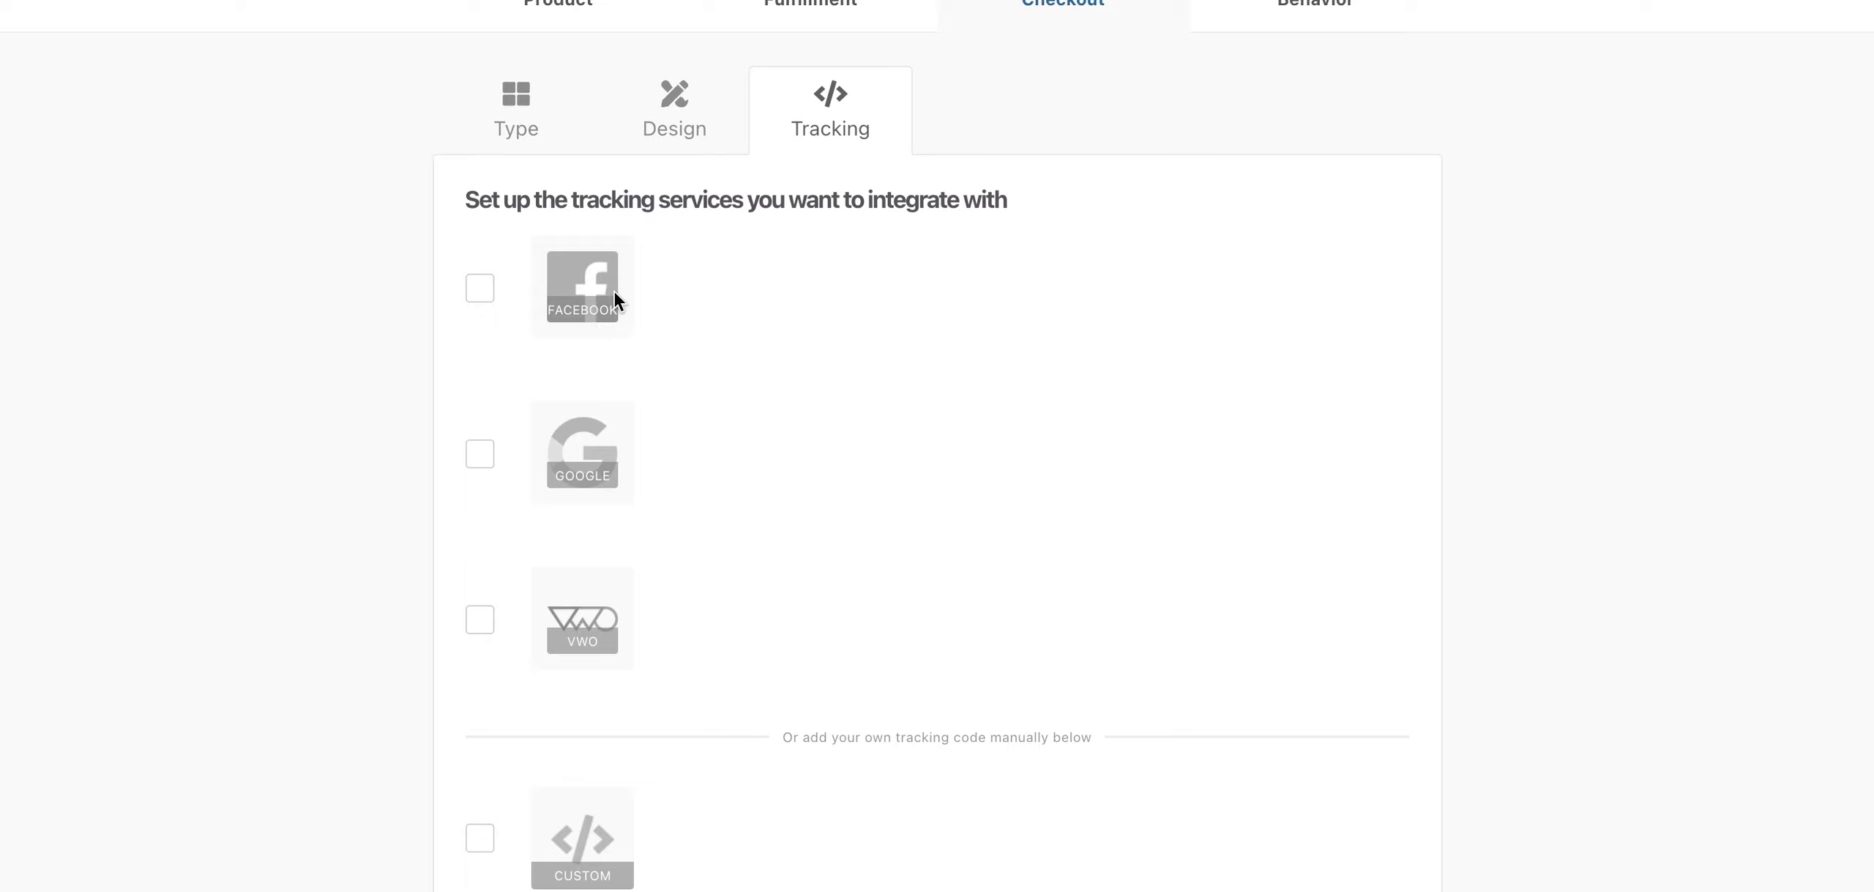
{"action": "scroll", "coordinate": [1019, 527], "scroll_direction": "down", "scroll_amount": 3}
{"action": "left_click", "coordinate": [1406, 799]}
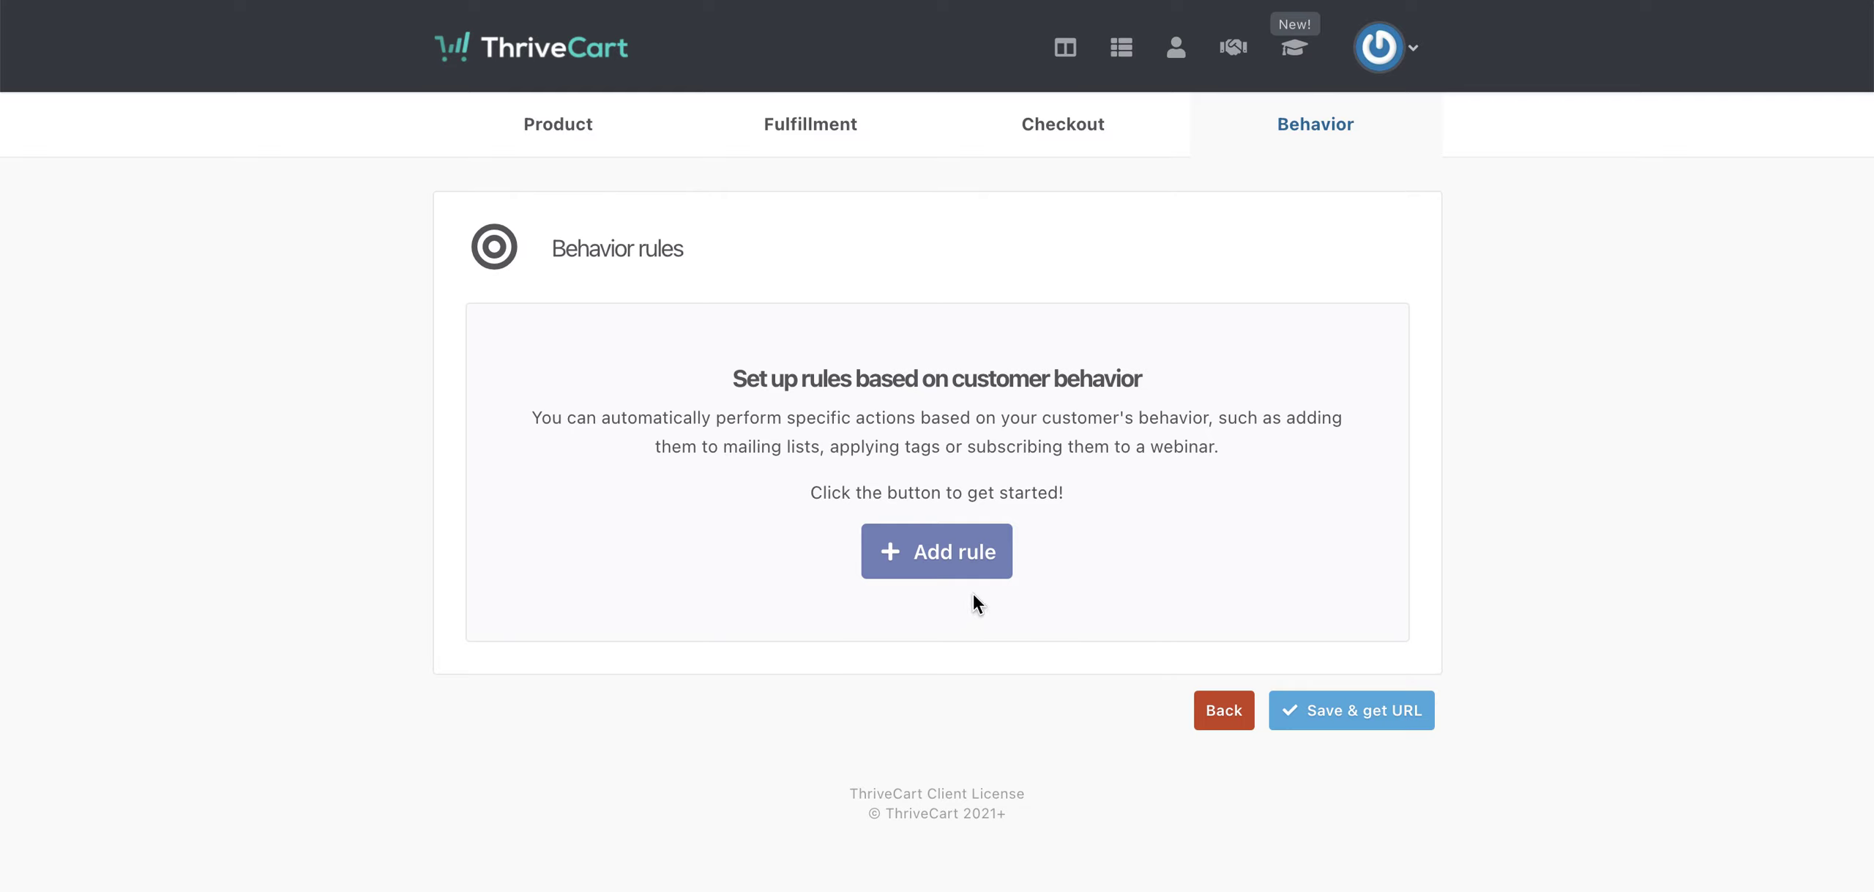
- Add a behaviour rule applying a new tag and review the When trigger events
{"action": "left_click", "coordinate": [963, 548]}
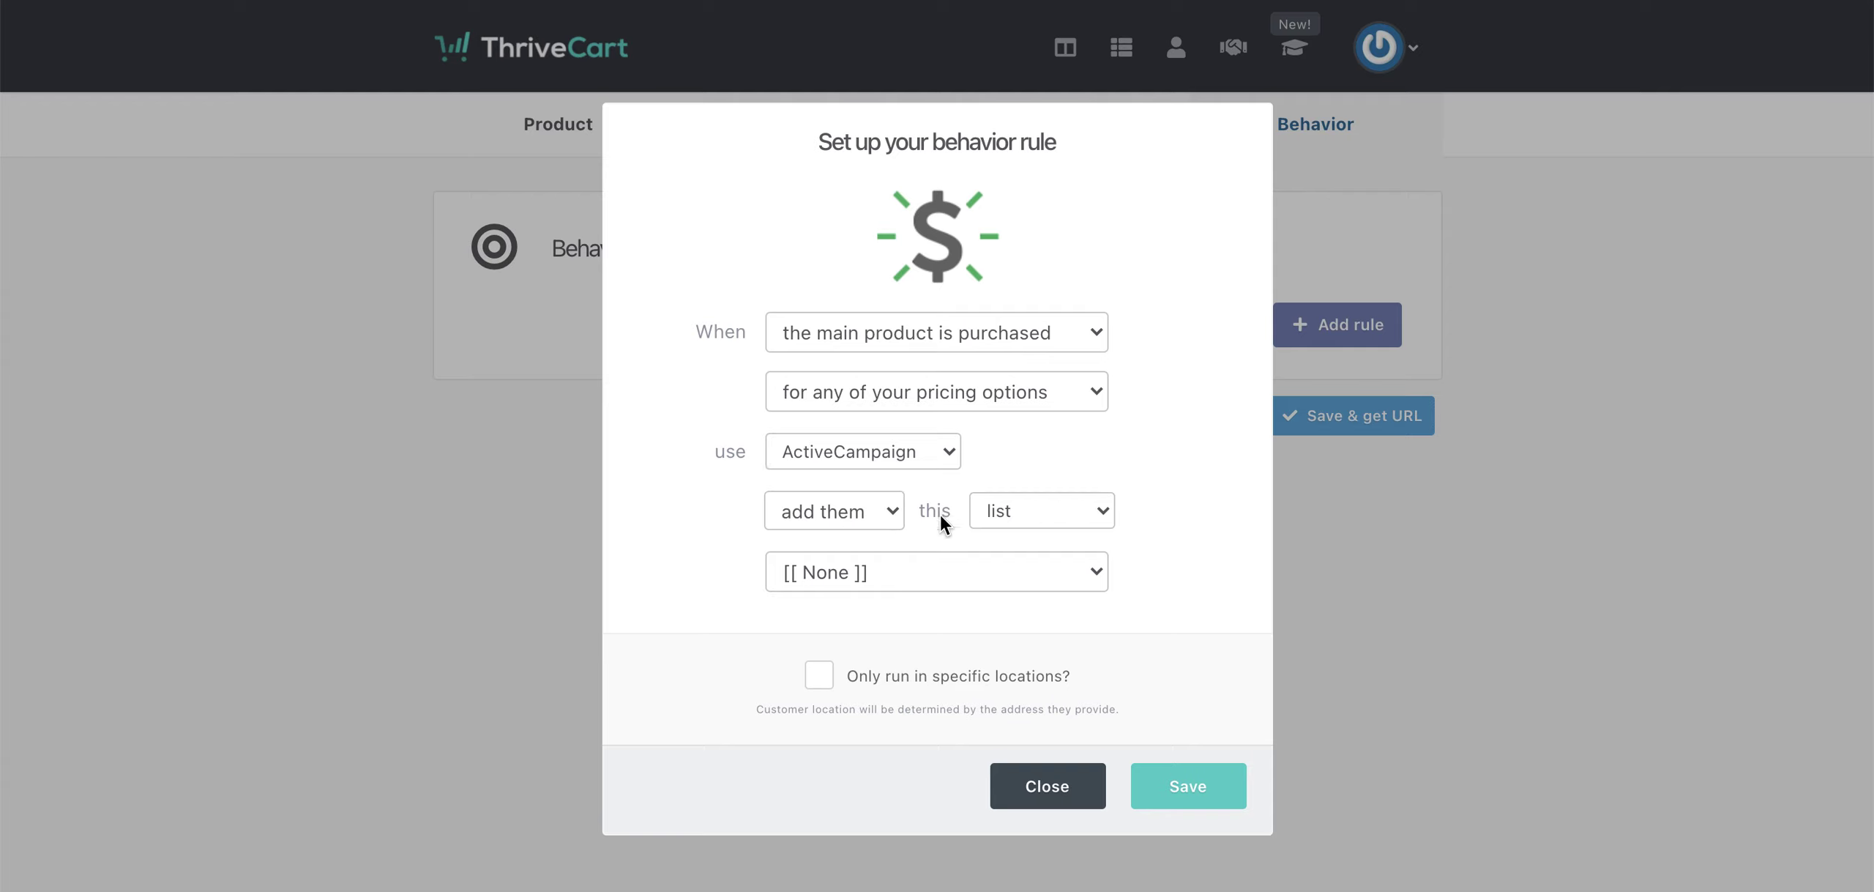
{"action": "left_click", "coordinate": [1029, 512]}
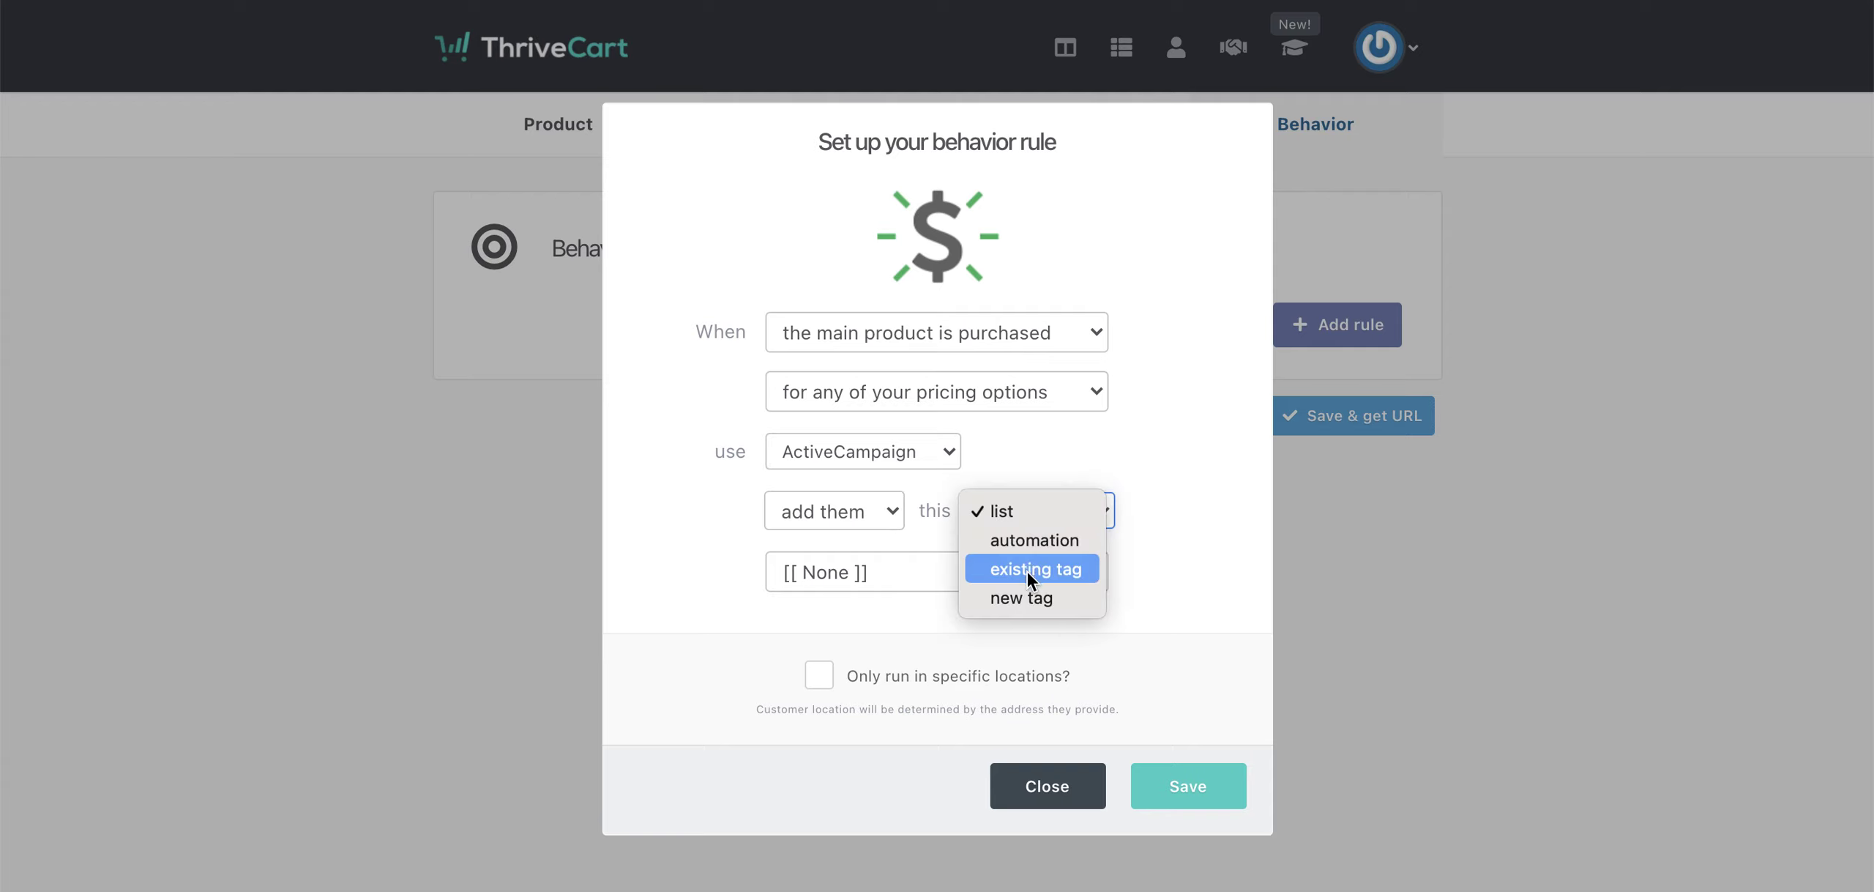
{"action": "left_click", "coordinate": [1016, 597]}
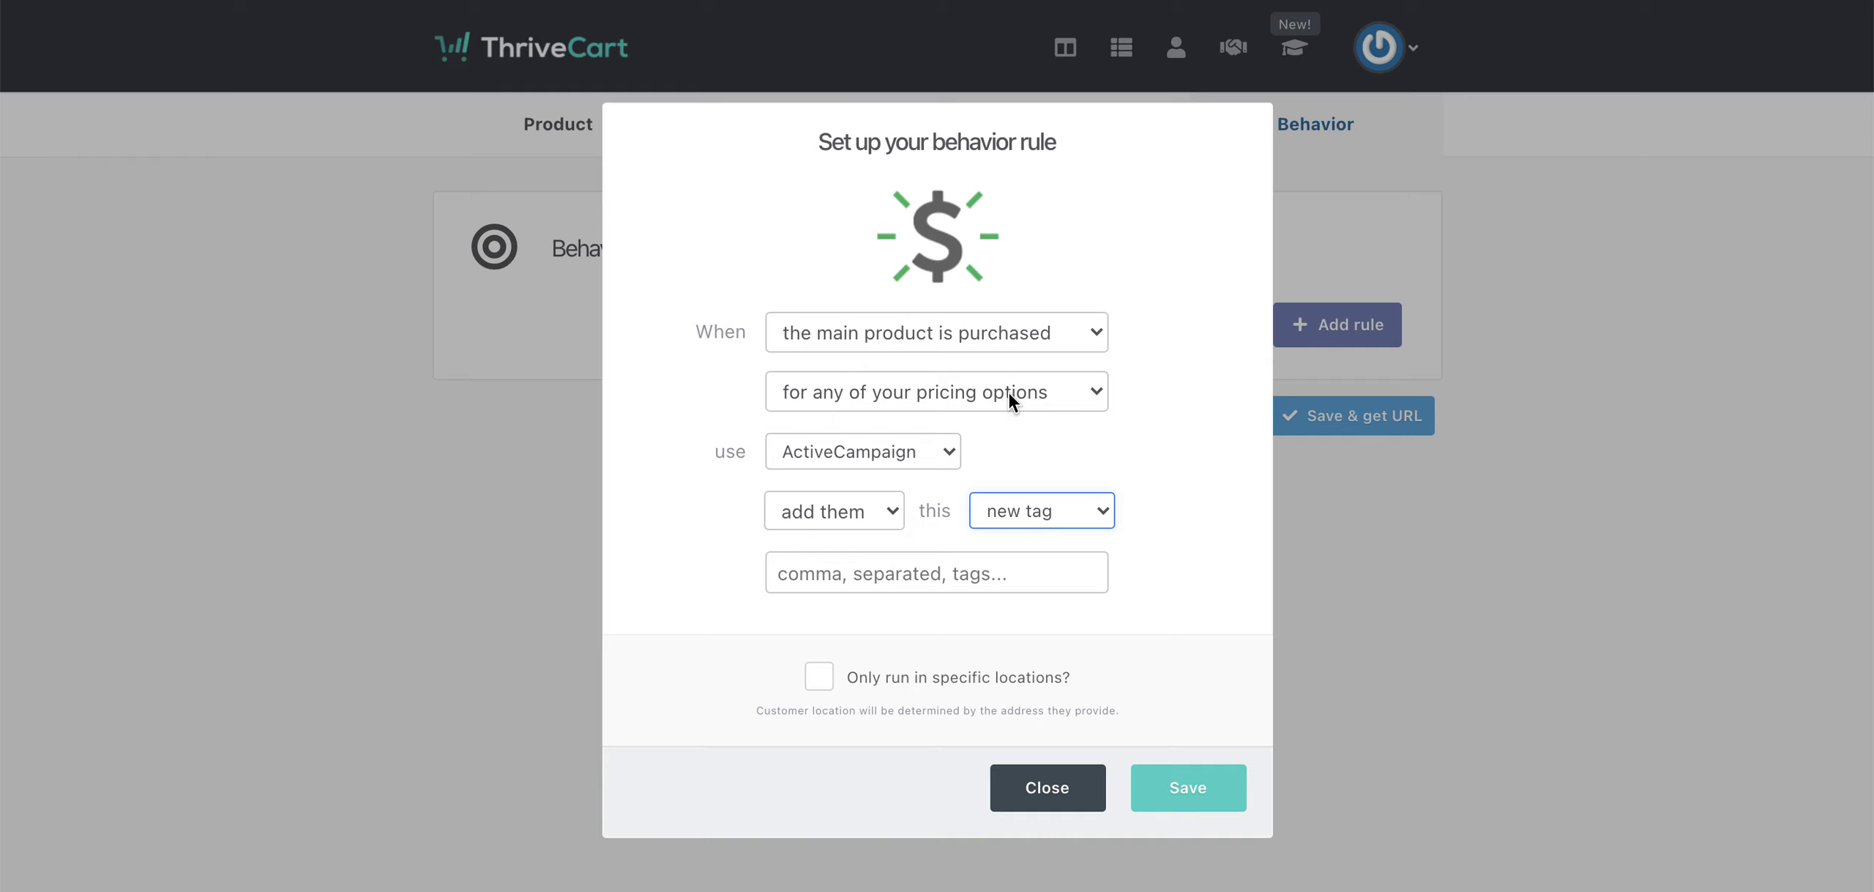
{"action": "left_click", "coordinate": [1024, 347]}
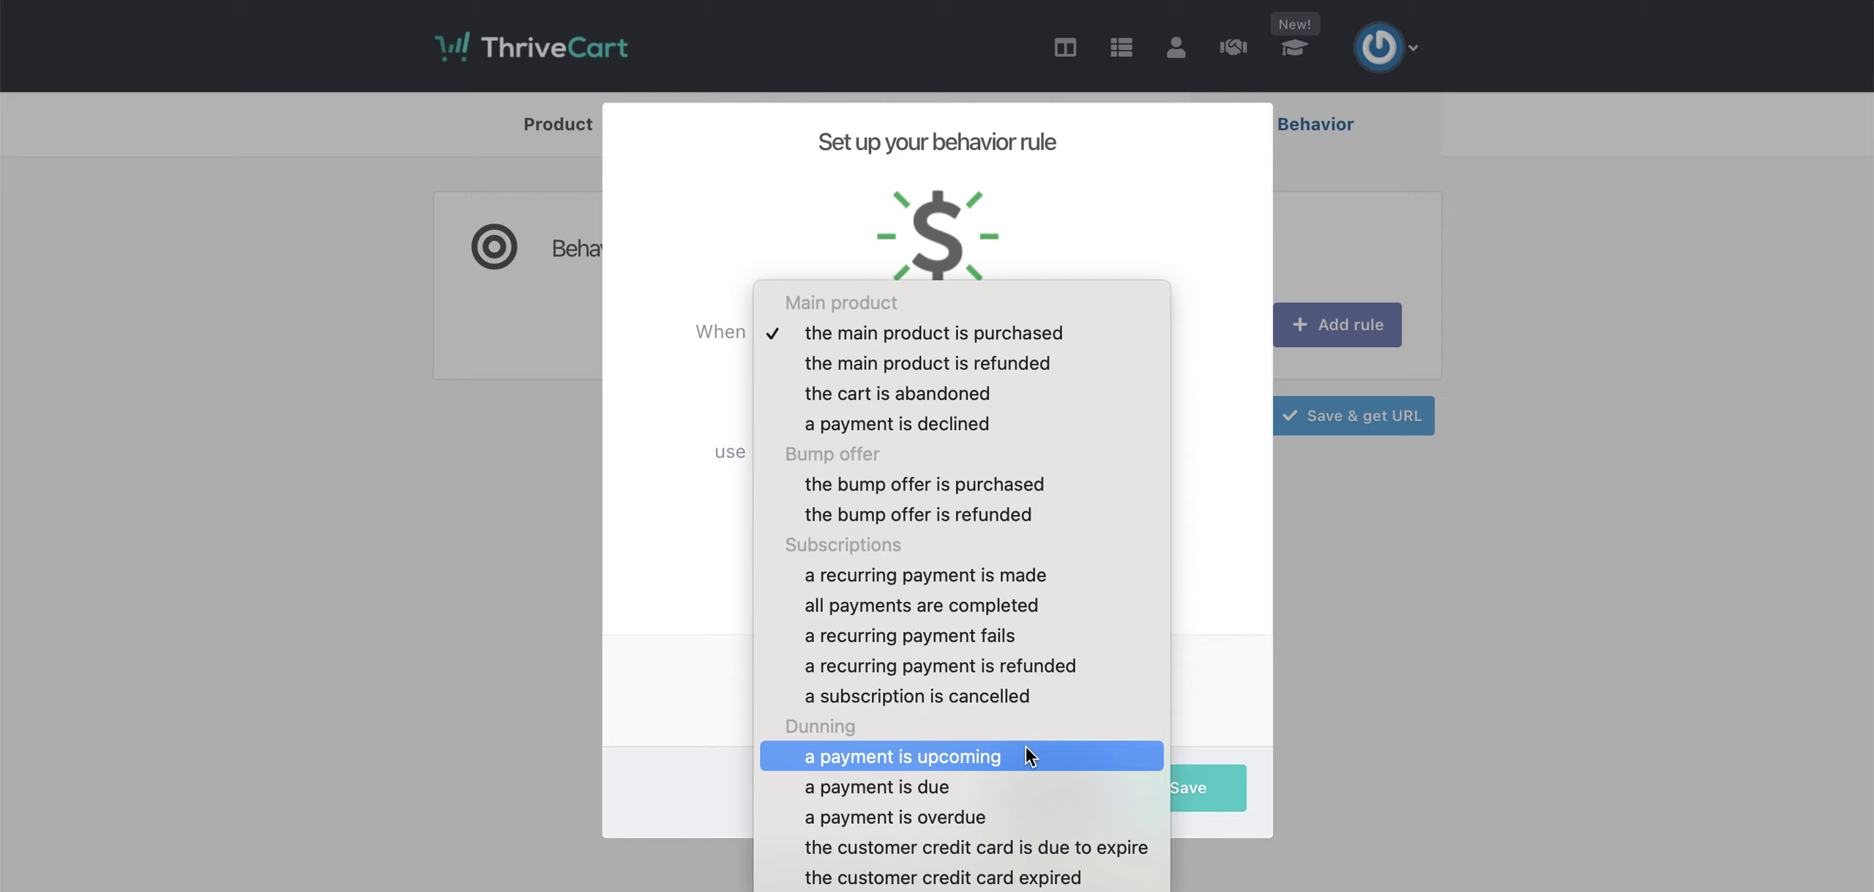
- Close the unsaved rule, use Save & get URL, and copy the test-mode checkout URL
{"action": "left_click", "coordinate": [1220, 702]}
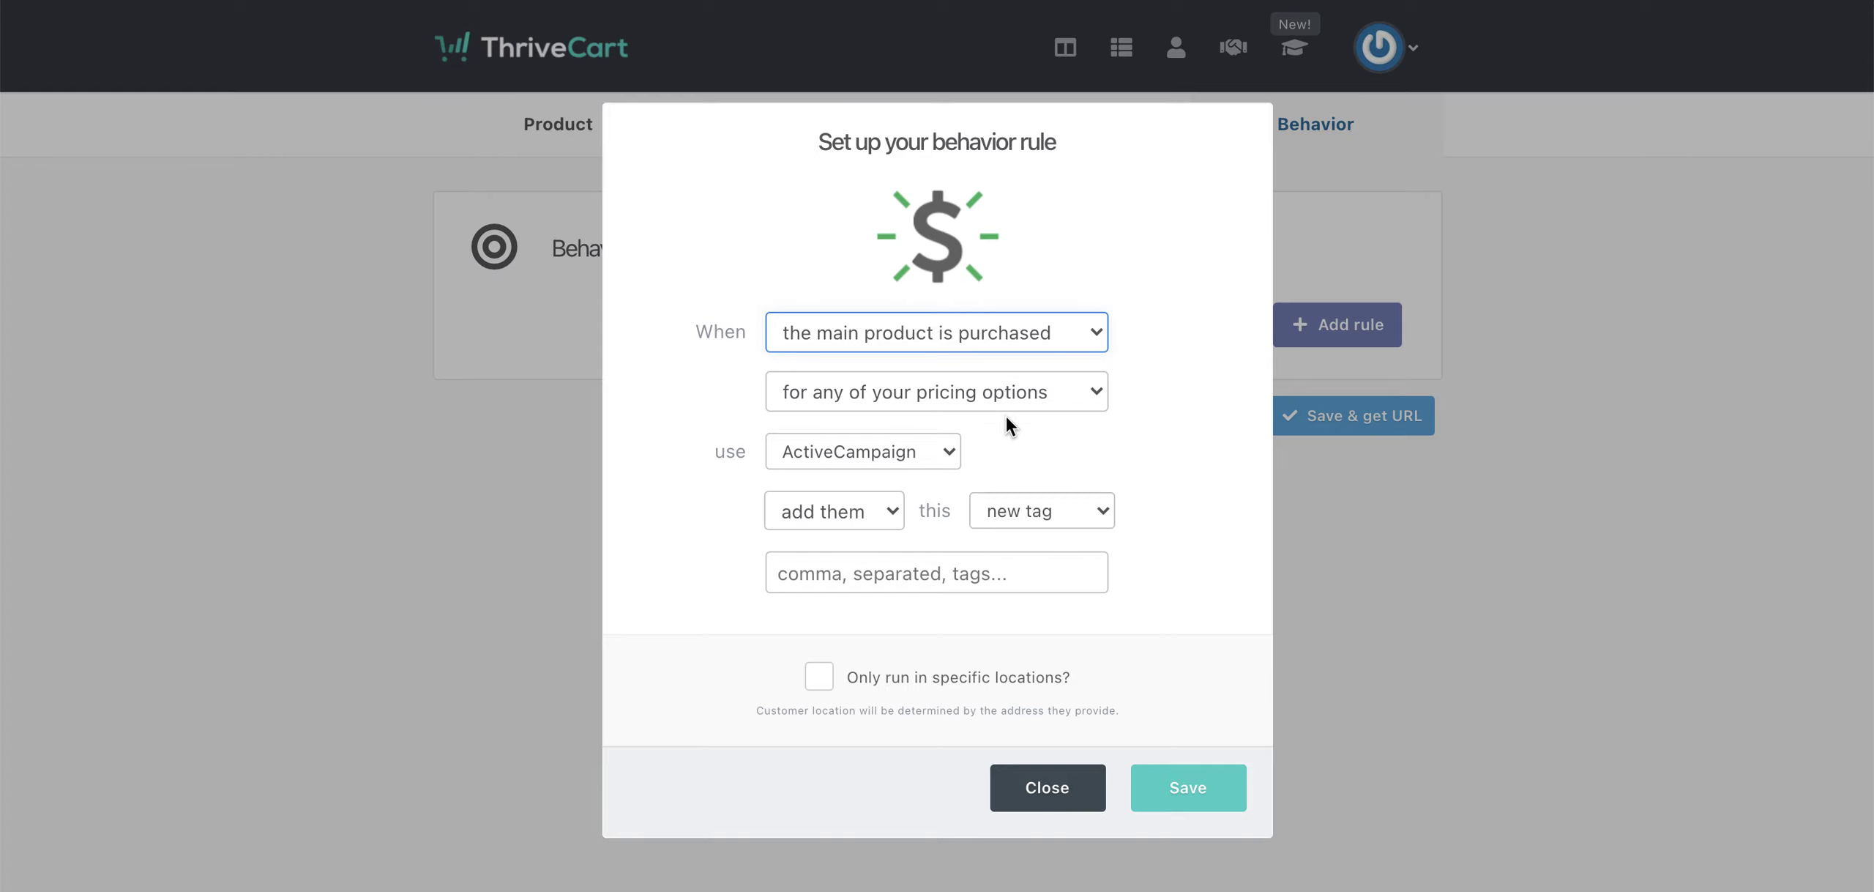
{"action": "left_click", "coordinate": [1055, 805]}
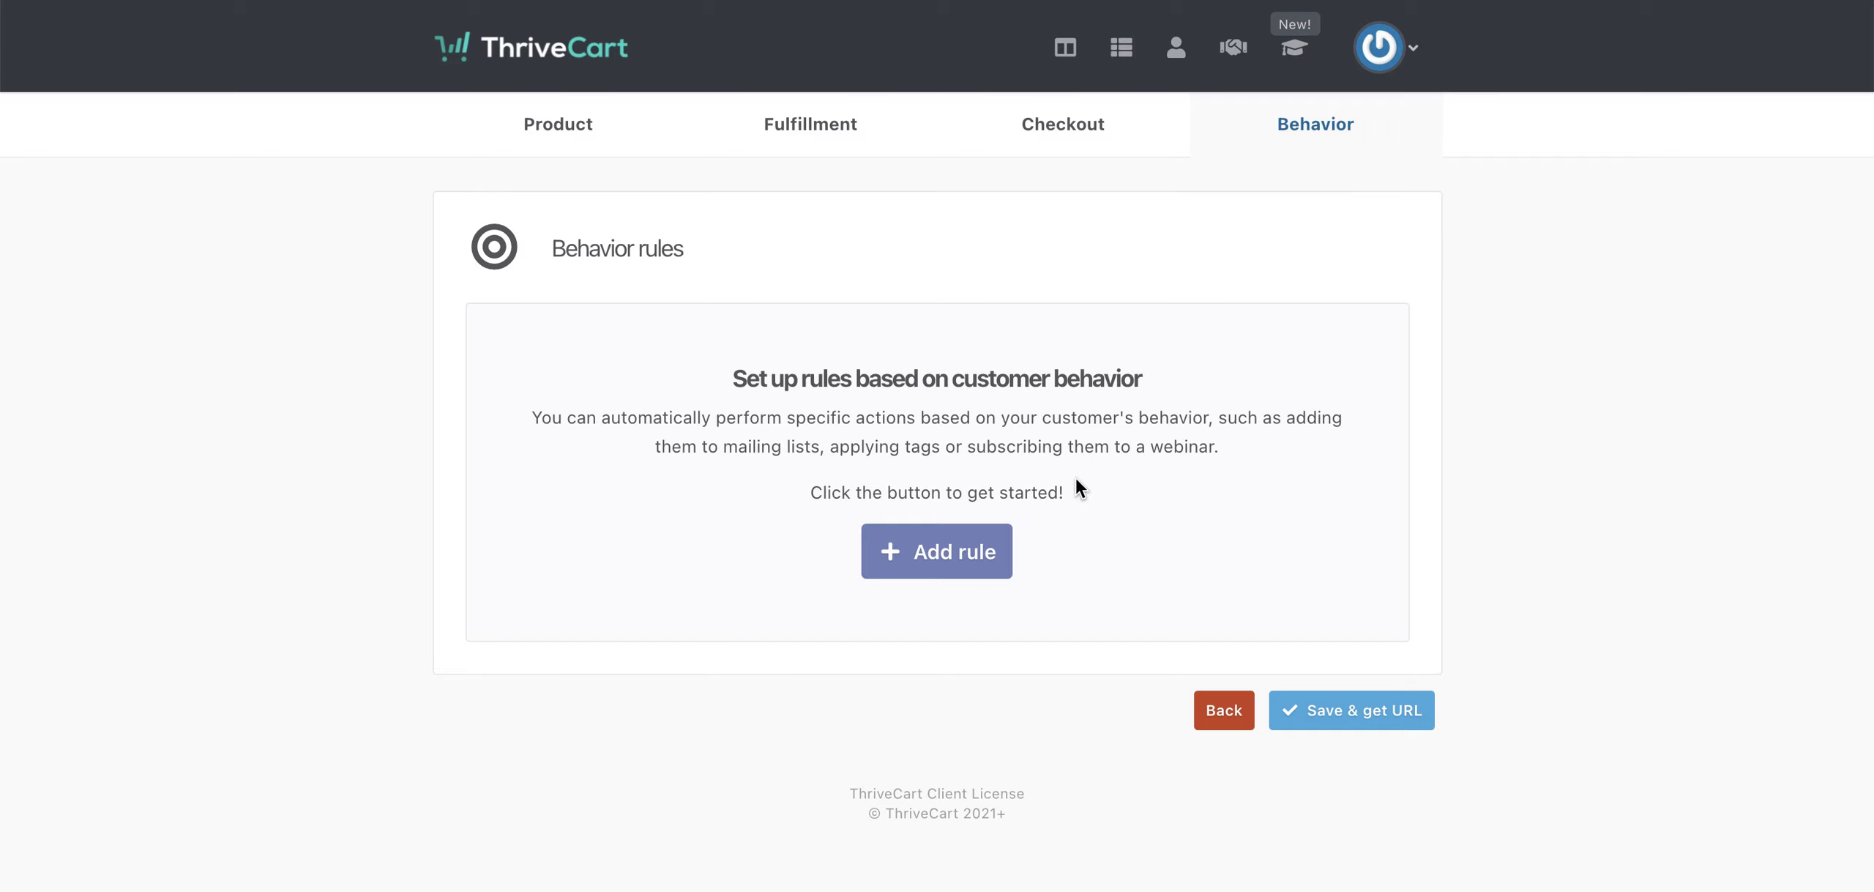
{"action": "left_click", "coordinate": [1356, 715]}
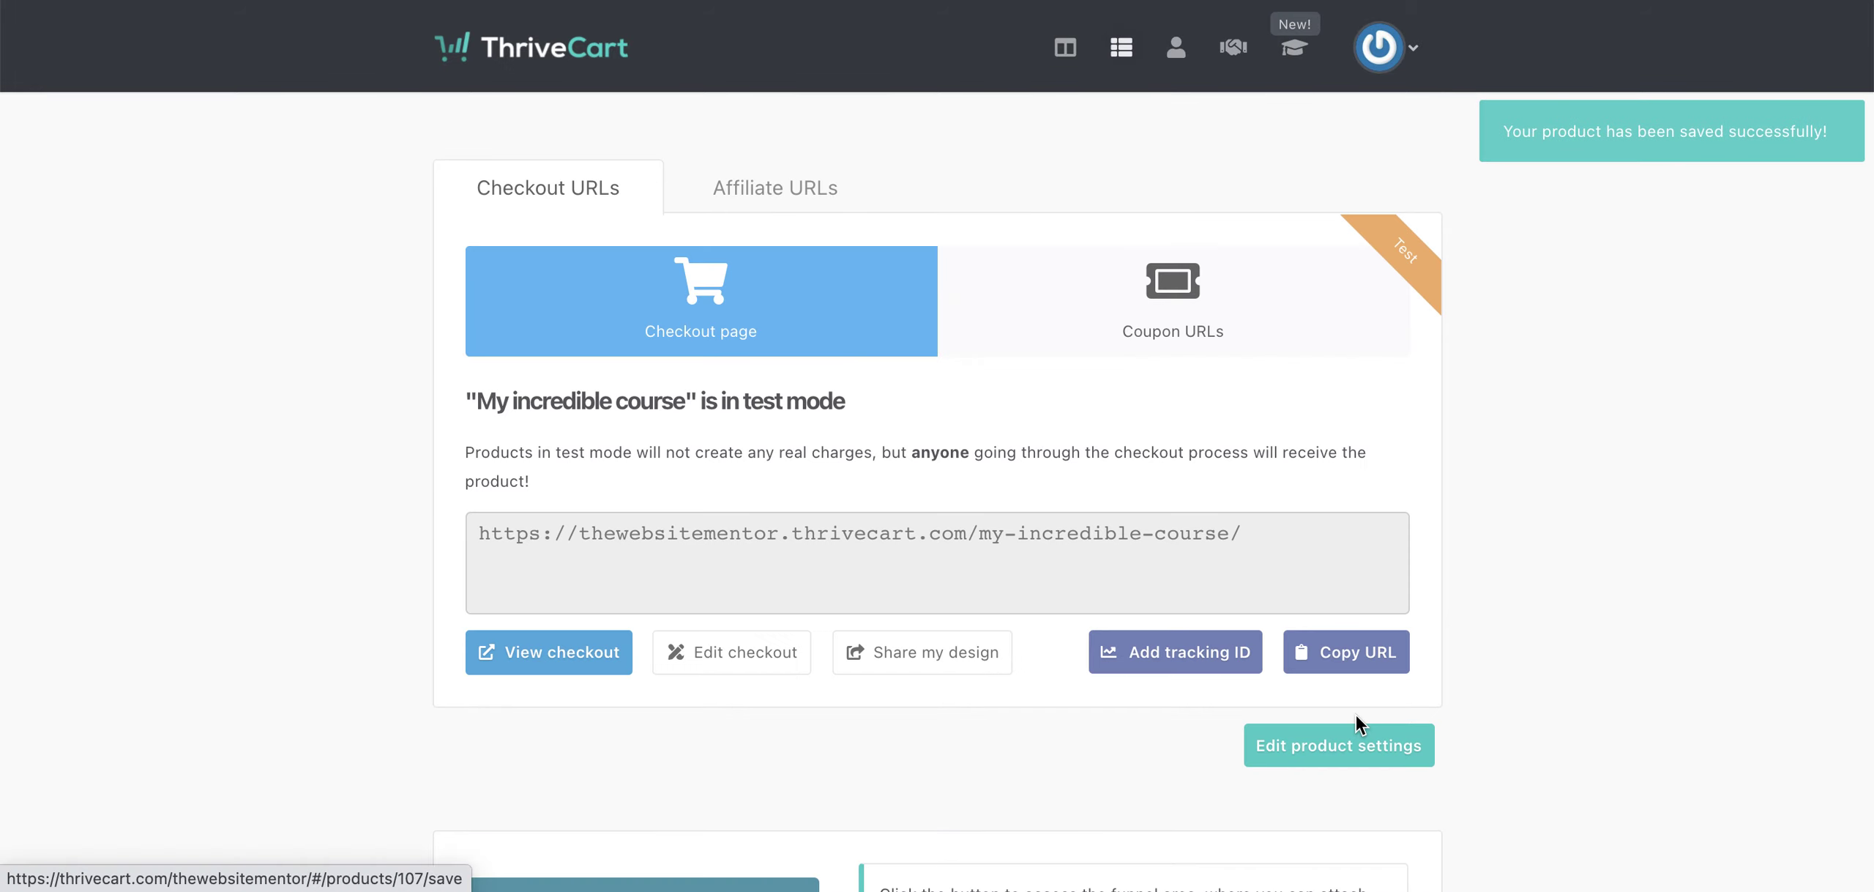
{"action": "left_click", "coordinate": [1350, 651]}
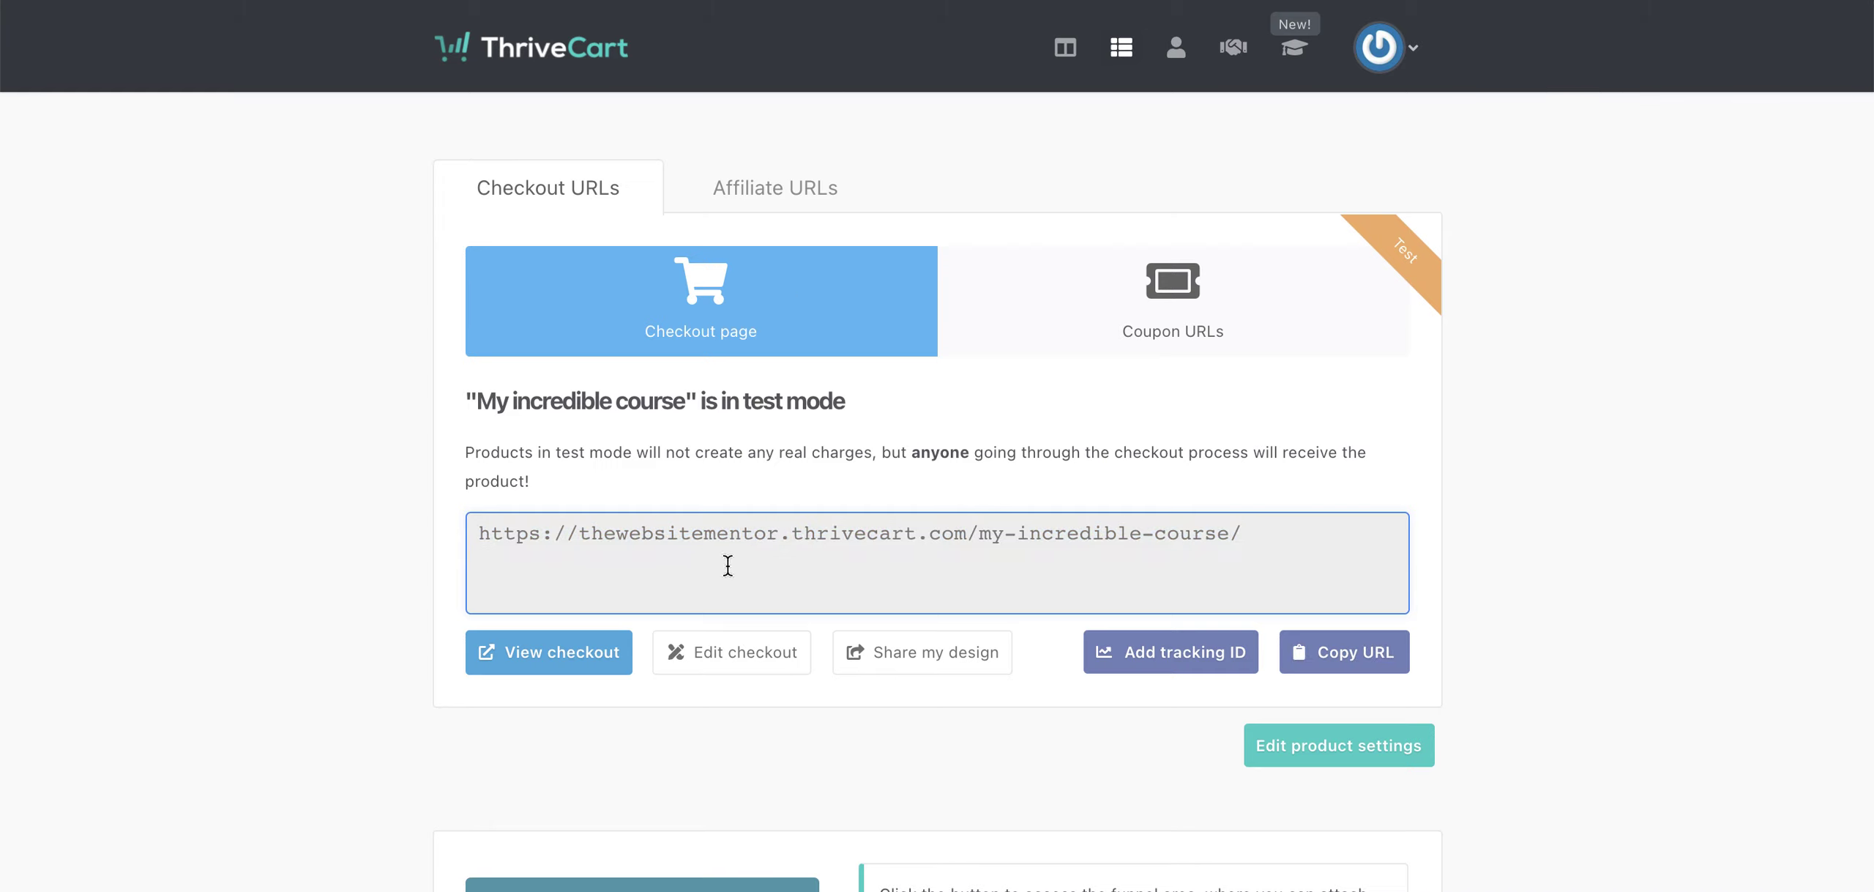
- Open the test-mode checkout page for My incredible course in a new tab
{"action": "left_click", "coordinate": [575, 668]}
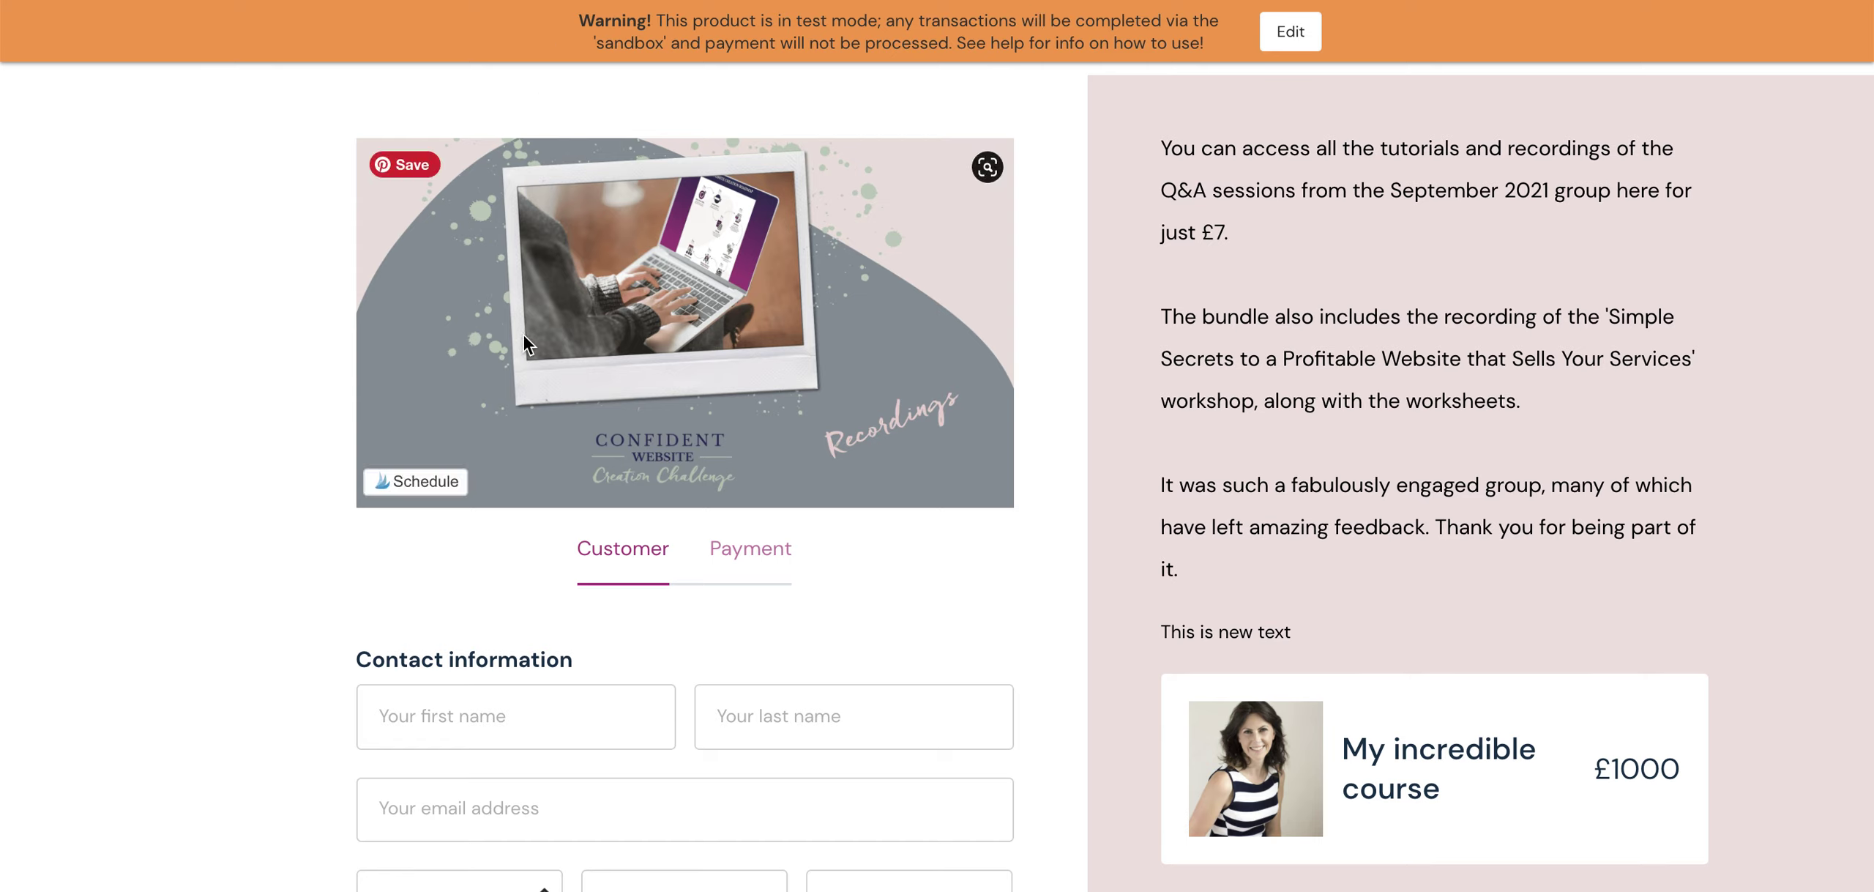
- Enter the test buyer's first and last name, autofill their contact details, and add the £27 bump offer
{"action": "scroll", "coordinate": [523, 334], "scroll_direction": "down", "scroll_amount": 6}
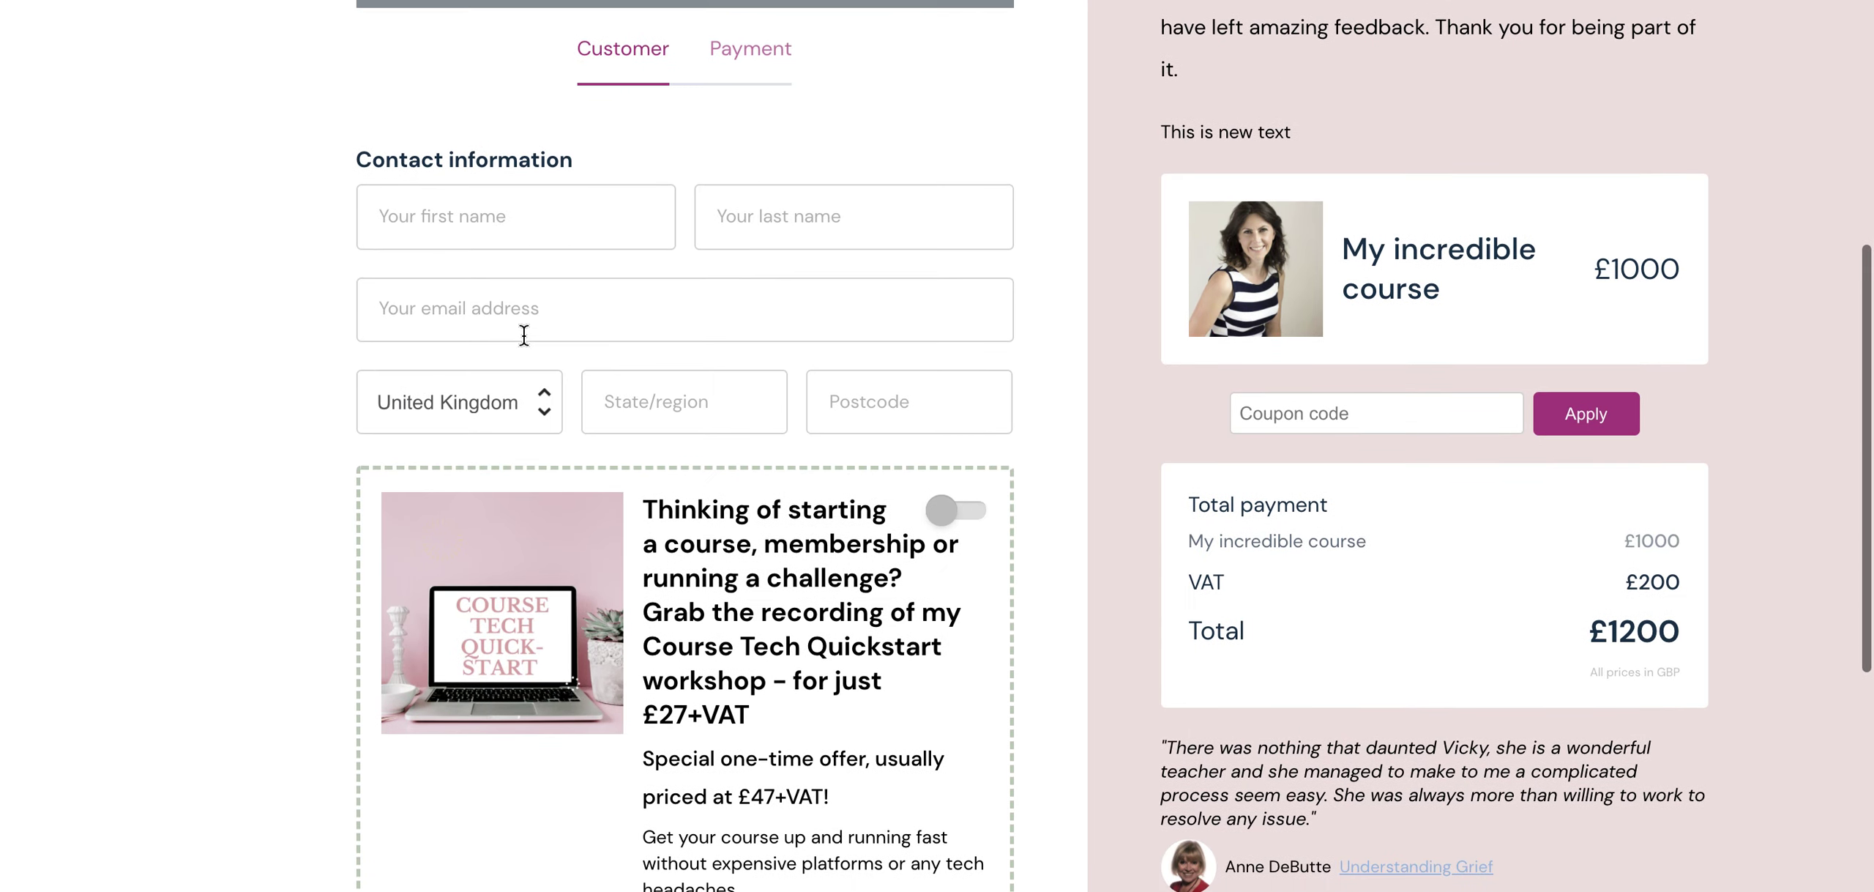
{"action": "scroll", "coordinate": [524, 333], "scroll_direction": "up", "scroll_amount": 2}
{"action": "left_click", "coordinate": [461, 358]}
{"action": "key", "text": "Tab"}
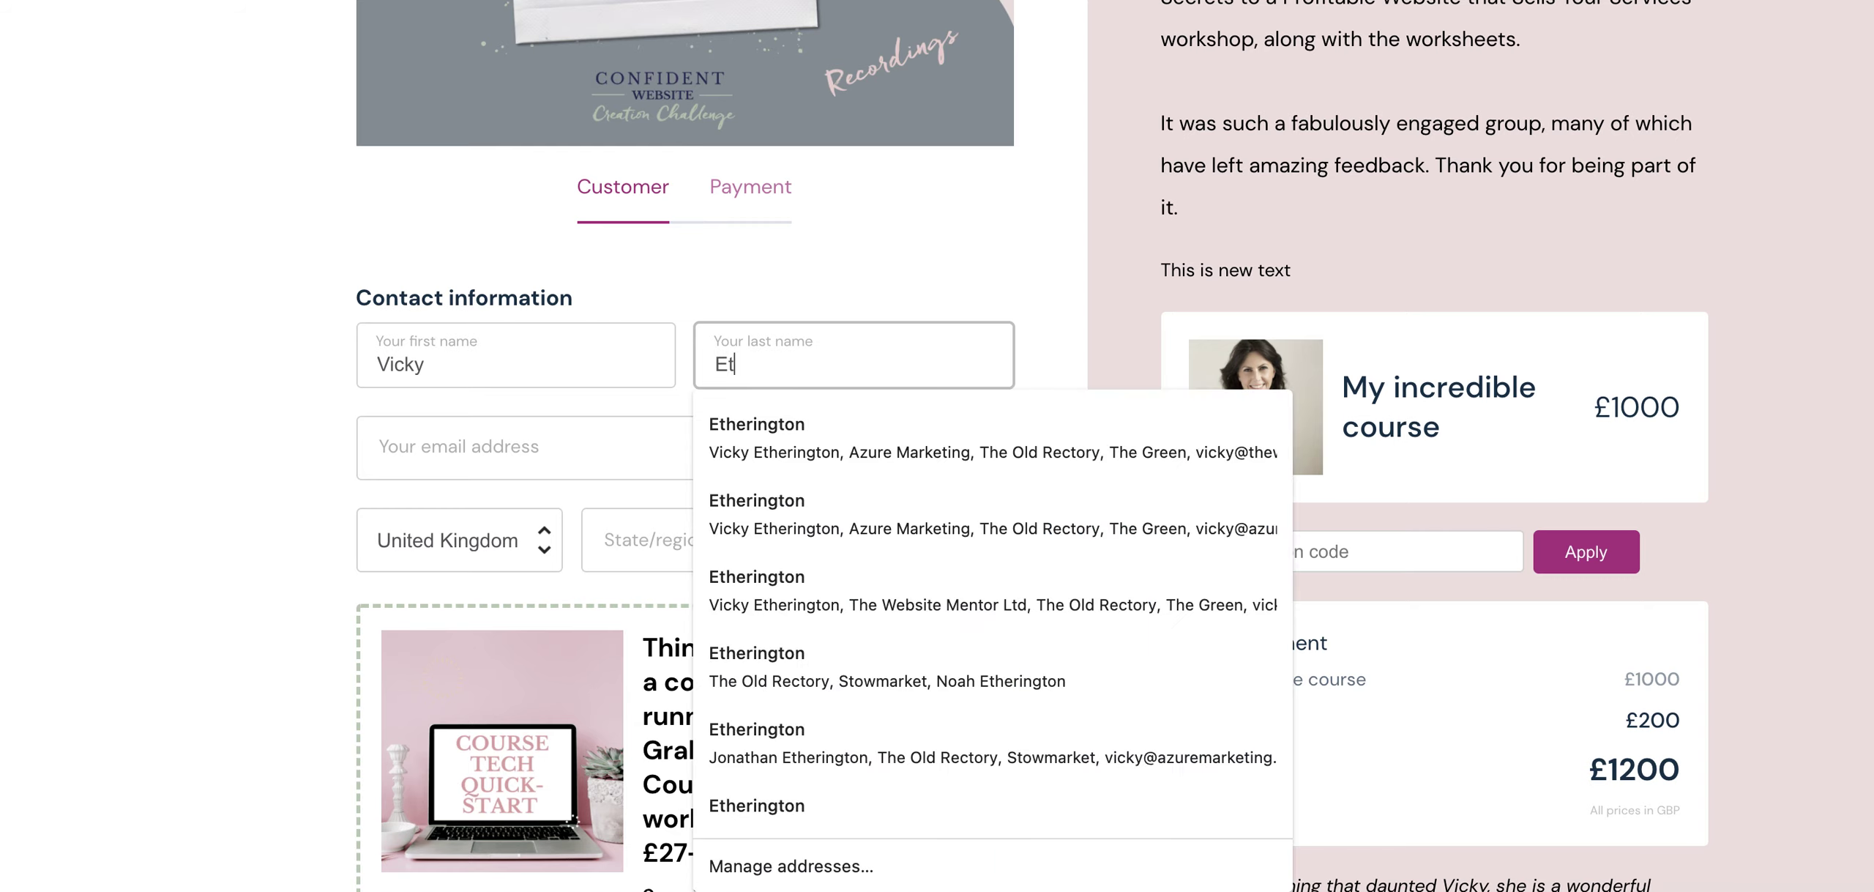
{"action": "left_click", "coordinate": [796, 441]}
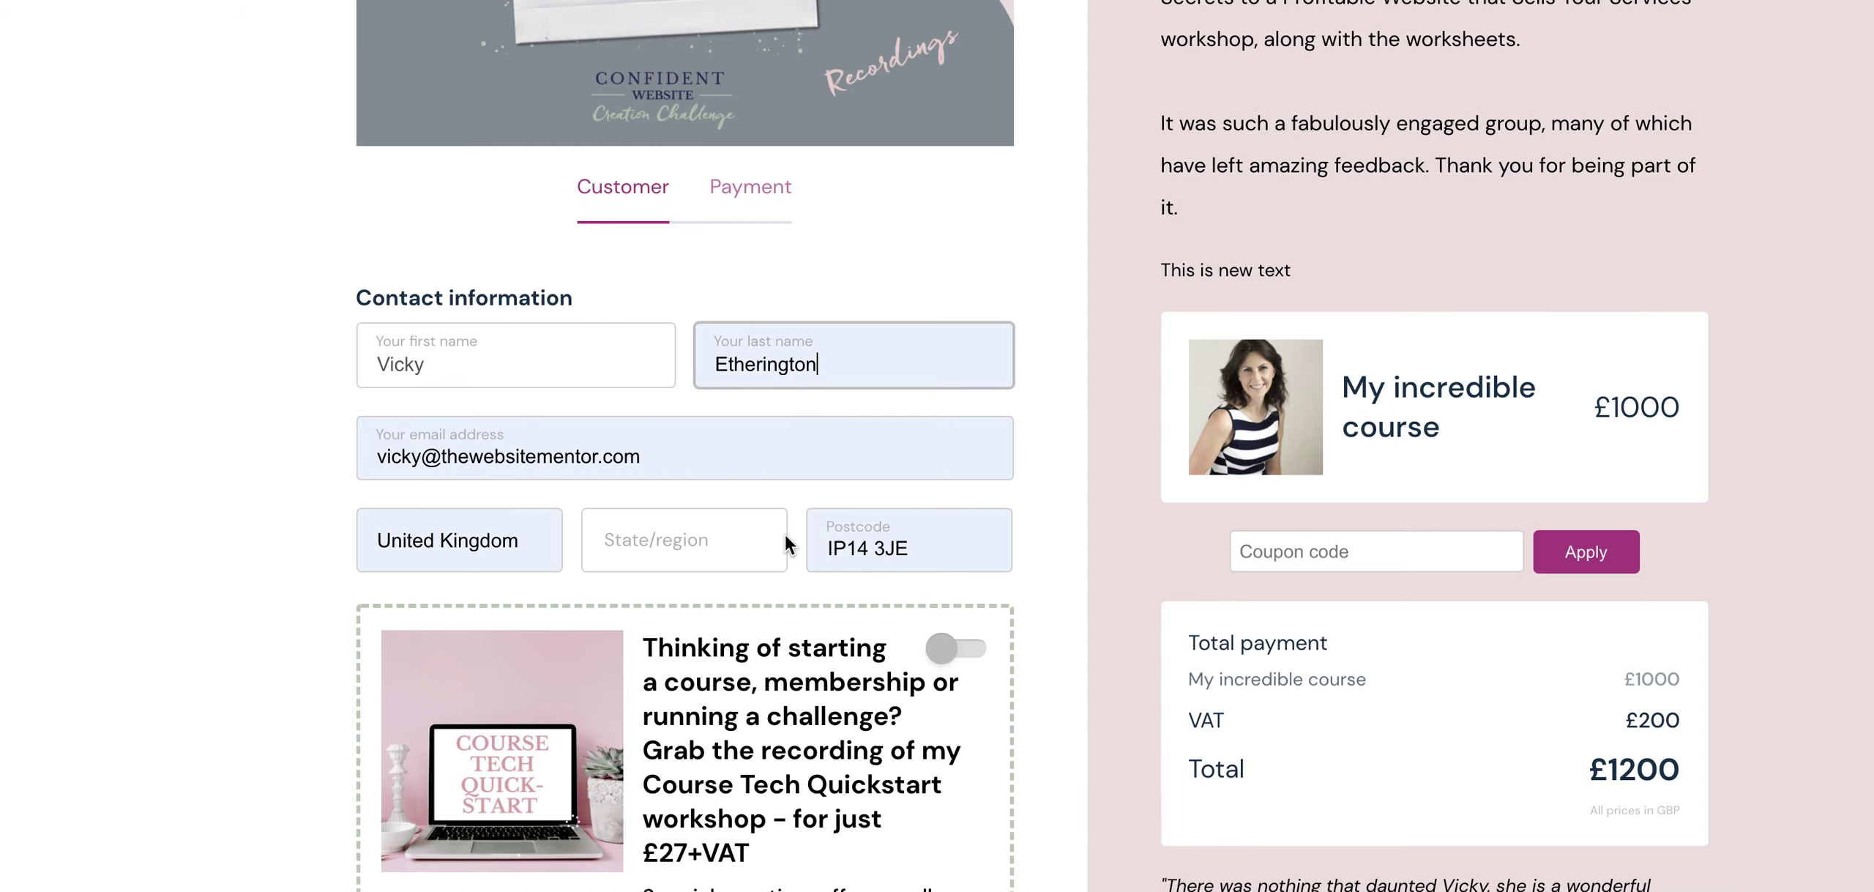
{"action": "left_click", "coordinate": [975, 654]}
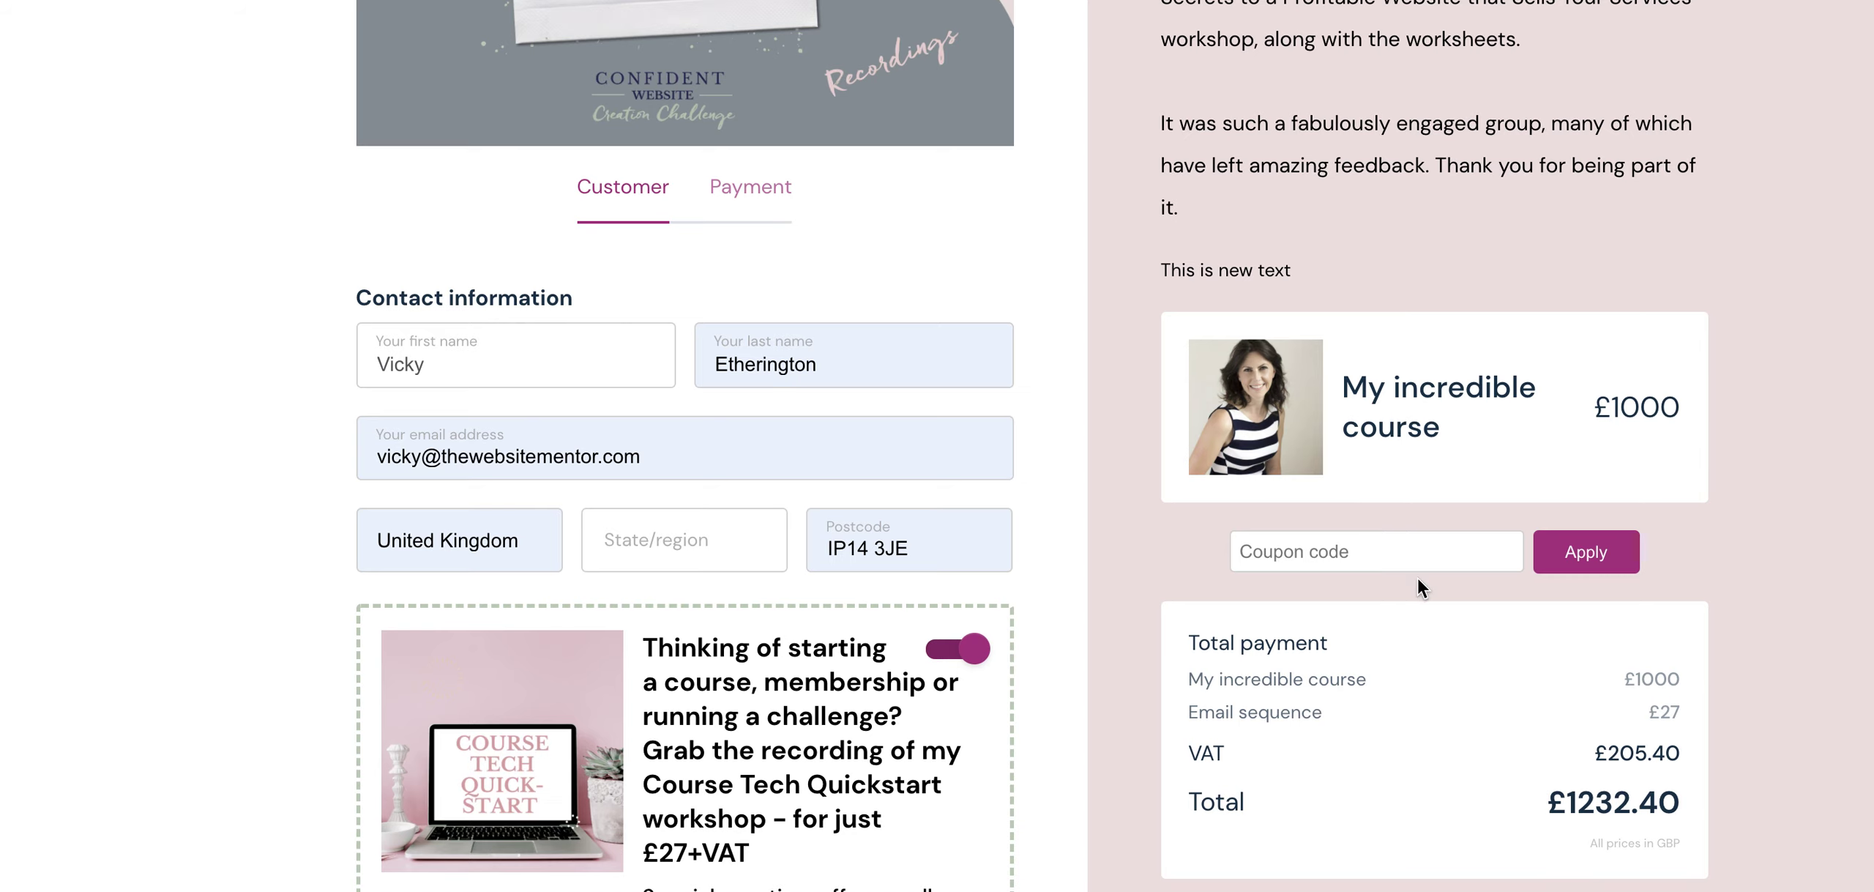
- Continue to payment and enter the sandbox test card number, expiry 12/22 and CVC 123
{"action": "scroll", "coordinate": [1373, 655], "scroll_direction": "down", "scroll_amount": 6}
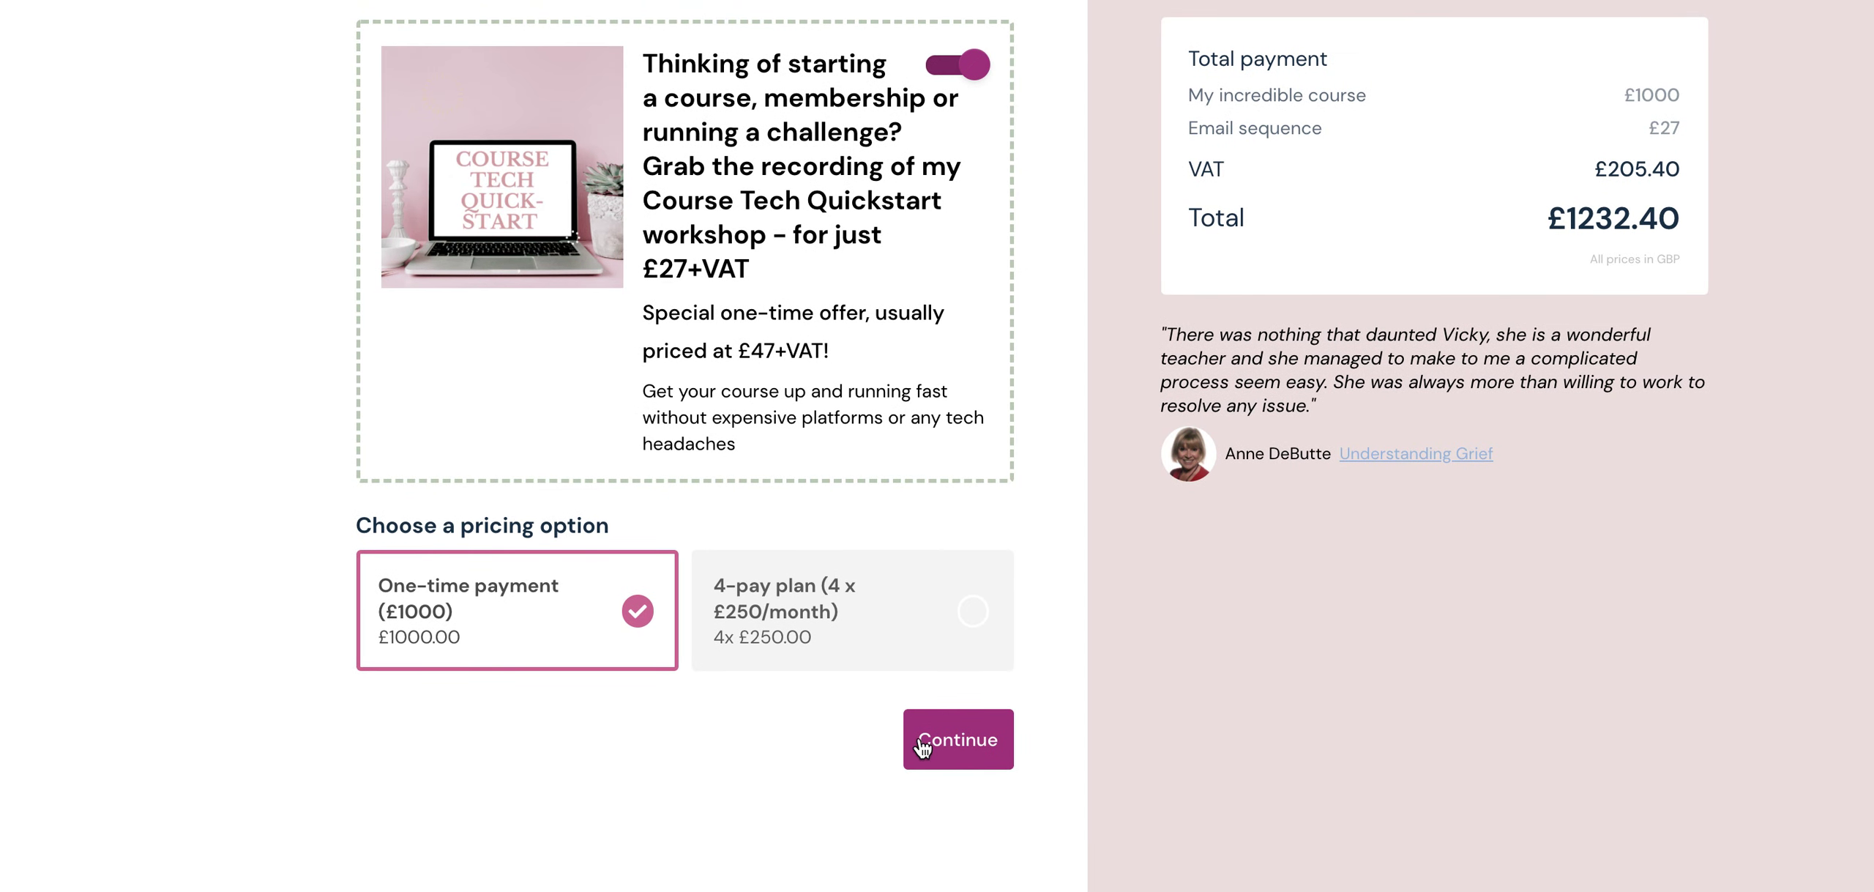
{"action": "left_click", "coordinate": [921, 745]}
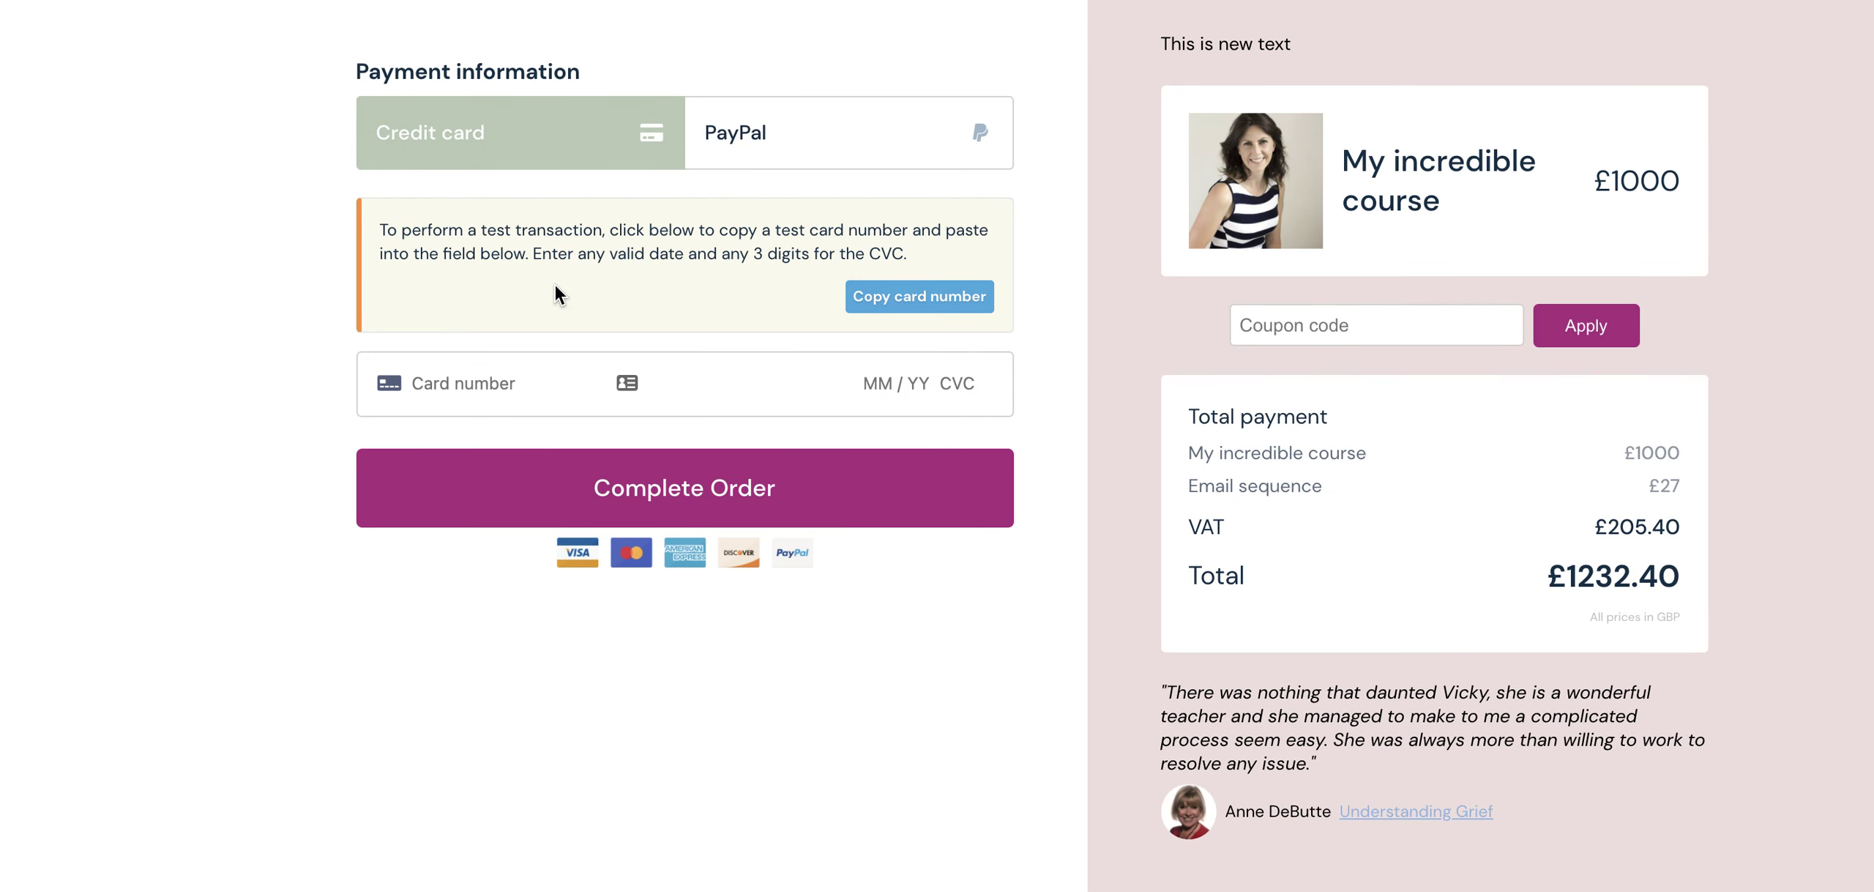
{"action": "left_click", "coordinate": [916, 302]}
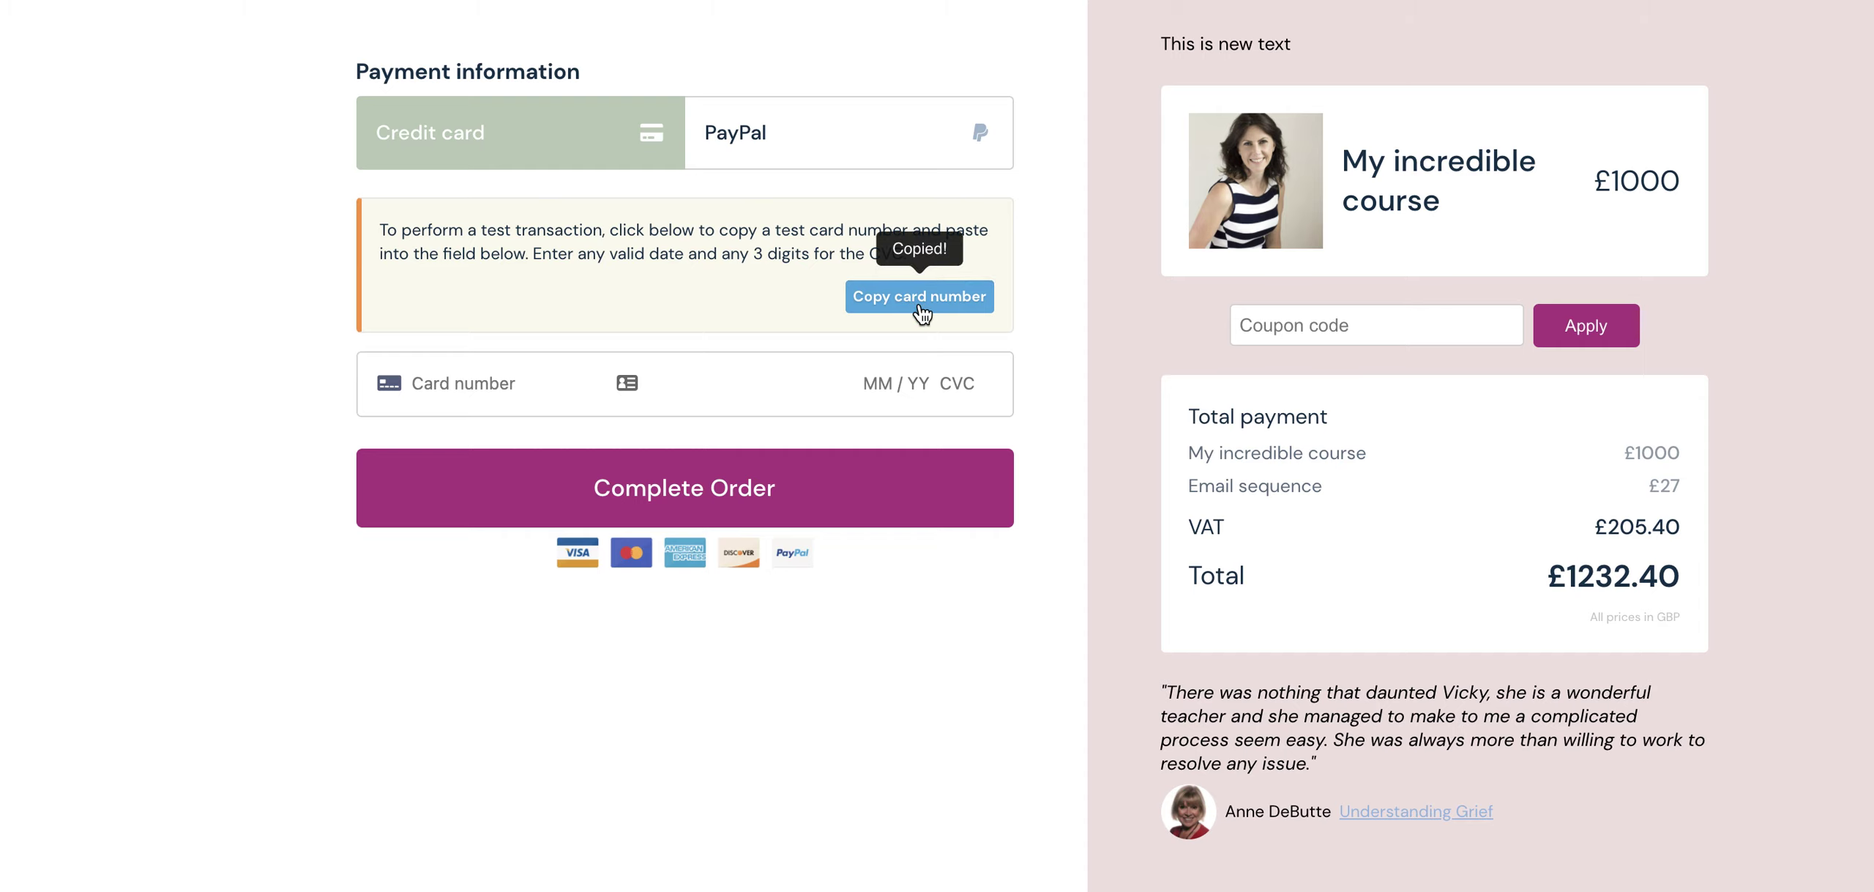
{"action": "left_click", "coordinate": [469, 384]}
{"action": "key", "text": "ctrl+v"}
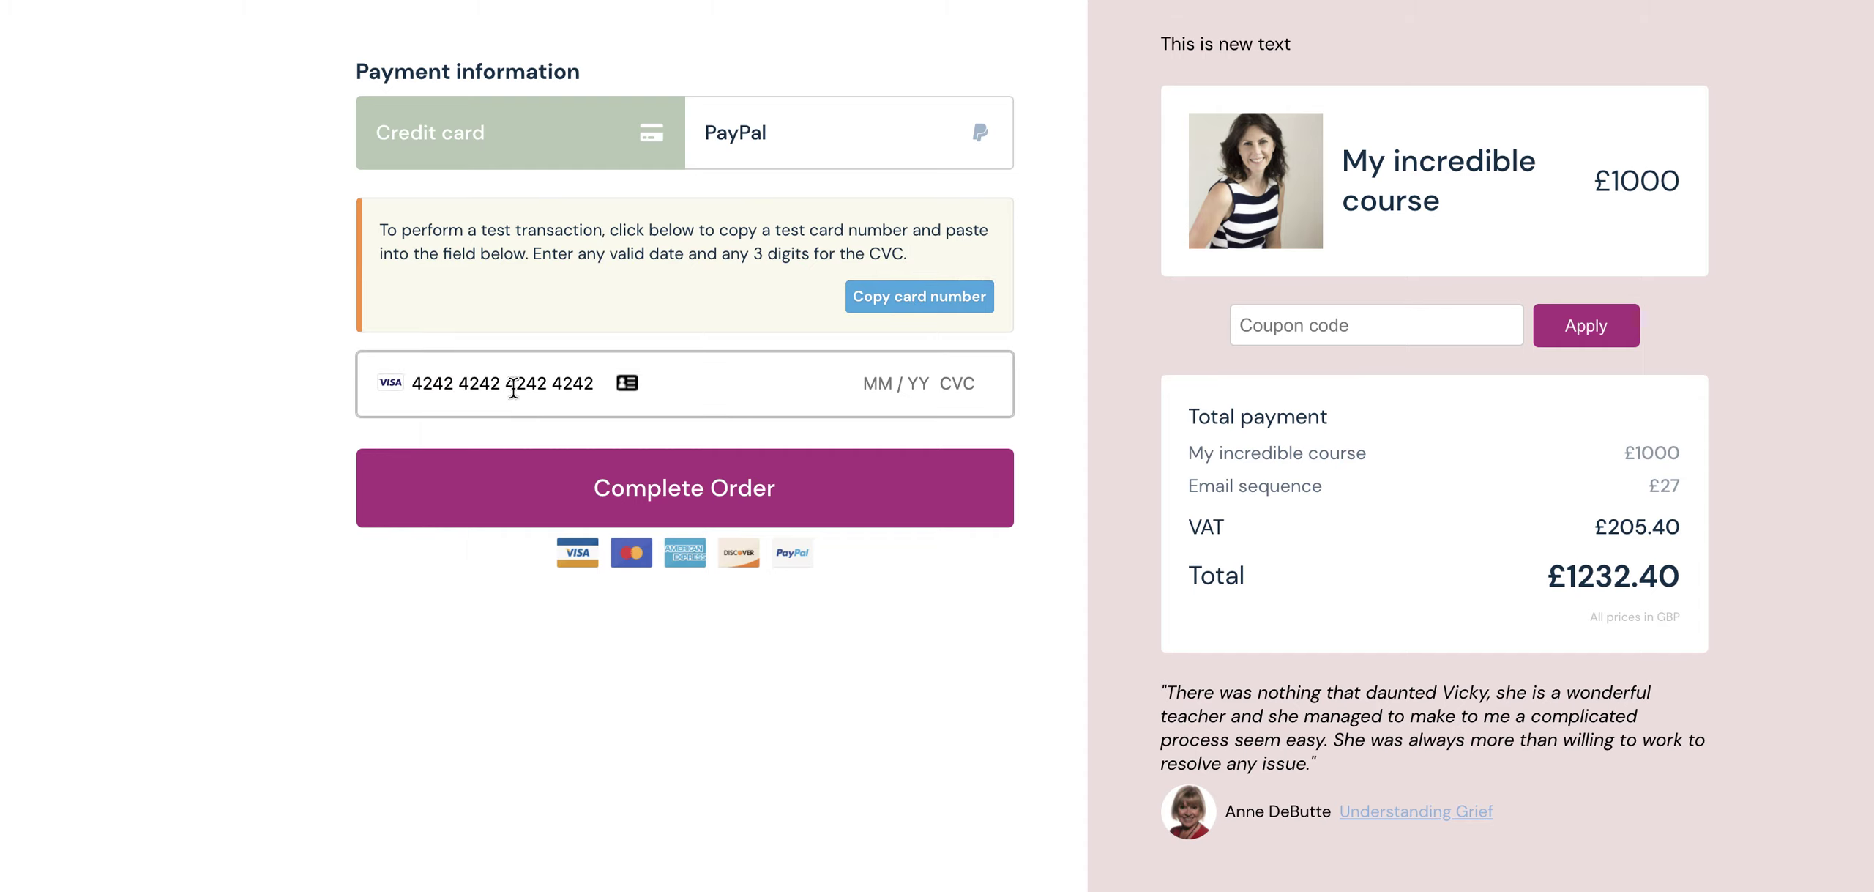
{"action": "type", "text": "12 / "}
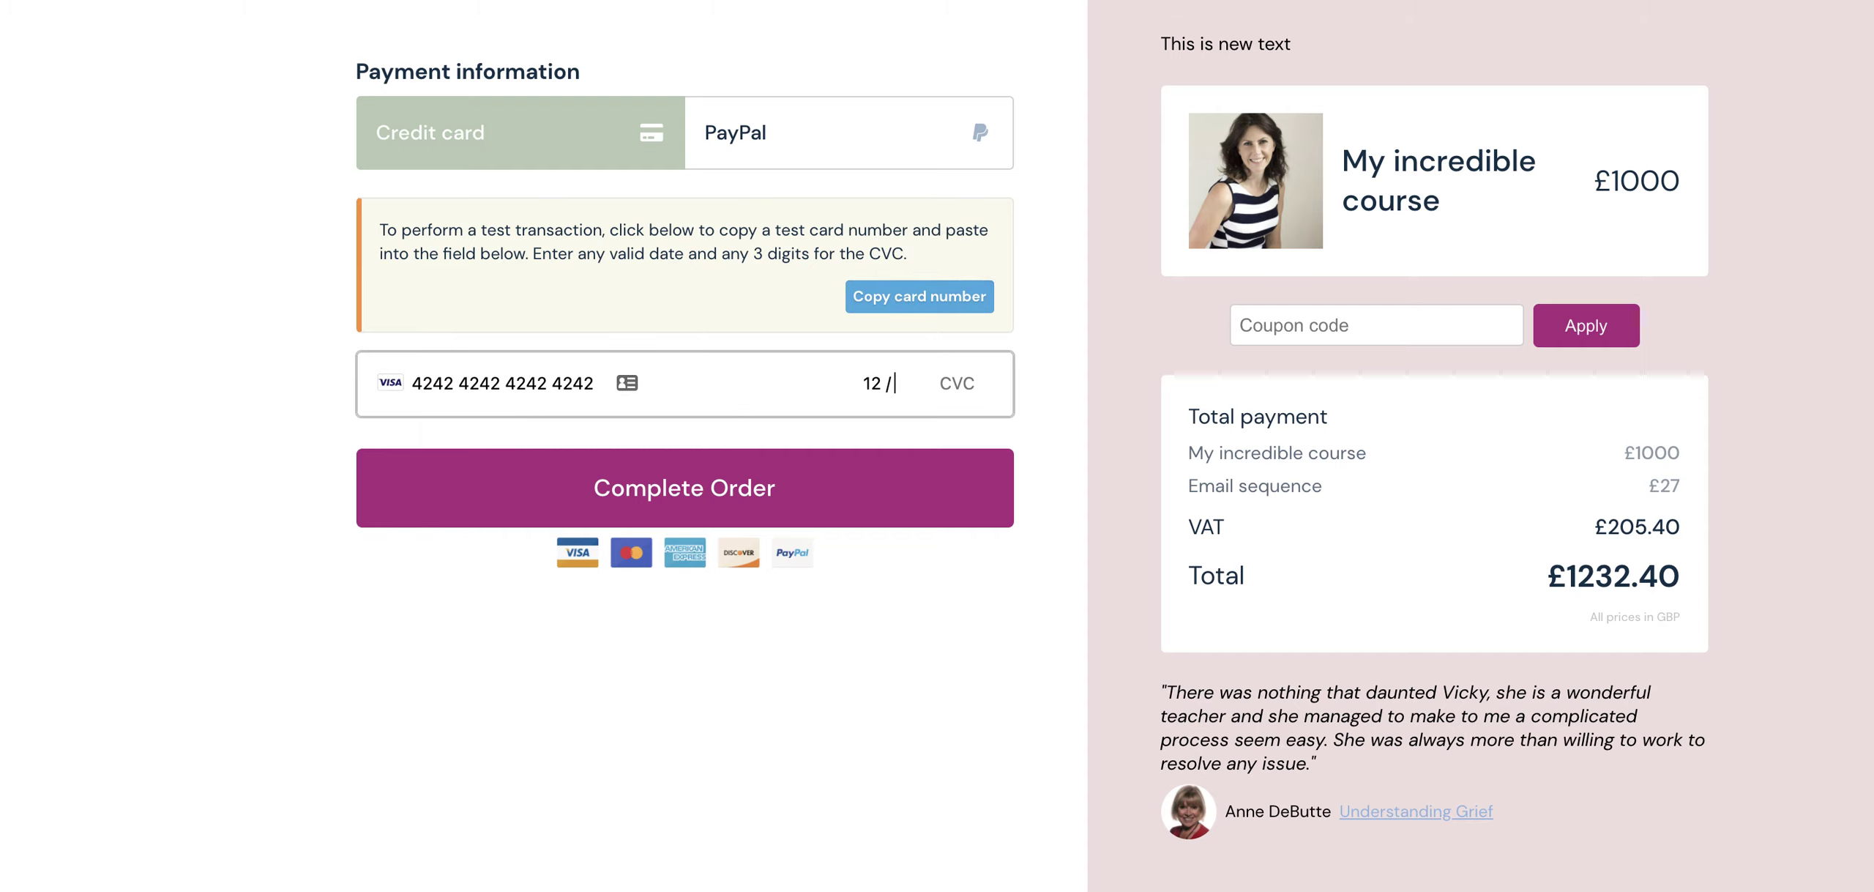
{"action": "type", "text": "22 "}
{"action": "type", "text": "123"}
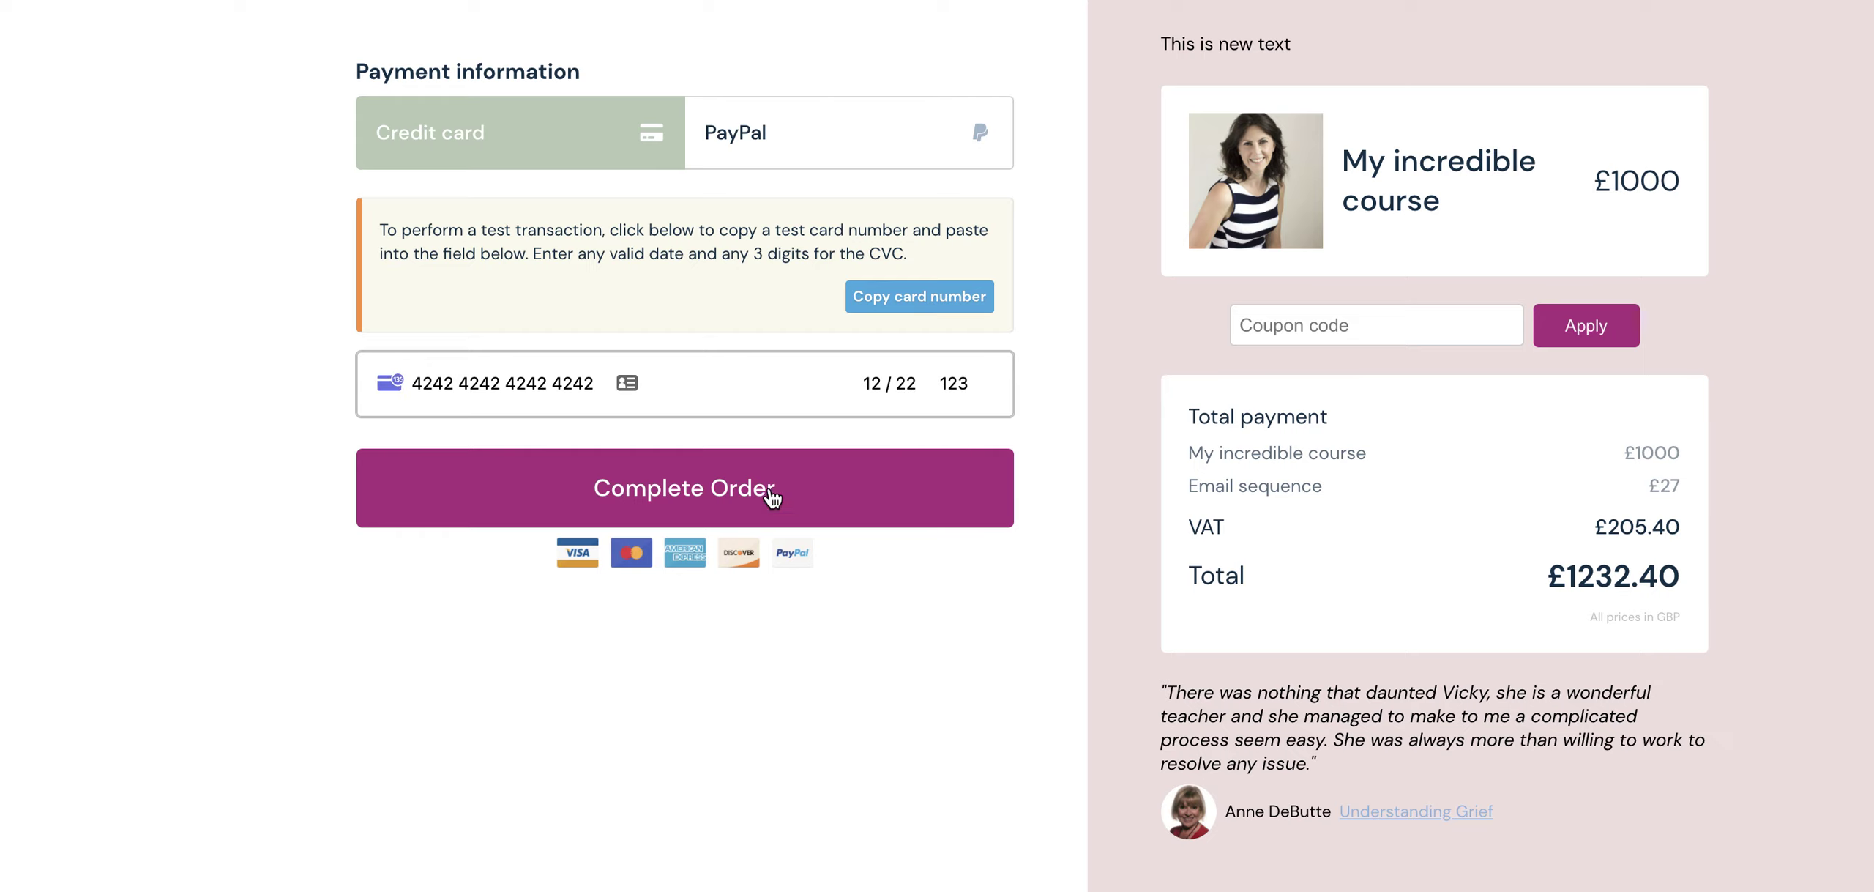
- Place the sandbox order and review the £1232.40 thank-you page
{"action": "left_click", "coordinate": [767, 508]}
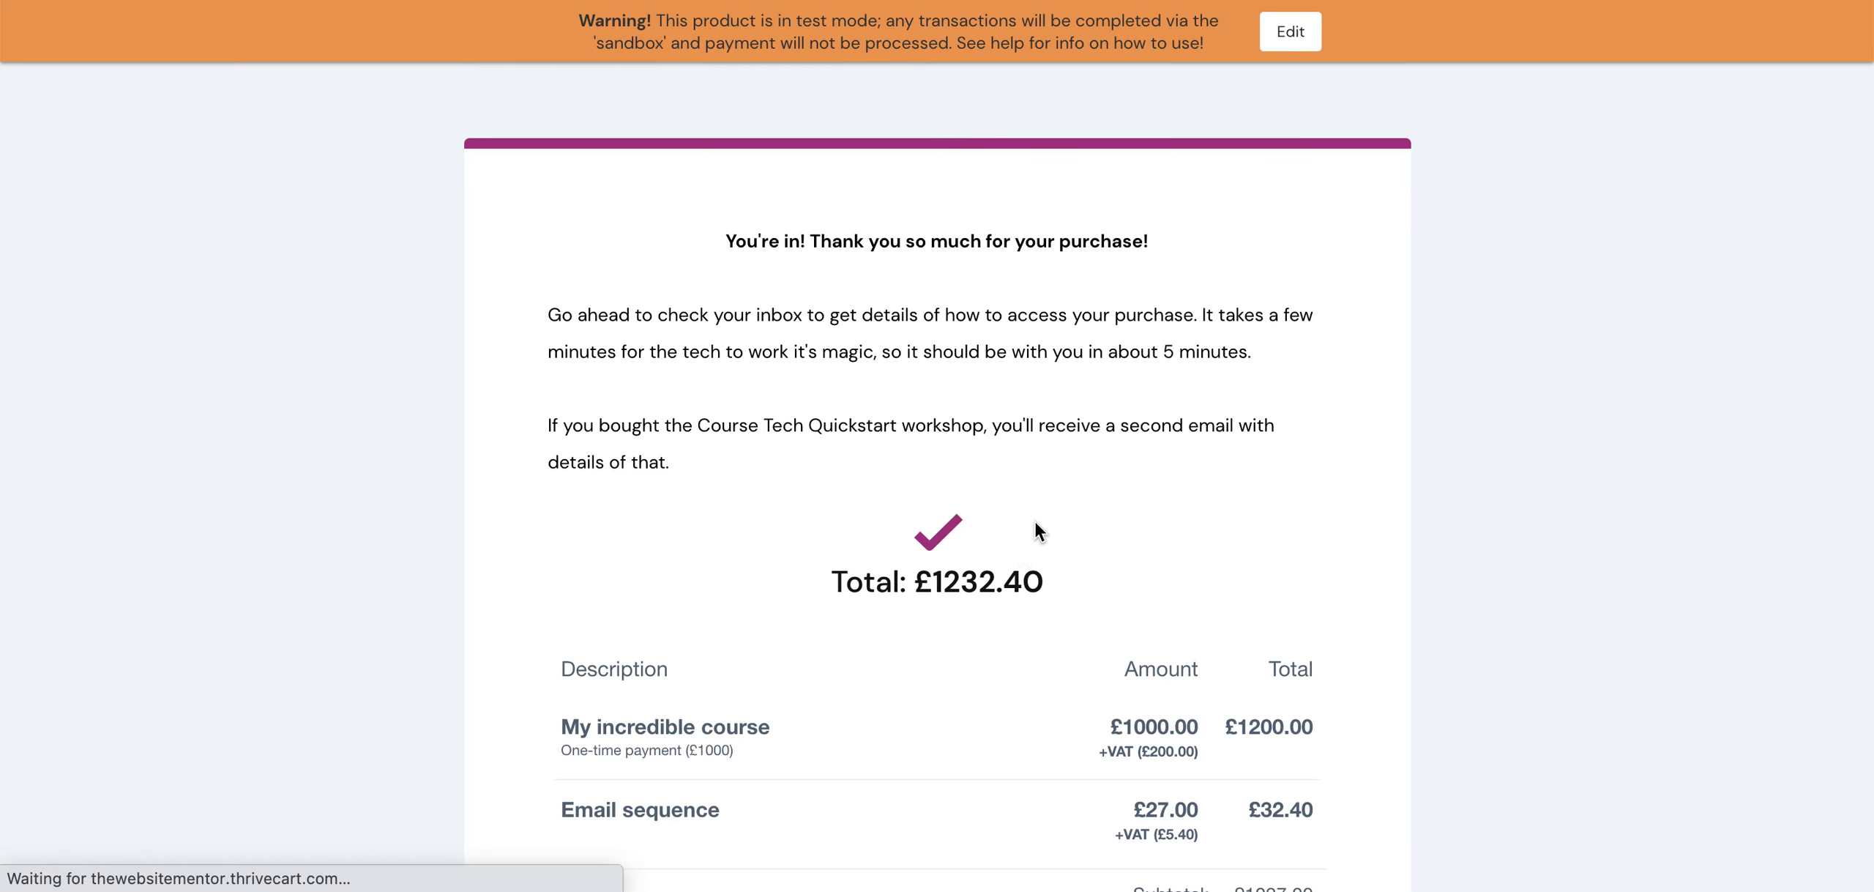
{"action": "scroll", "coordinate": [943, 607], "scroll_direction": "down", "scroll_amount": 2}
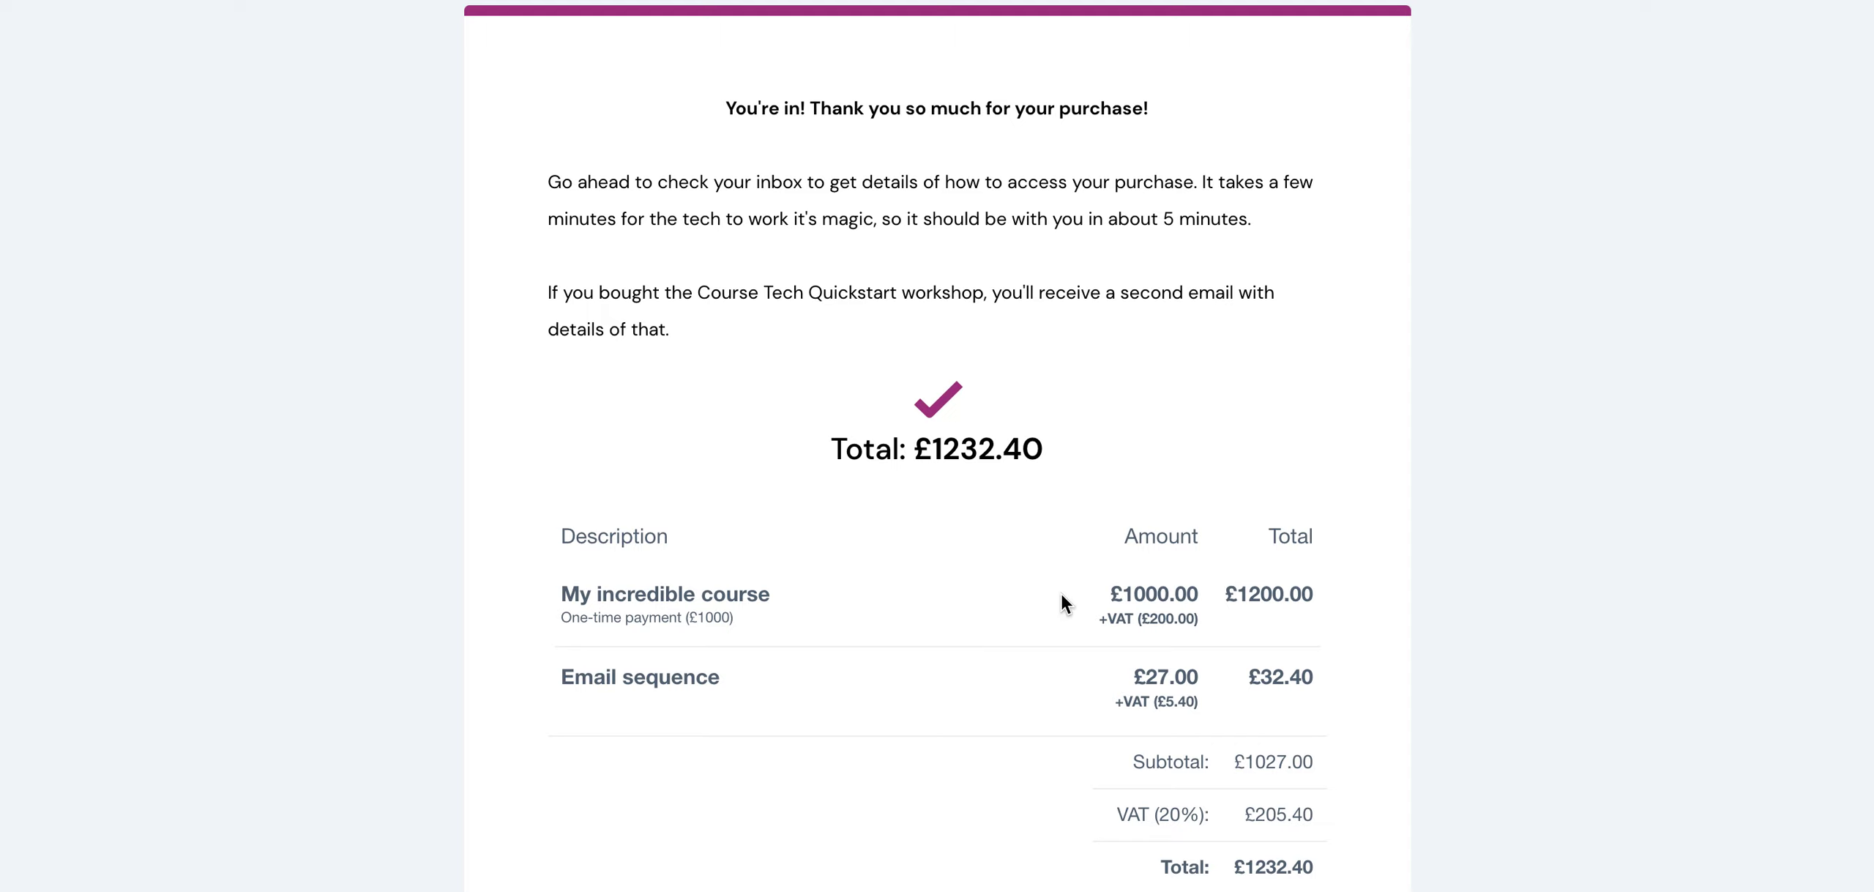
{"action": "scroll", "coordinate": [1060, 591], "scroll_direction": "up", "scroll_amount": 3}
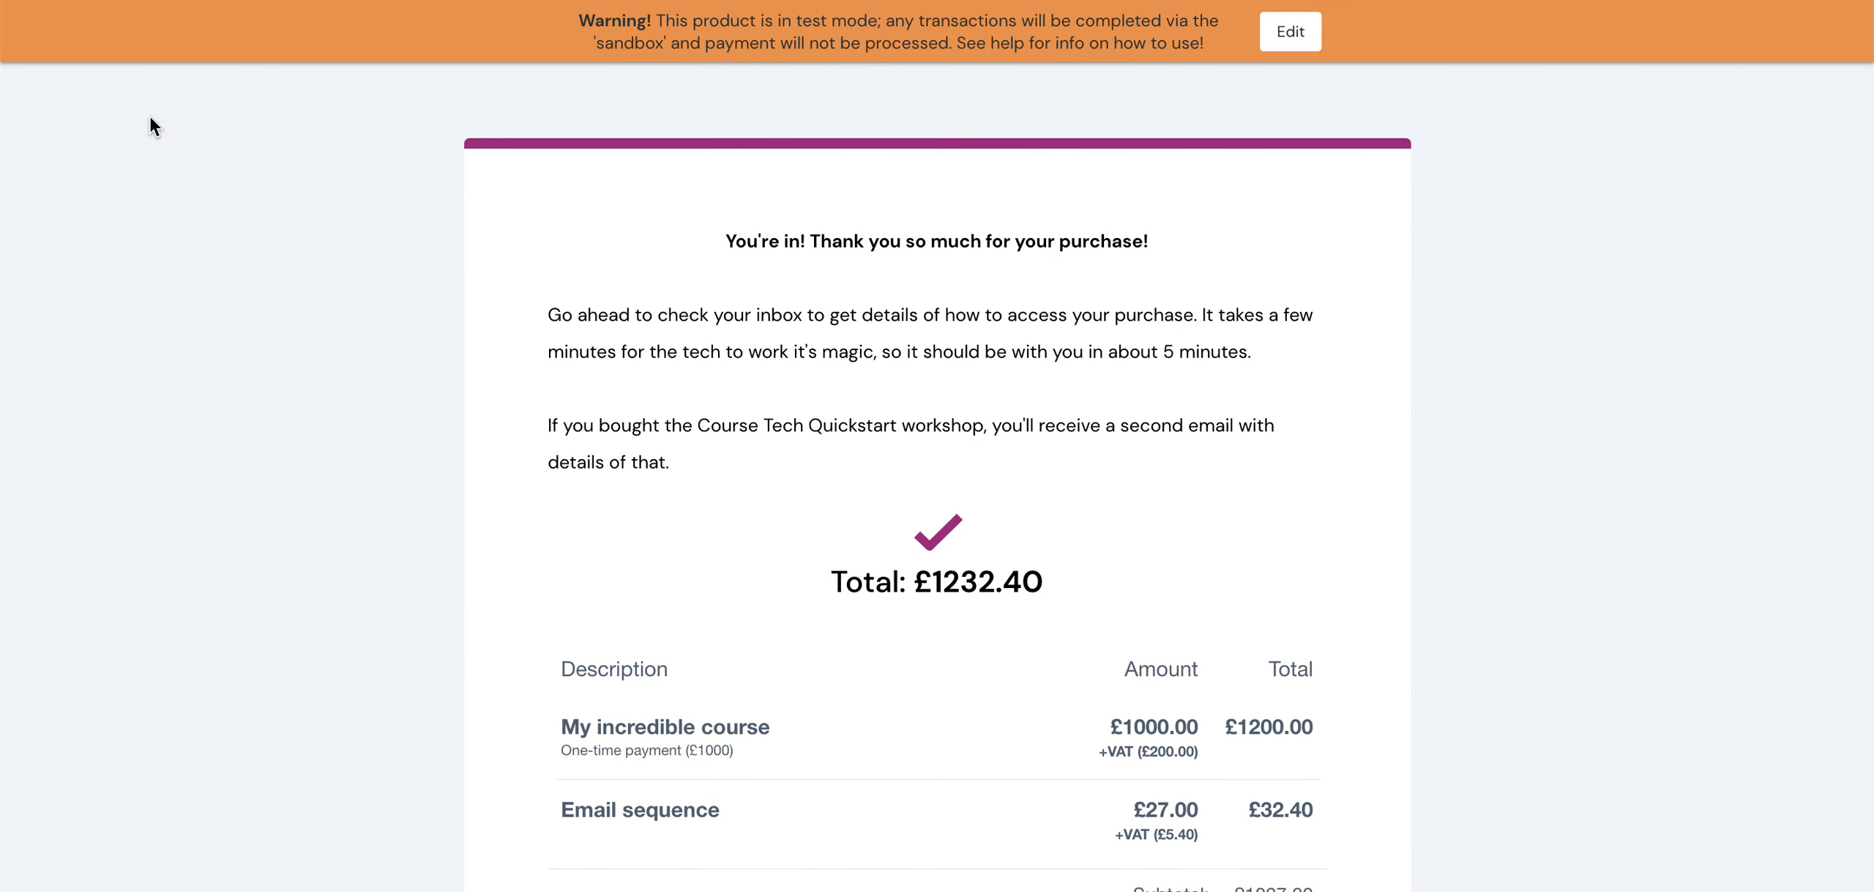
- Return to the ThriveCart product's Checkout URLs tab and open the Learn area
{"action": "right_click", "coordinate": [33, 0]}
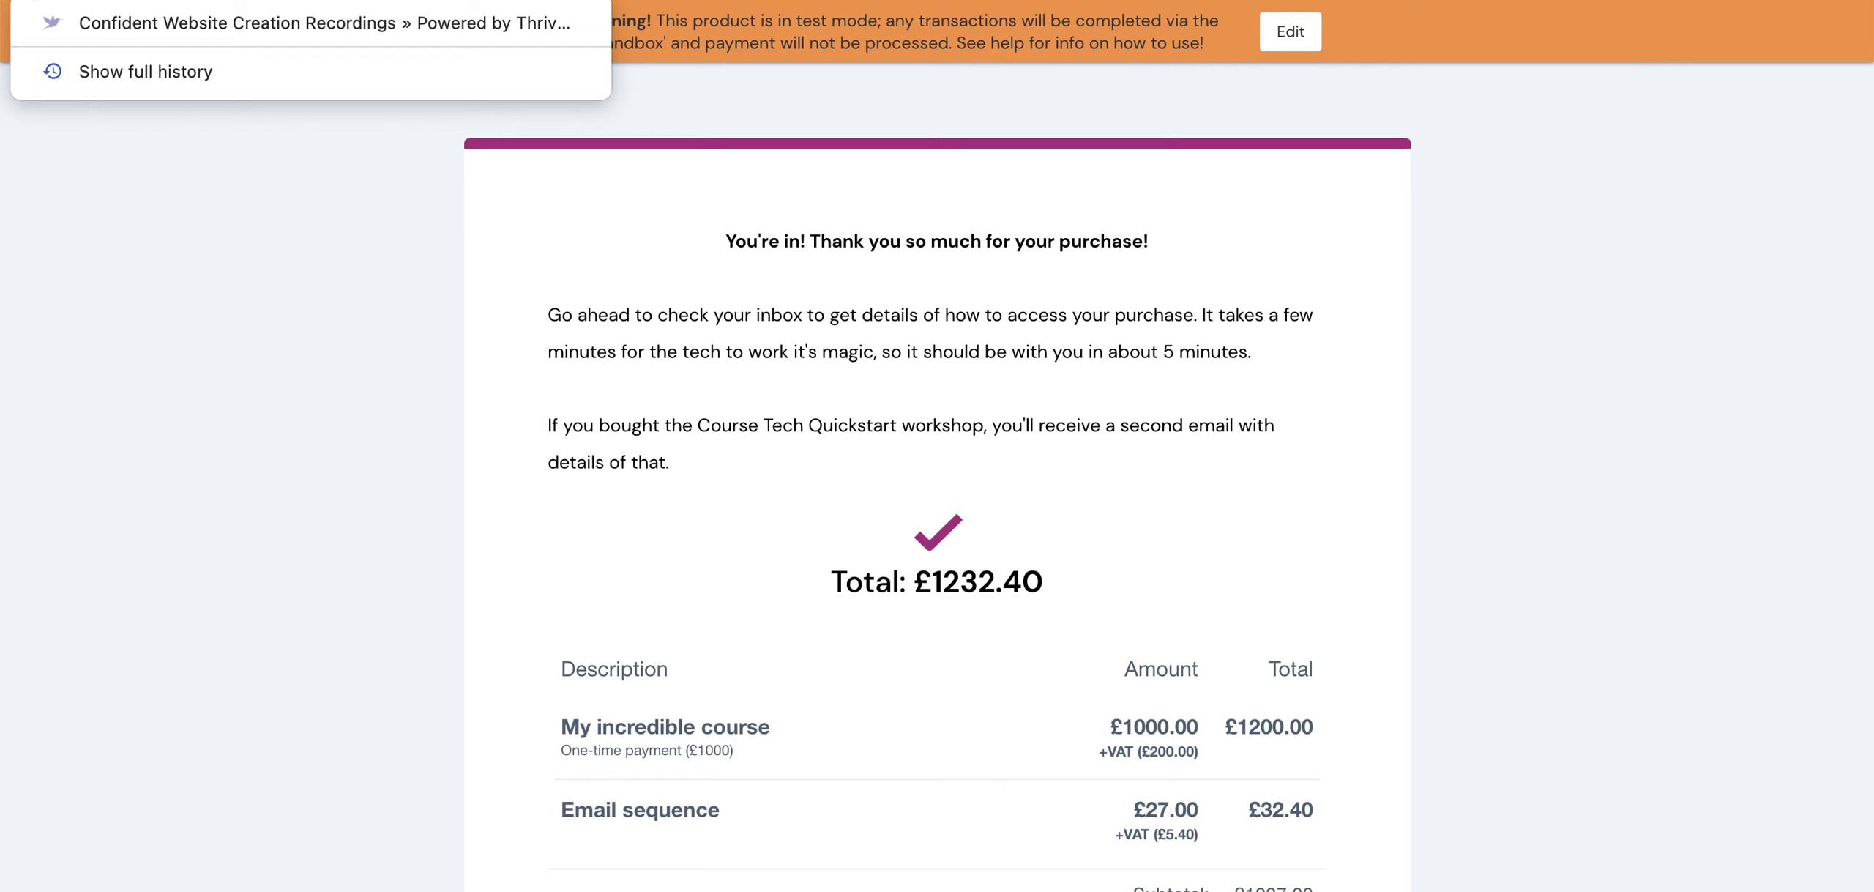
{"action": "key", "text": "Escape"}
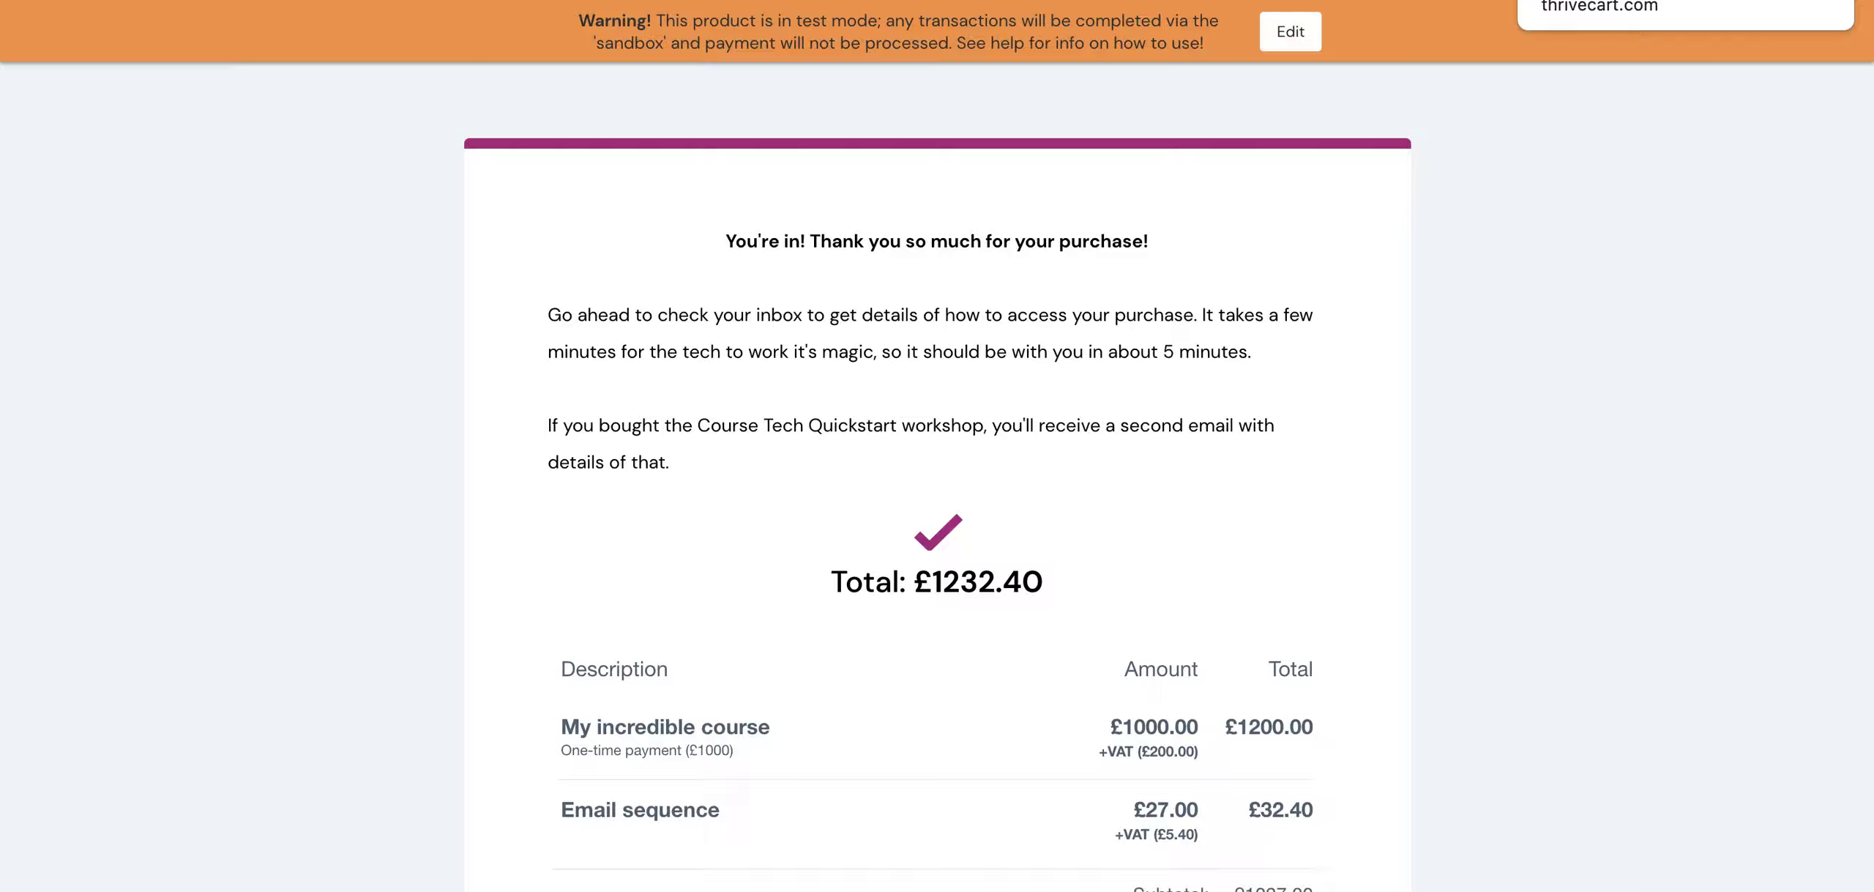
{"action": "left_click", "coordinate": [1534, 0]}
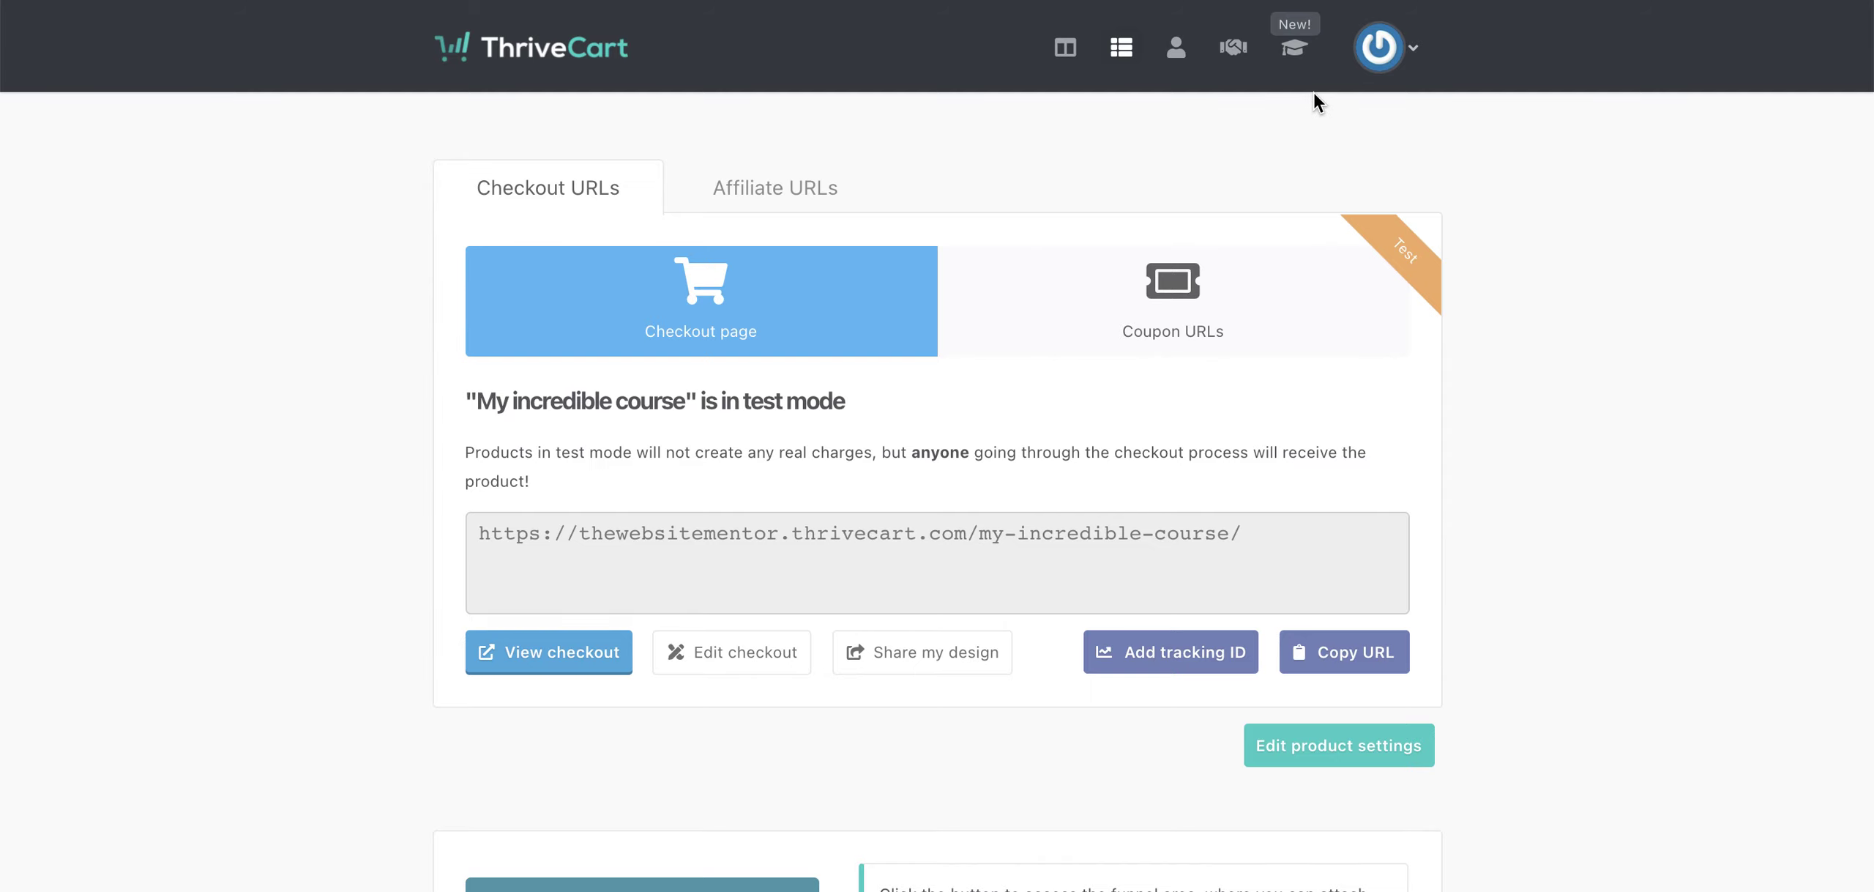
{"action": "left_click", "coordinate": [1296, 53]}
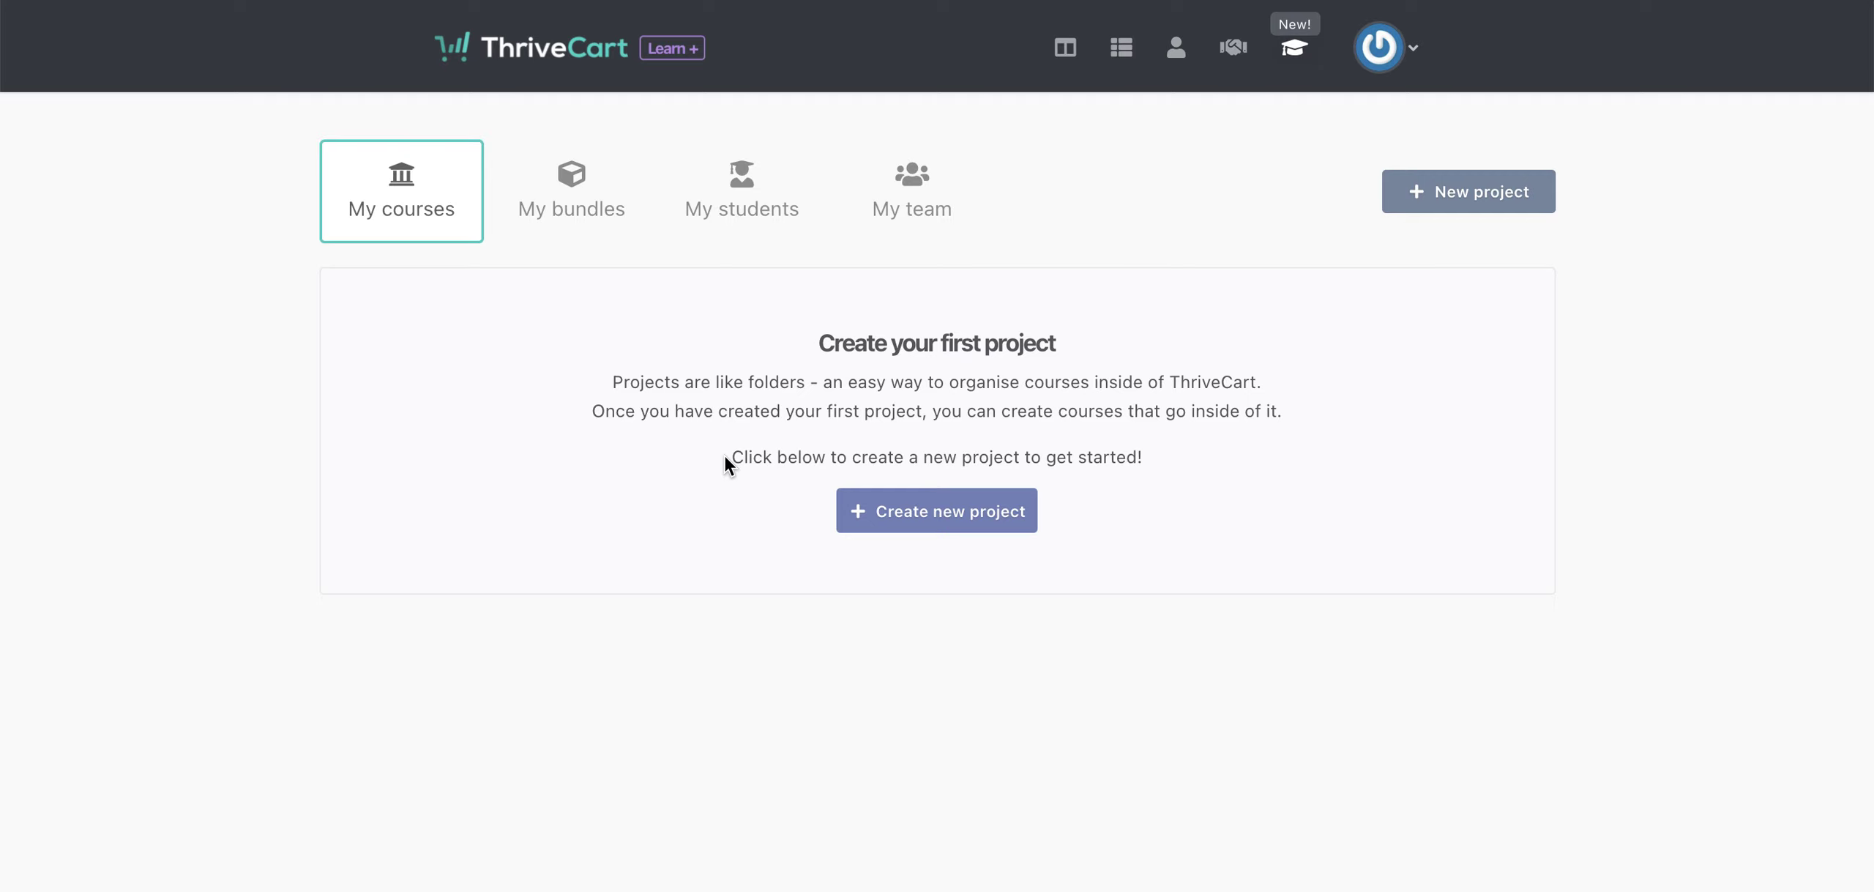
- Browse the Learn My bundles and My students pages, which list 0 students
{"action": "left_click", "coordinate": [584, 204]}
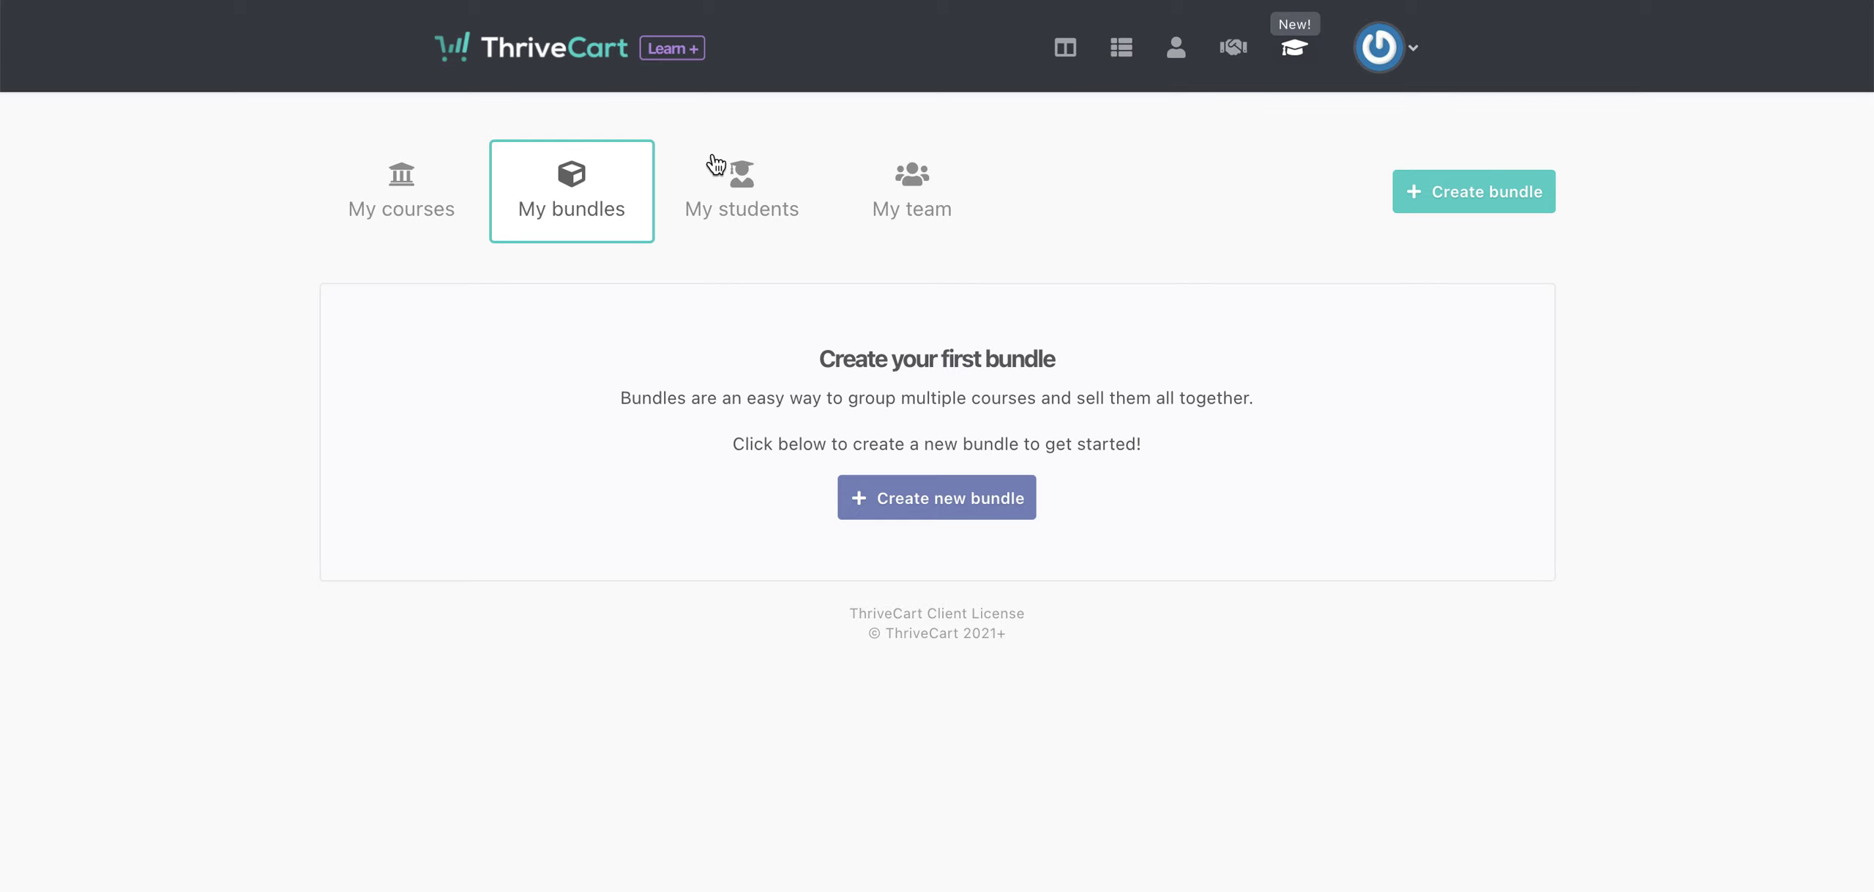
{"action": "left_click", "coordinate": [749, 202]}
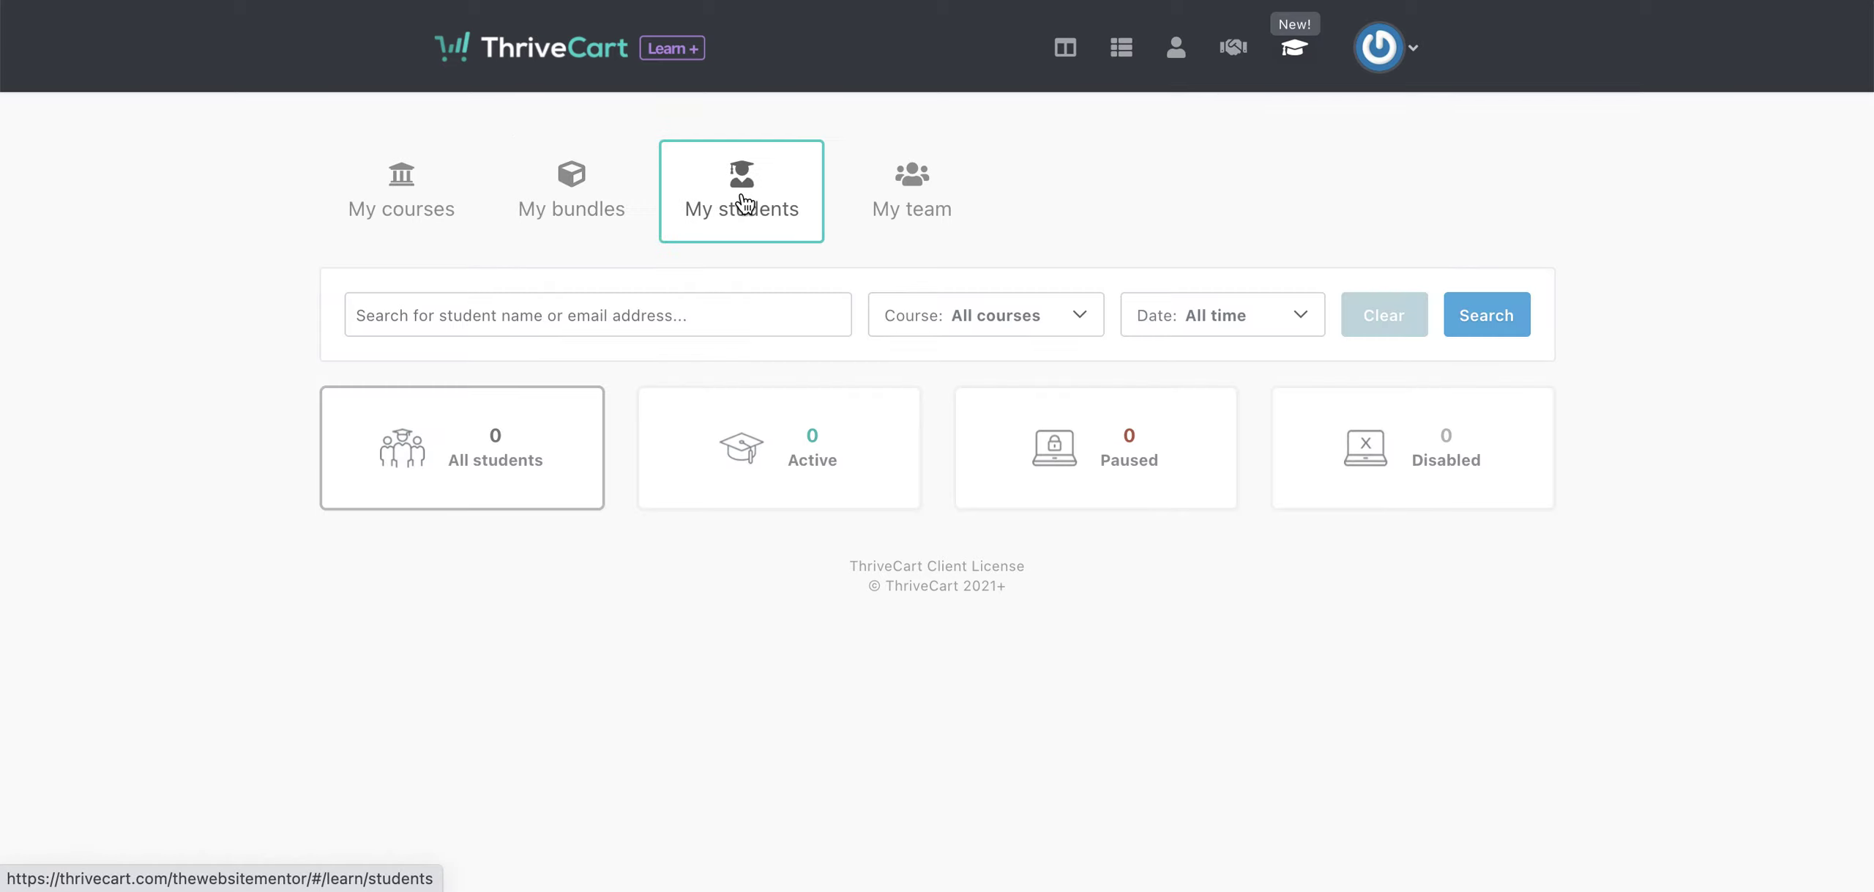